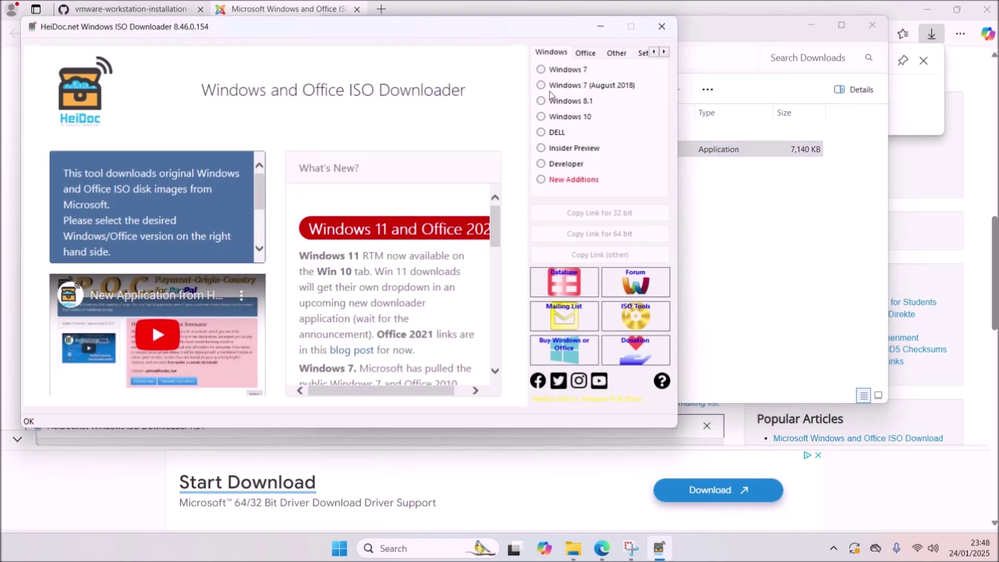
Step: Choose the DELL images and set the model to OptiPlex 7050 (Win 7 SP1 Pro 64-Bit / Win 10 Pro 64-Bit)
left_click(541, 133)
left_click(255, 101)
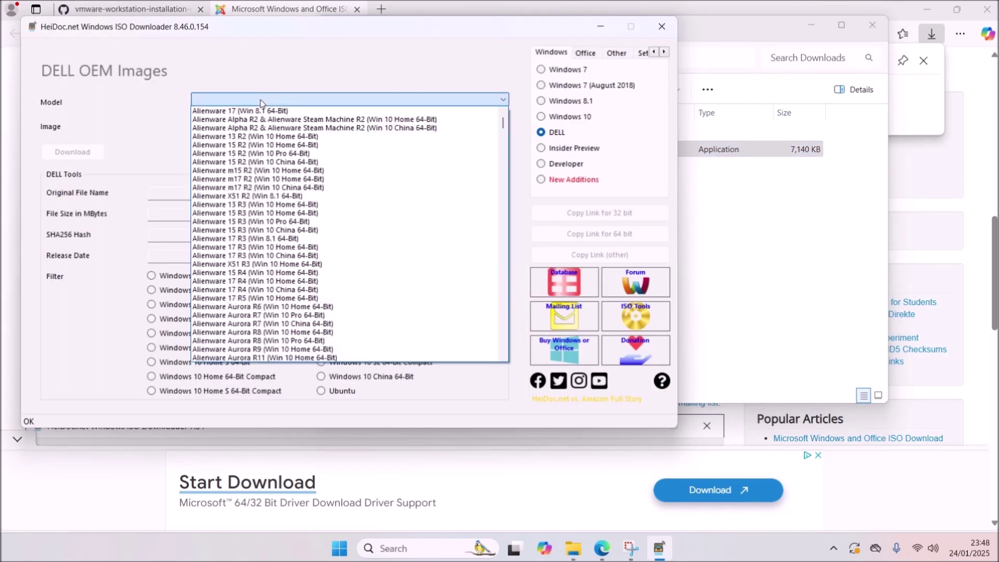
key("o")
key("p")
scroll(283, 178, "up", 5)
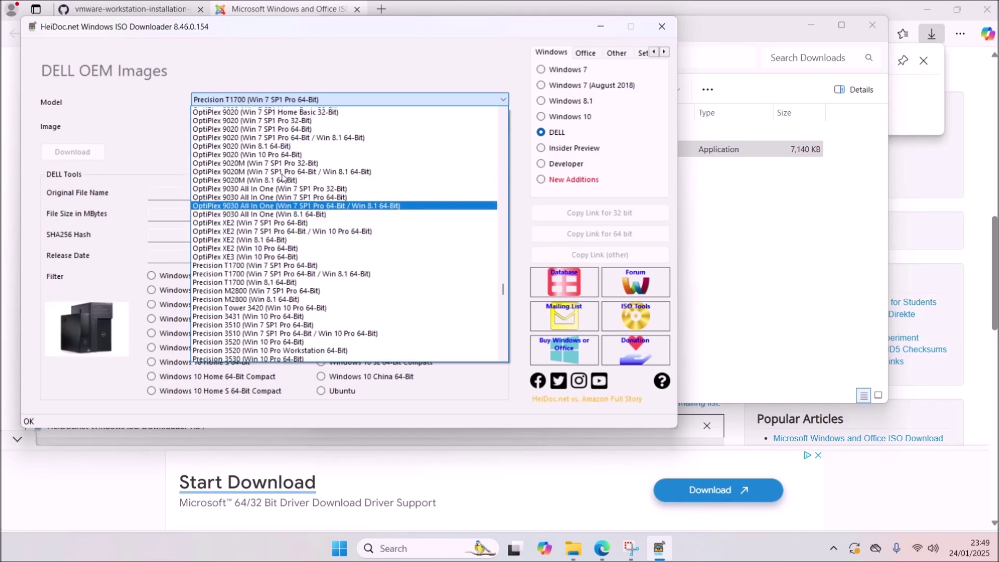
scroll(312, 164, "up", 5)
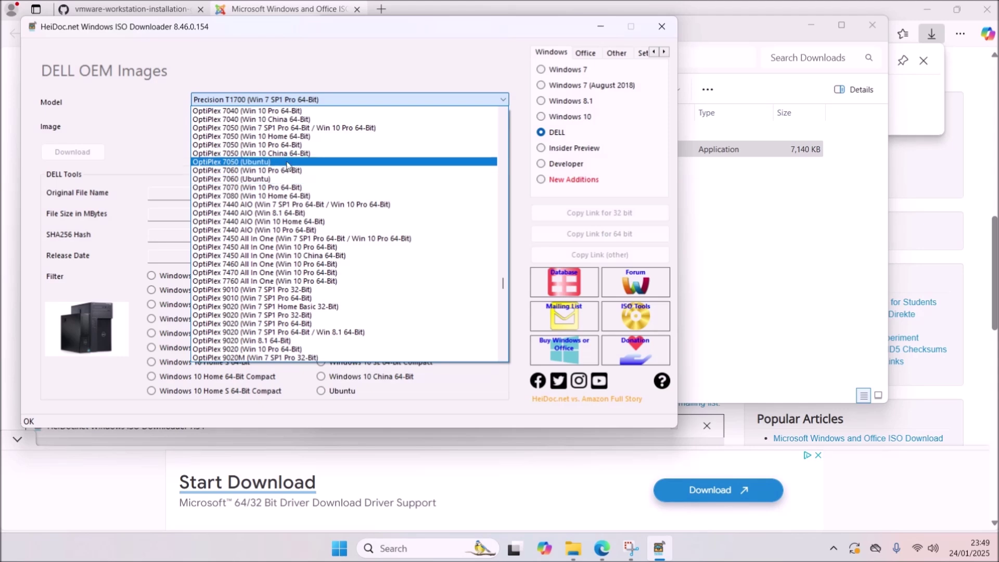
left_click(317, 154)
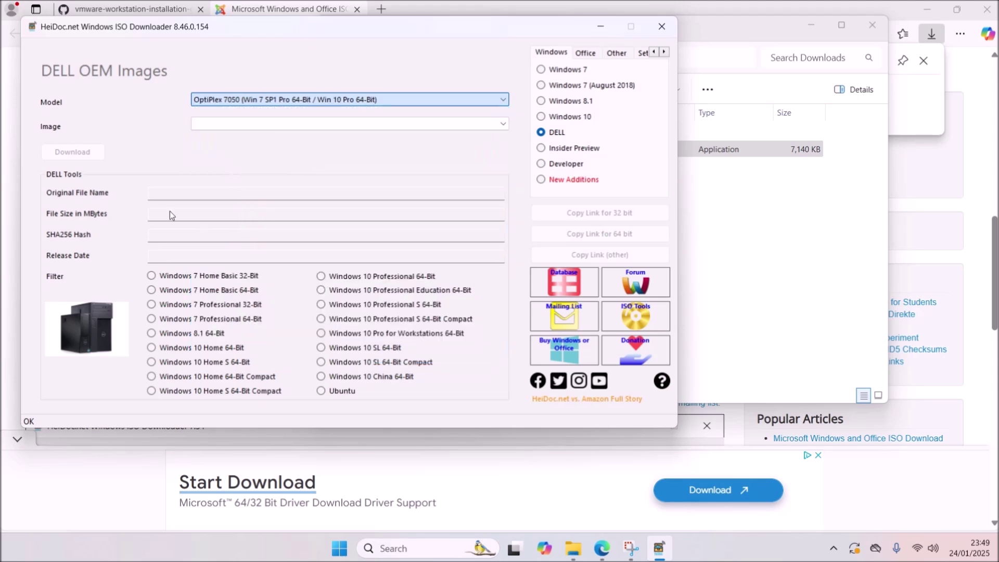
Step: Select the first Windows 7 SP1 Professional 64-Bit image for the model and start its download
left_click(302, 125)
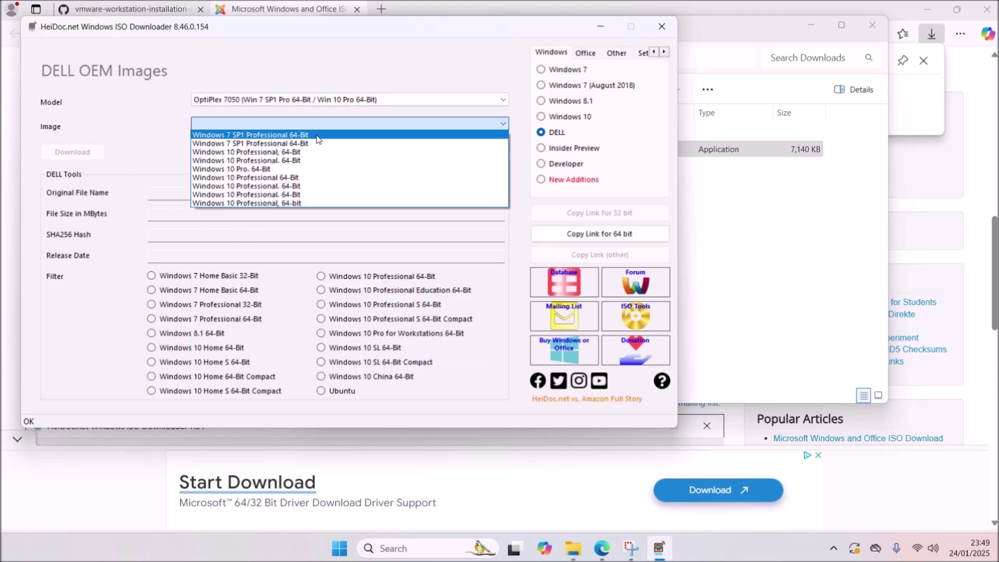
left_click(317, 136)
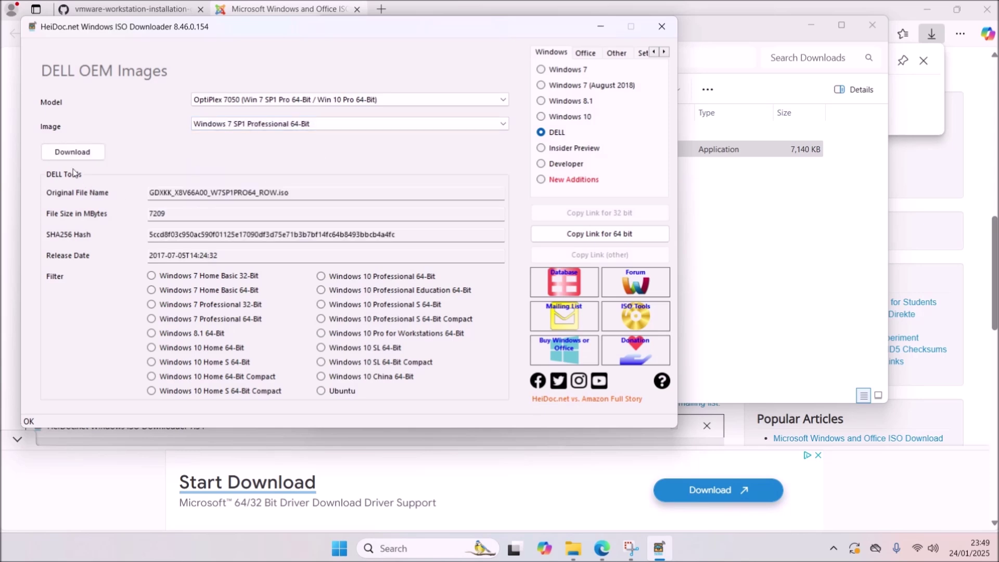
left_click(86, 154)
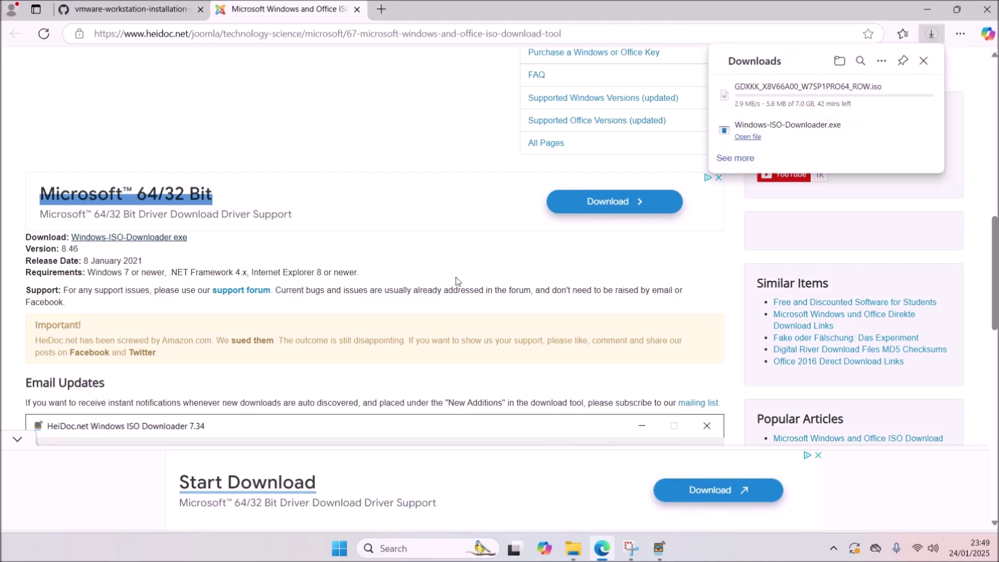
Step: Return to the GitHub windows-7-guest guide and review its Windows 7 standalone security patches section, including the Microsoft Update Catalog details
left_click(182, 10)
scroll(371, 297, "down", 20)
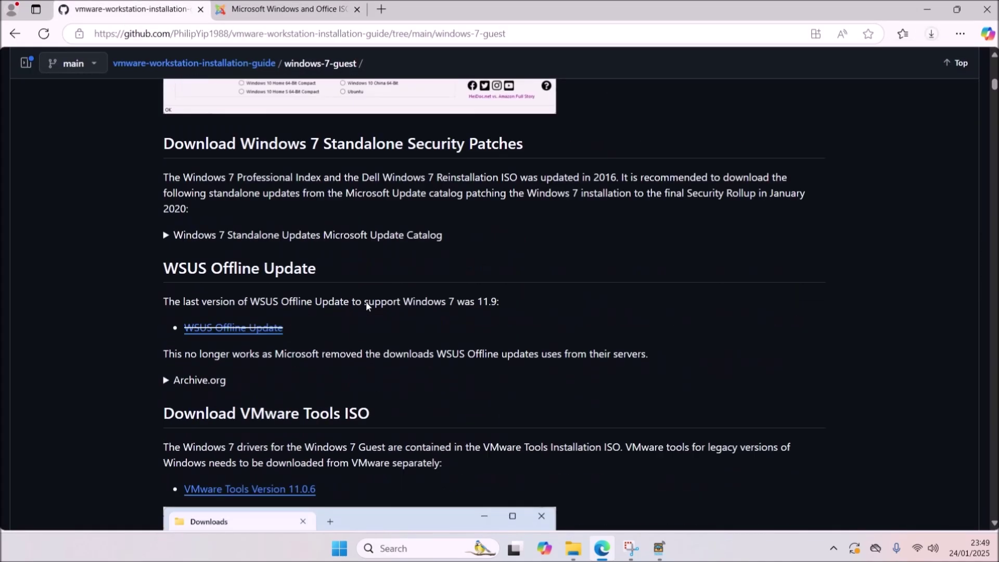
scroll(151, 224, "up", 6)
scroll(232, 285, "down", 2)
scroll(232, 286, "up", 1)
scroll(232, 285, "up", 8)
scroll(161, 216, "down", 2)
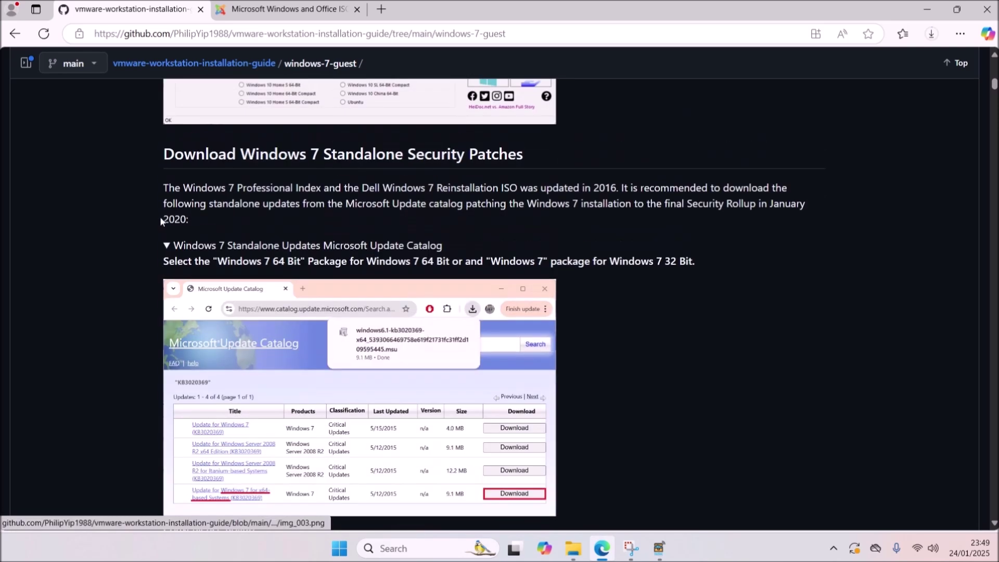
left_click(166, 246)
Step: Open the guide's Archive.org link for WSUS Offline Update Windows 7 in a separate page and download the ZIP archive
scroll(167, 258, "down", 3)
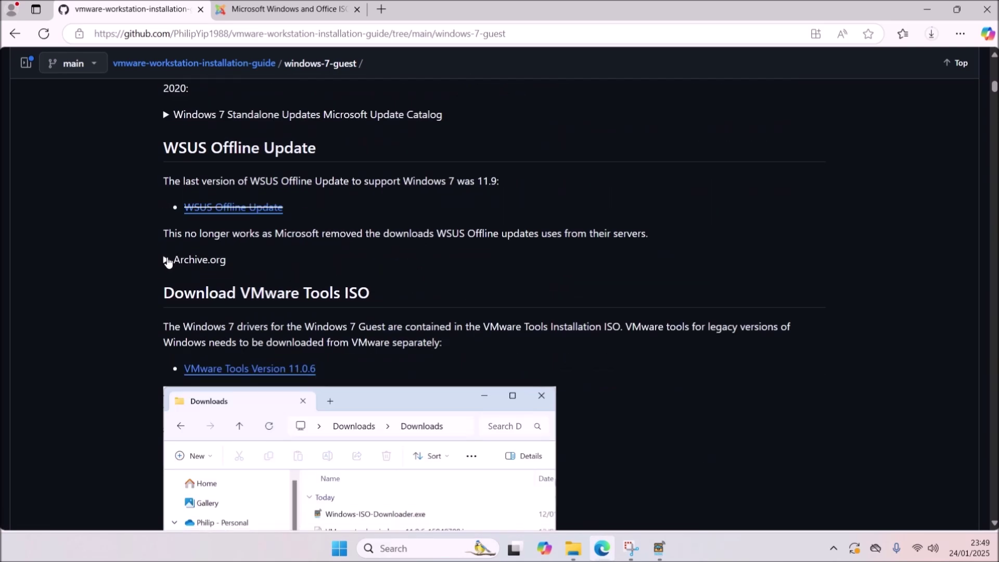
left_click(167, 260)
right_click(258, 324)
left_click(301, 331)
left_click(442, 9)
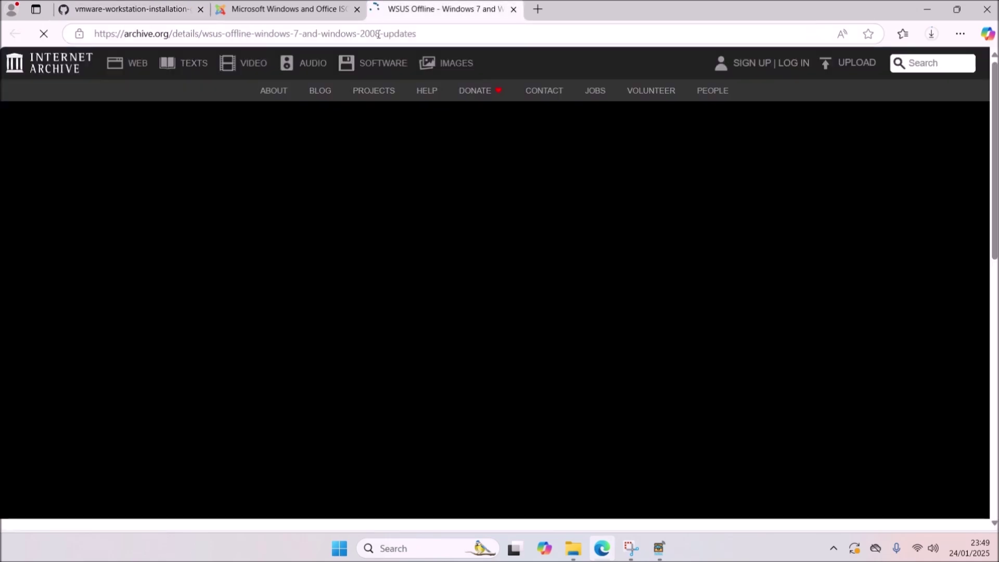
scroll(477, 305, "down", 5)
left_click(659, 296)
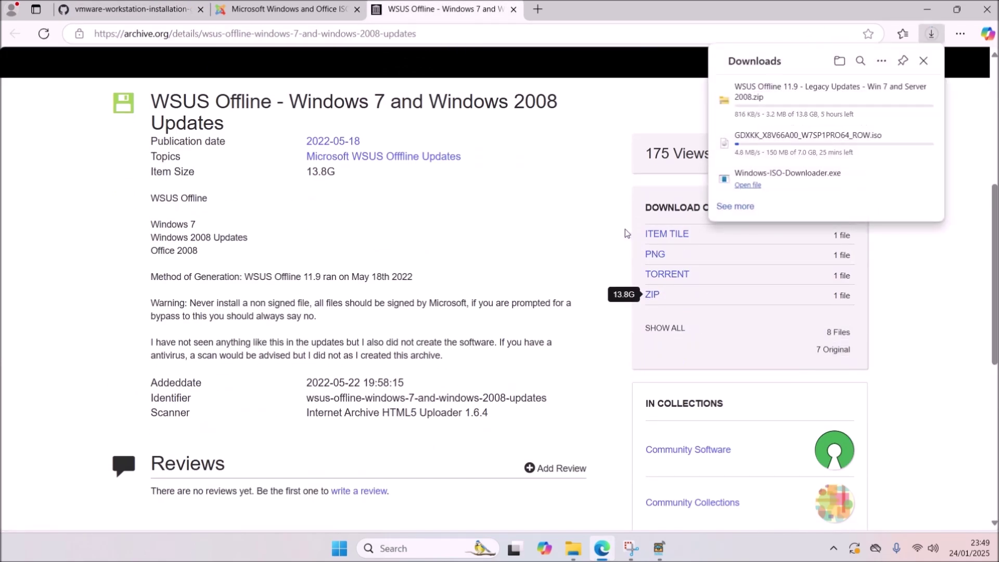
Step: From the guide, open the VMware Tools Version 11.0.6 link in a separate page and download VMware-tools-windows-11.0.6-15940789.iso
left_click(111, 6)
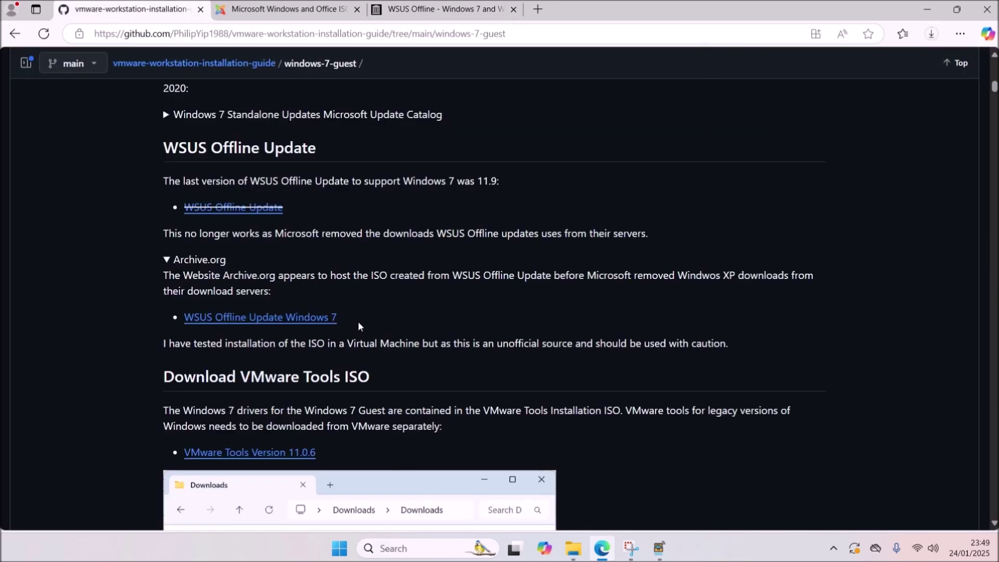
scroll(363, 314, "down", 5)
right_click(296, 193)
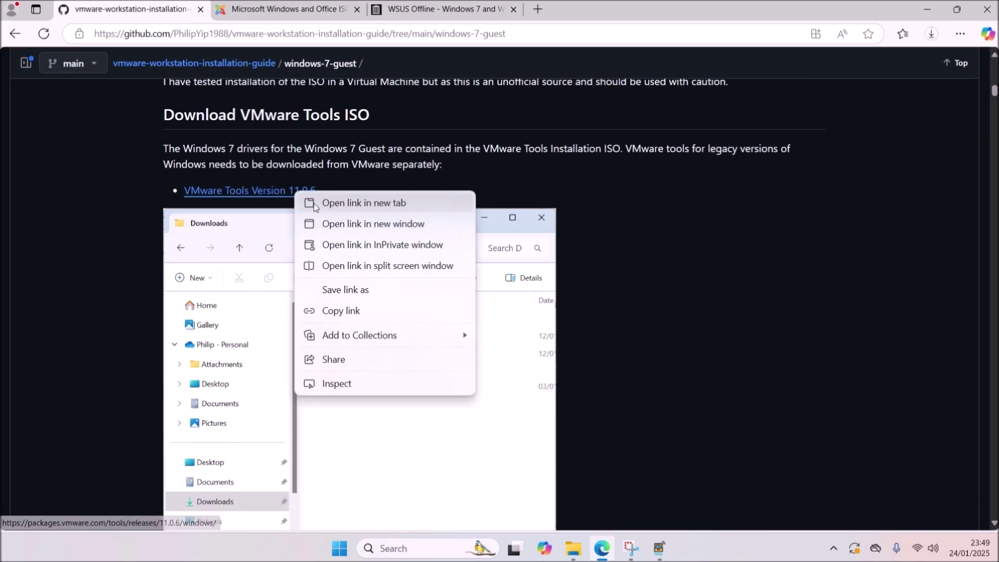
left_click(322, 203)
left_click(634, 15)
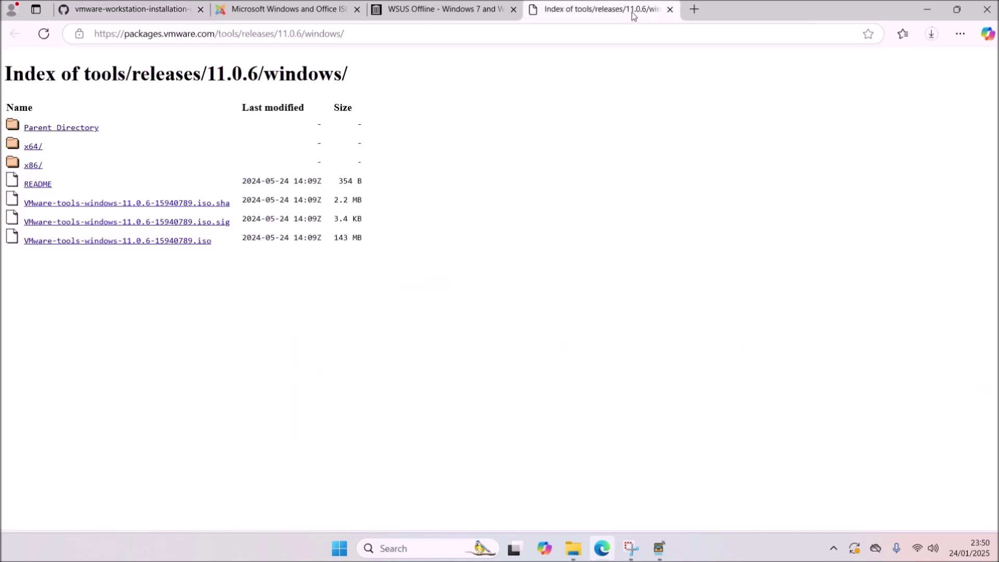
left_click(183, 241)
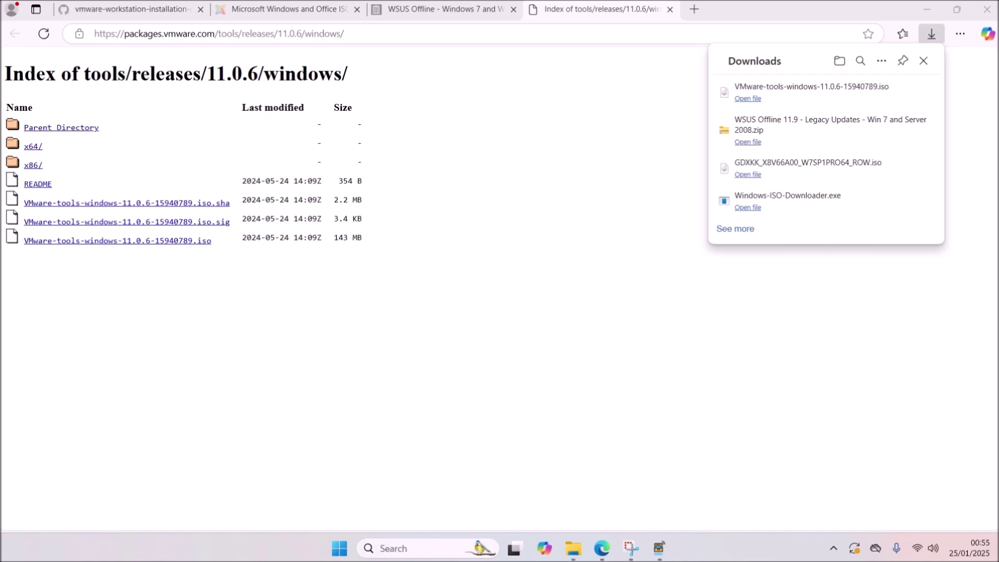
Step: Close the ISO downloader and delete Windows-ISO-Downloader.exe from the Downloads folder
left_click(924, 9)
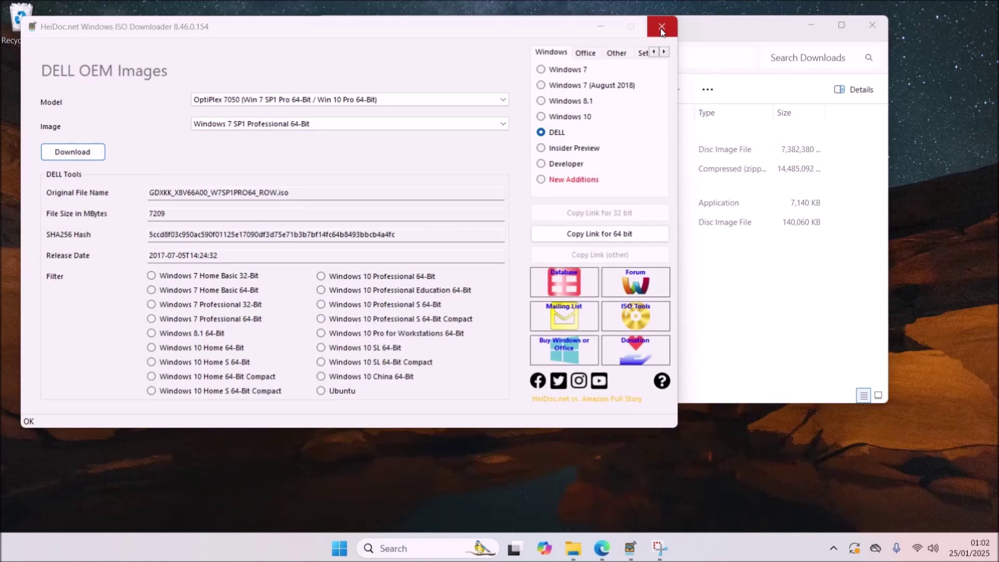
left_click(661, 27)
left_click(482, 204)
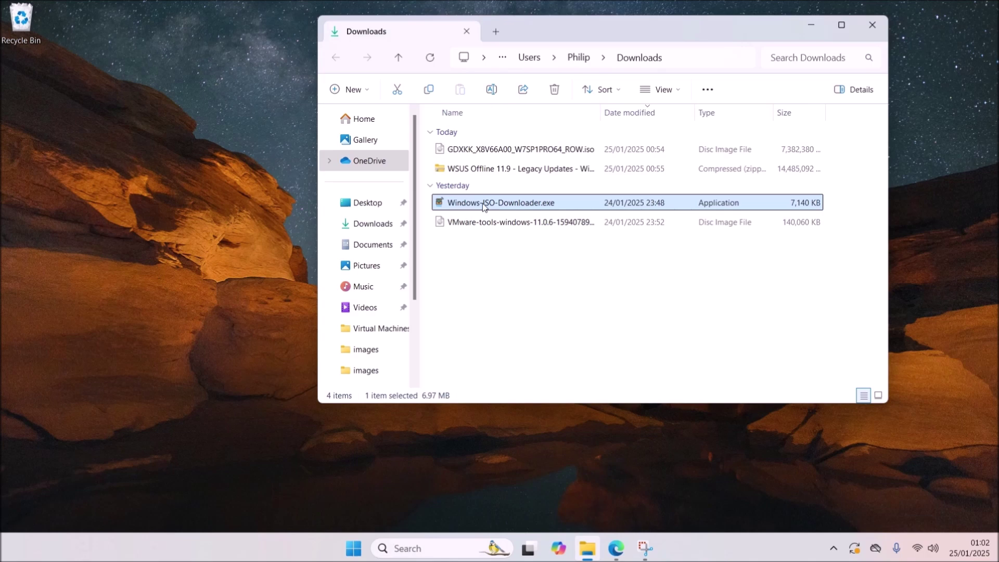
key("Delete")
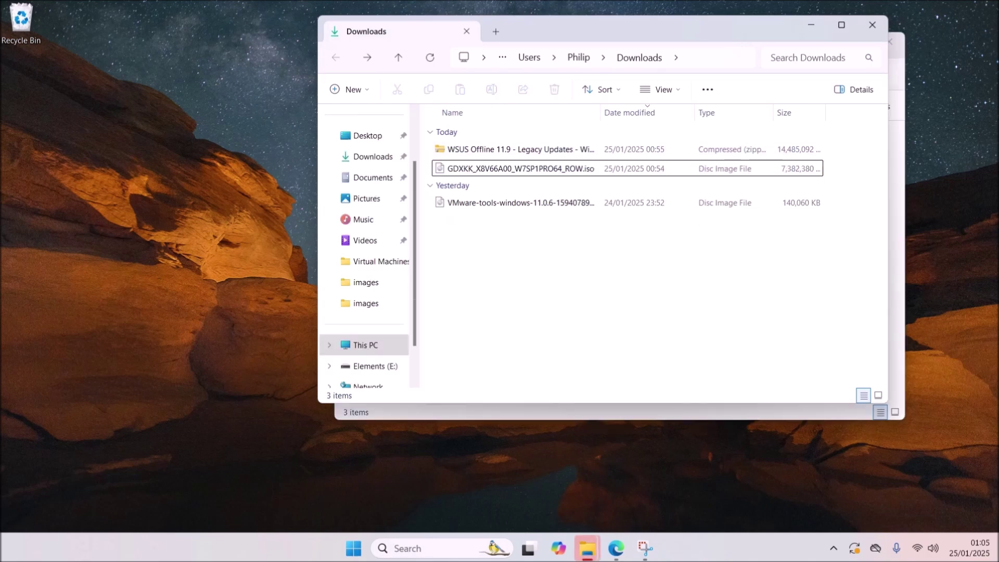
Step: Launch VMware Workstation 17 Player and start a new virtual machine with the operating system installed later
left_click(353, 548)
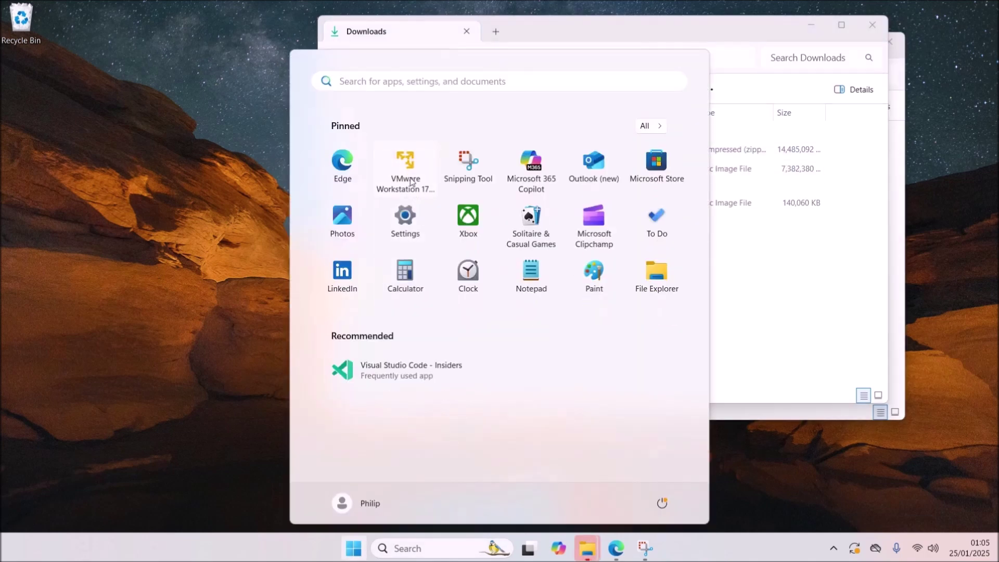
left_click(411, 181)
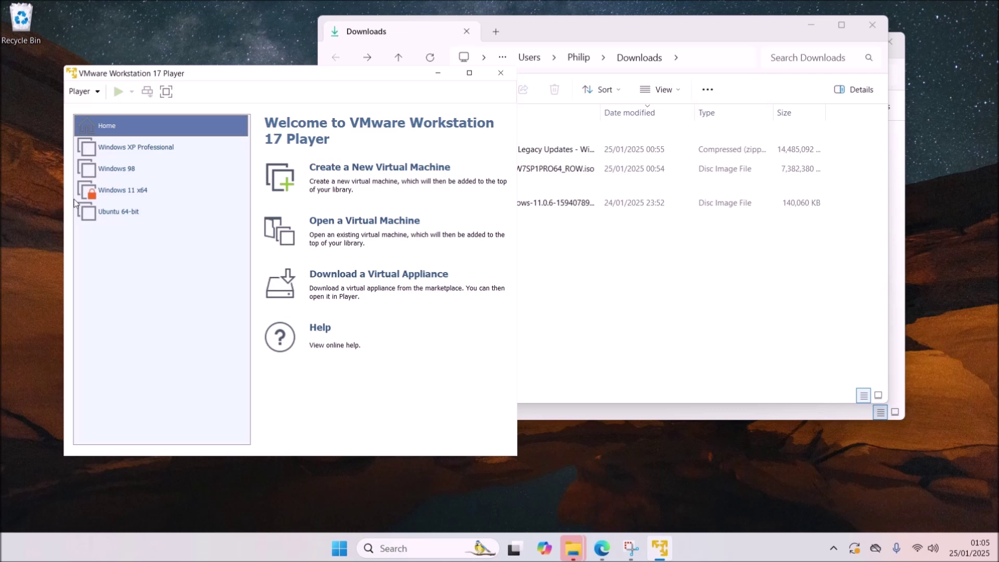
left_click(85, 93)
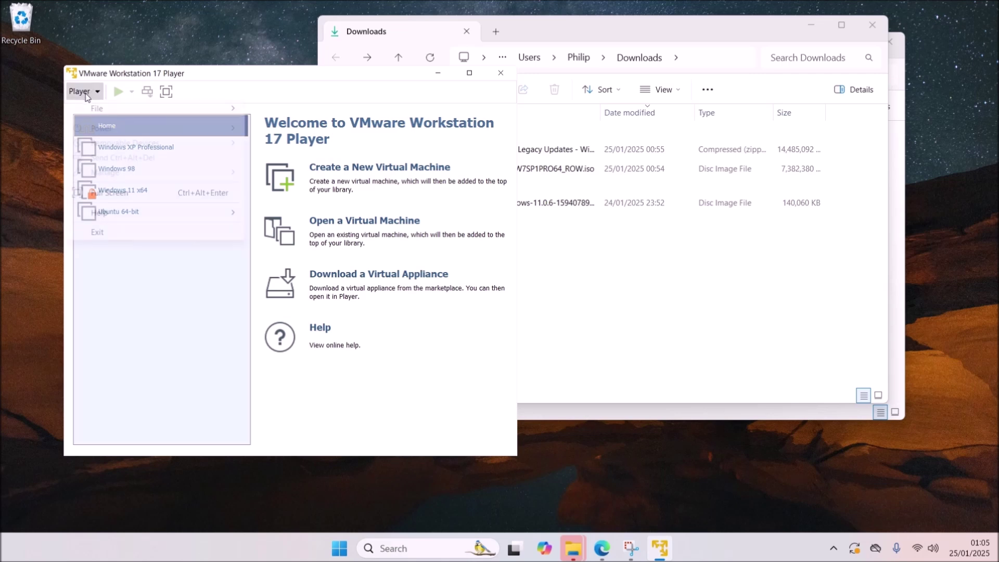
left_click(110, 109)
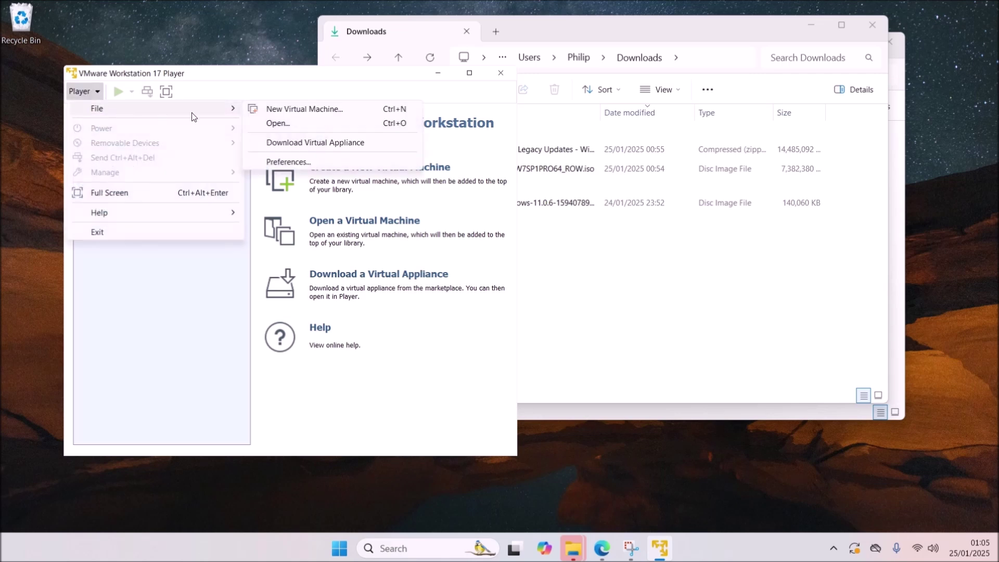
left_click(316, 112)
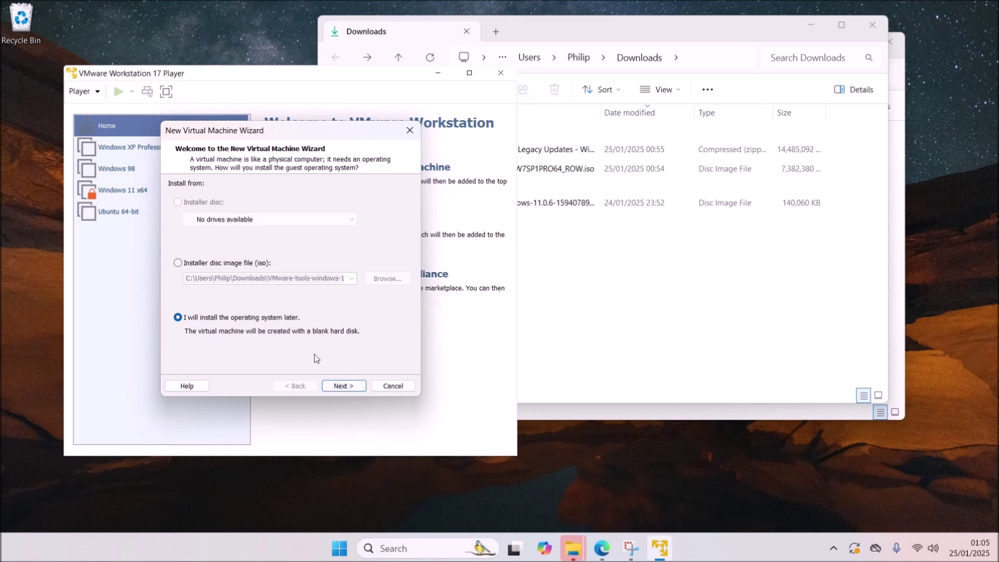
left_click(341, 388)
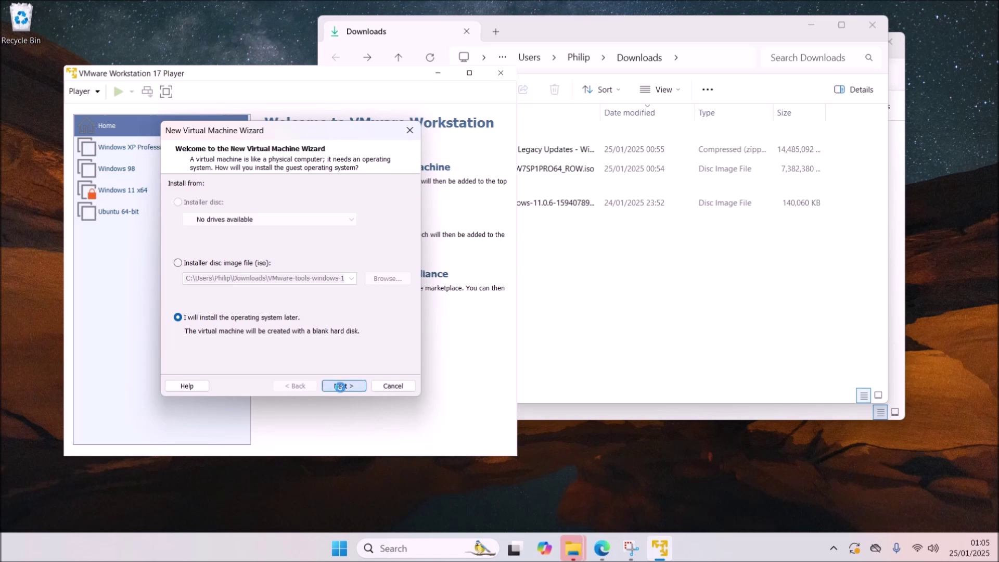
Step: Set the guest operating system version to Windows 7 x64 and accept the default virtual machine name and location
left_click(230, 259)
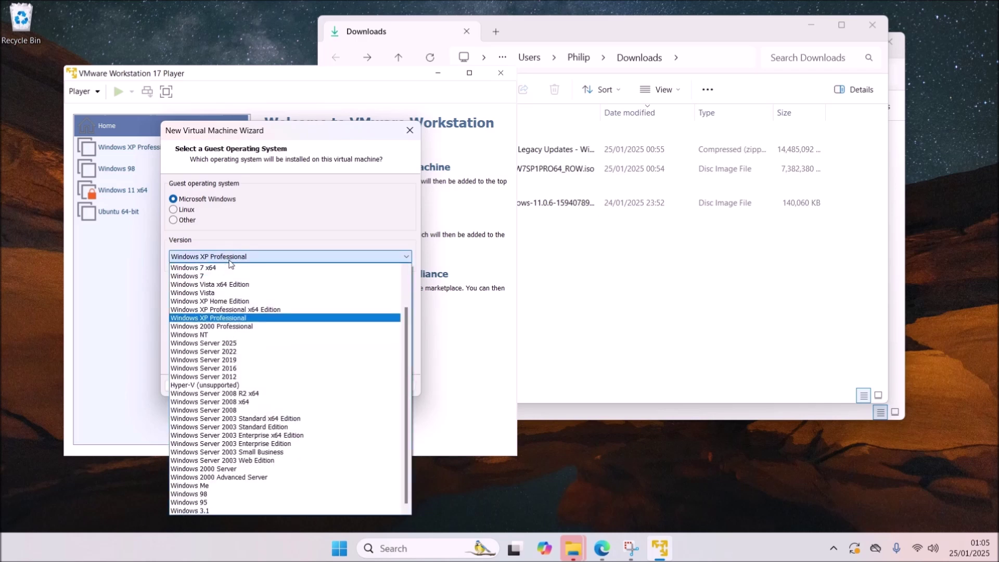
left_click(233, 268)
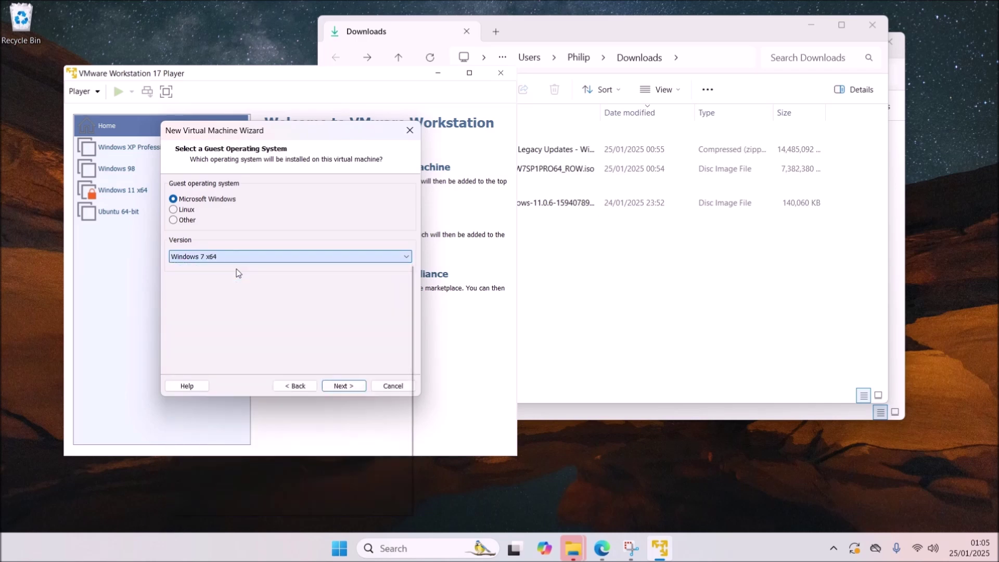
left_click(343, 385)
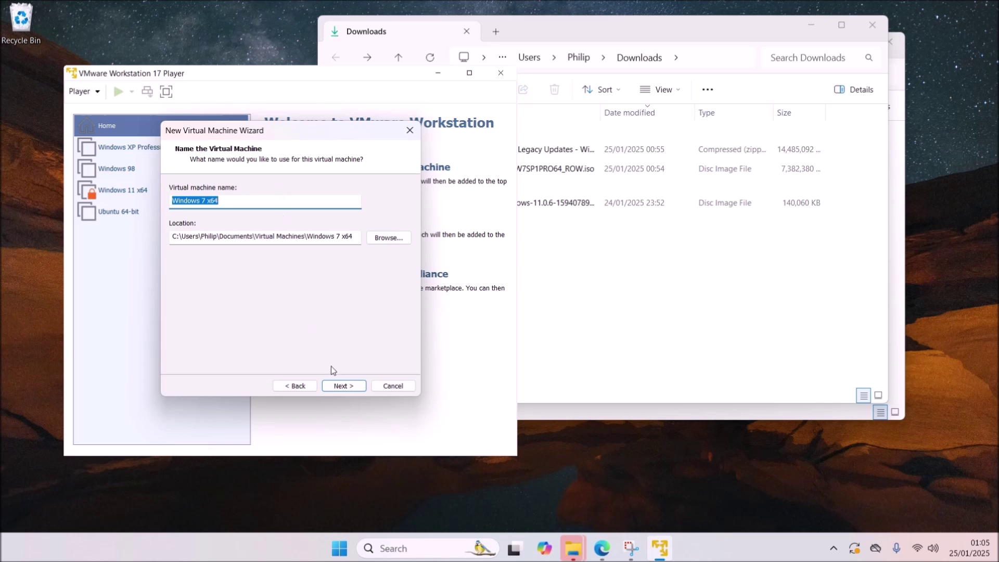
left_click(344, 385)
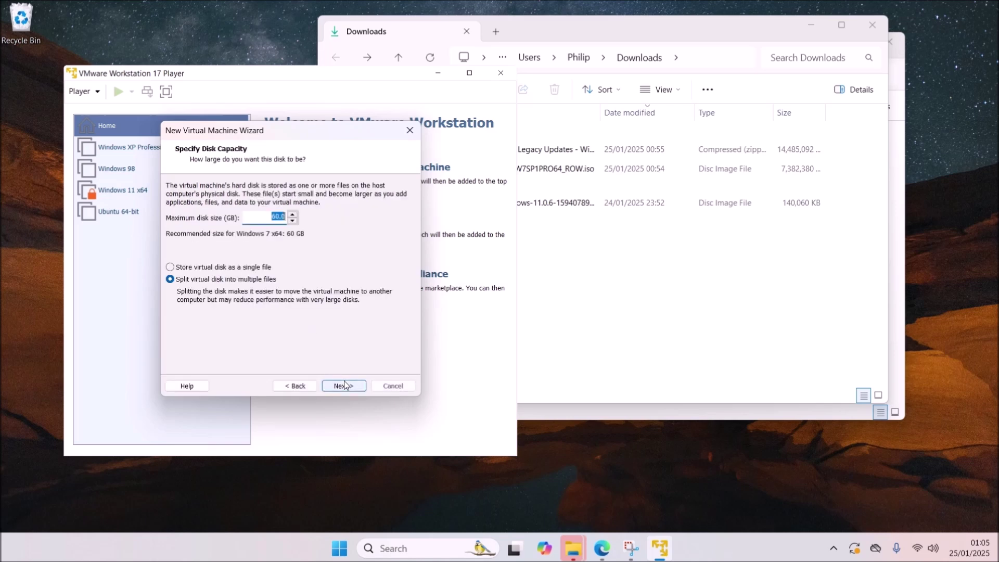
Step: Set the maximum disk size to 256 GB, keeping the virtual disk split into multiple files
left_click(266, 214)
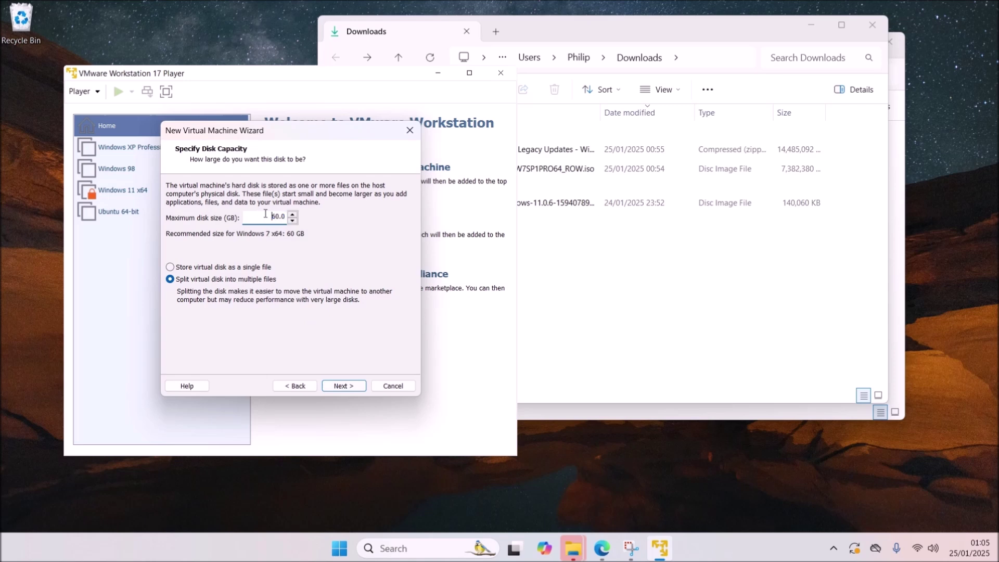
left_click_drag(266, 214, 356, 233)
type("256")
left_click(345, 391)
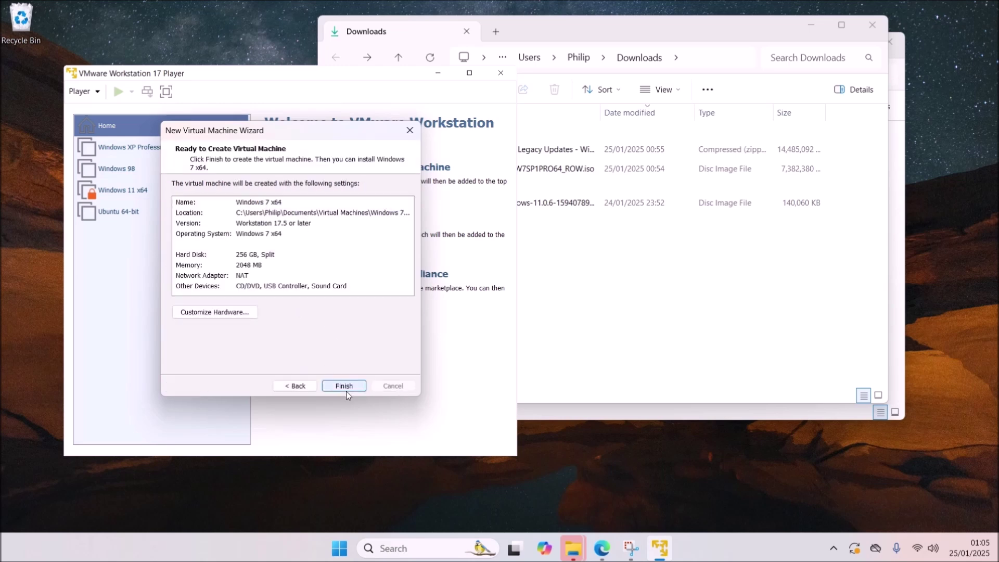
Step: Customize the virtual machine's hardware by setting its memory to 4 GB
left_click(232, 316)
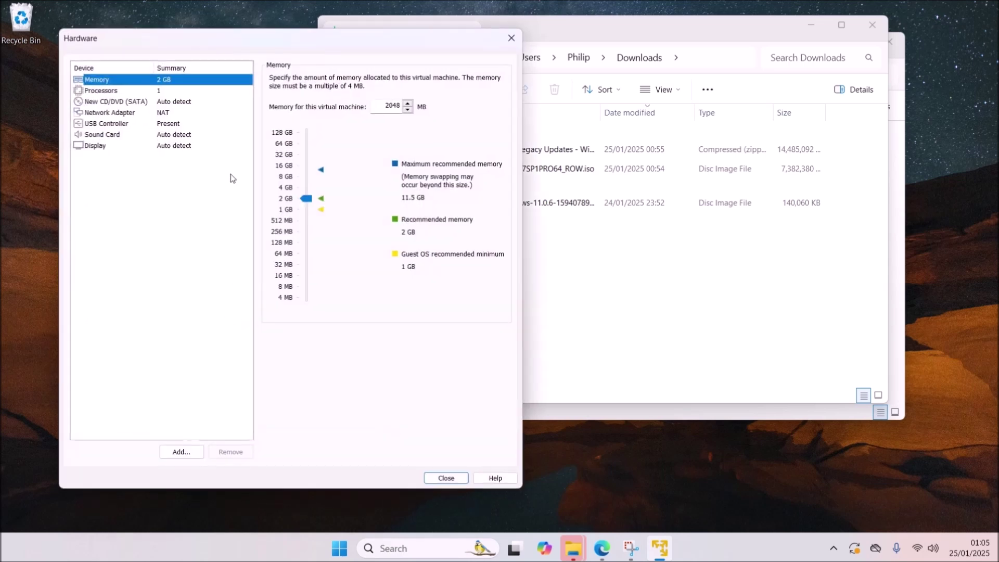
left_click(307, 198)
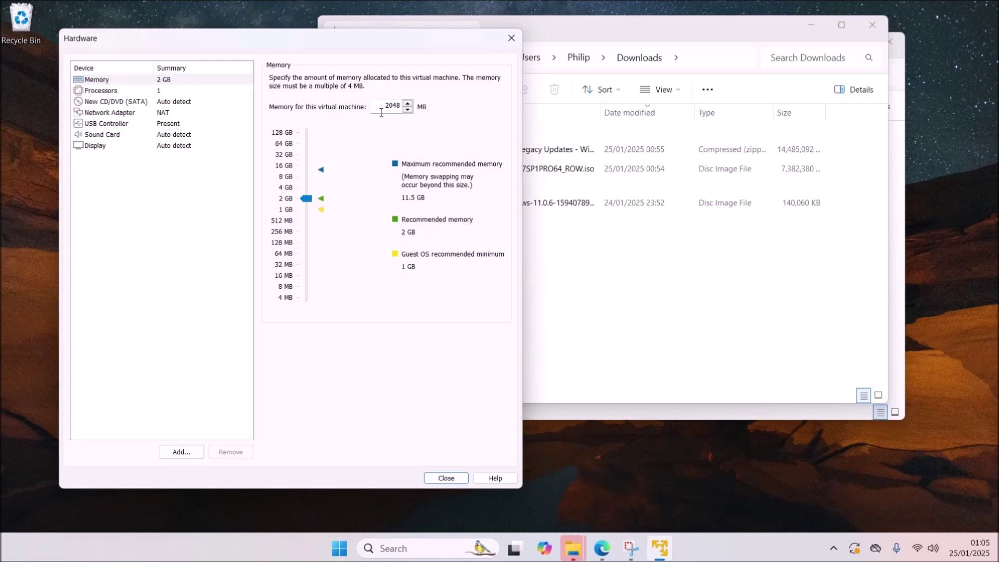
key("shift+Tab")
type("409")
Step: Set the virtual machine's number of processor cores to 2
left_click(162, 91)
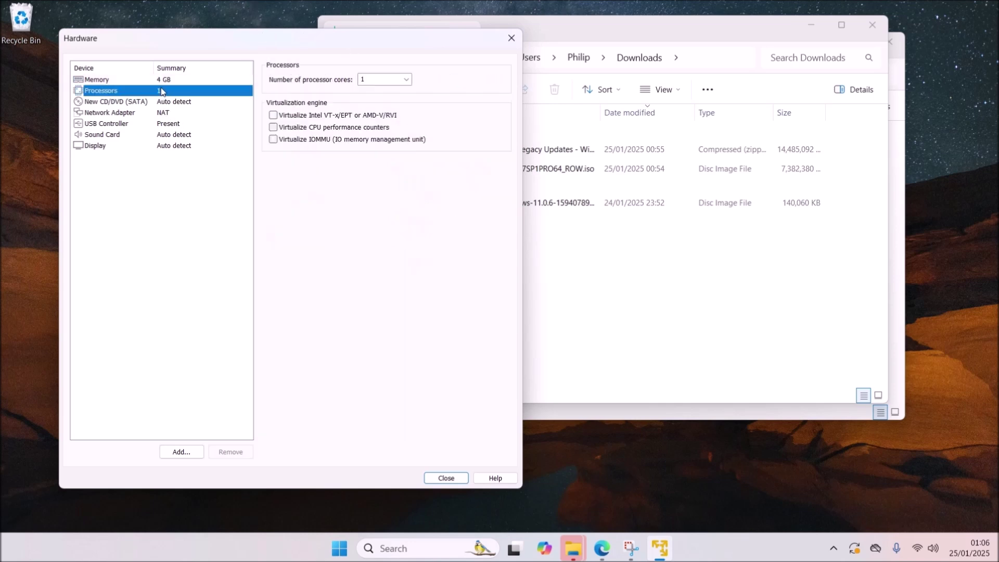
left_click(406, 80)
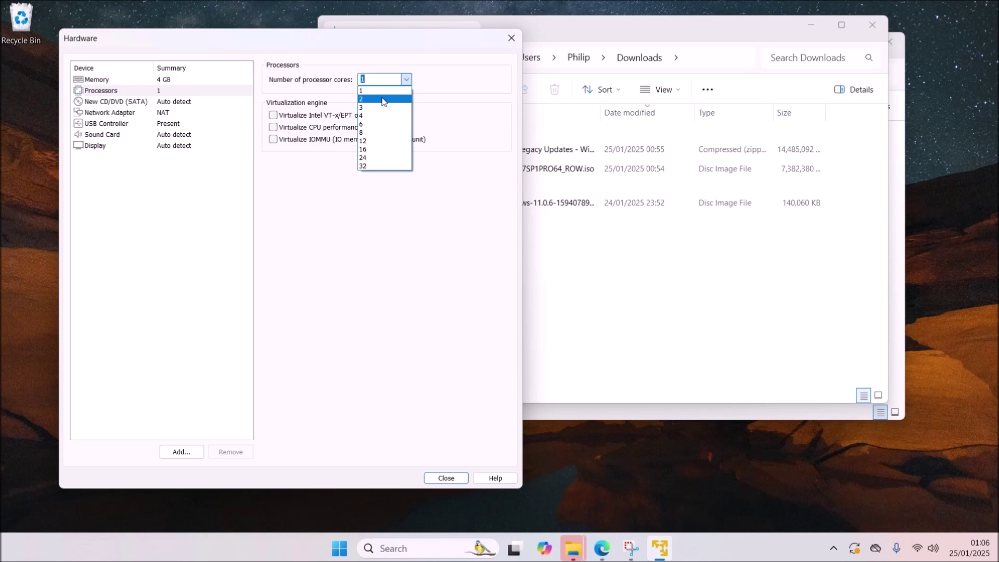
left_click(384, 99)
Step: Attach the GDXKK_X8V66A00_W7SP1PRO64_ROW.iso image from Downloads to the virtual CD/DVD drive
left_click(186, 103)
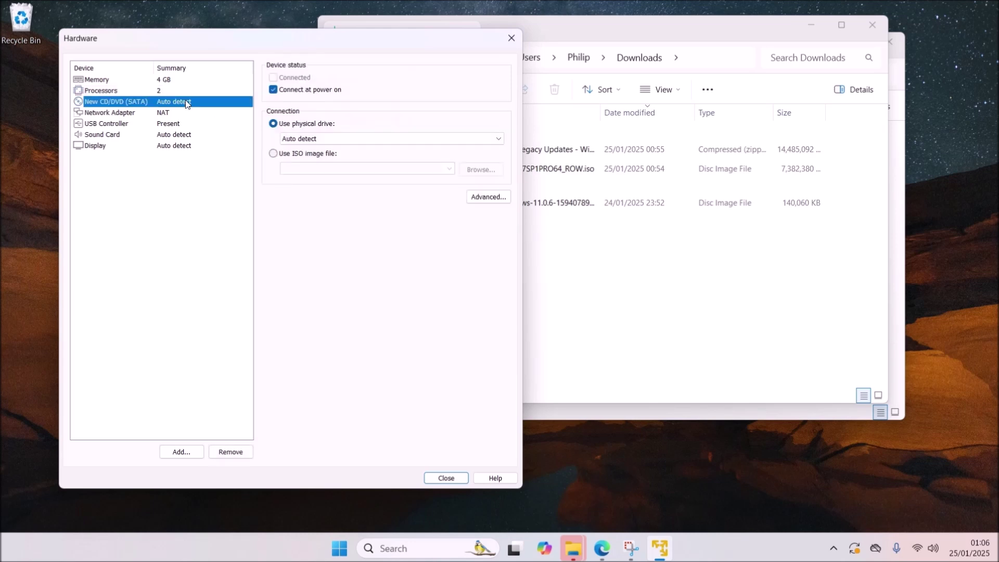
left_click(299, 154)
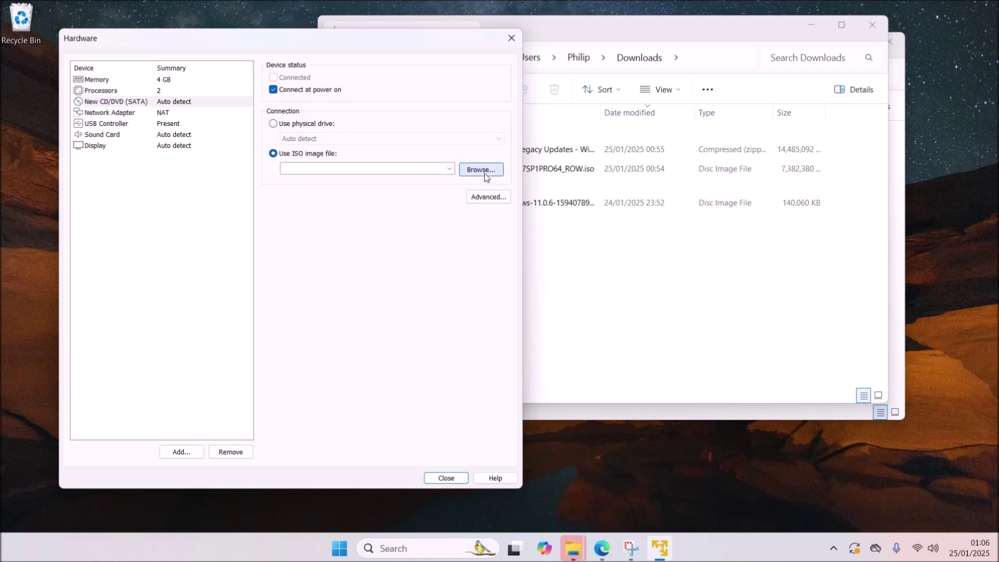
left_click(485, 173)
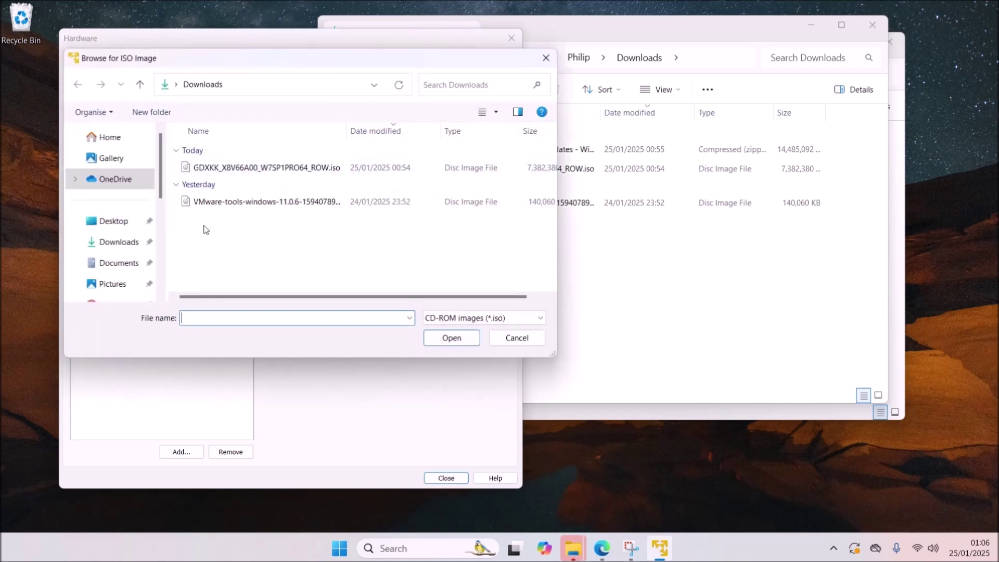
double_click(224, 172)
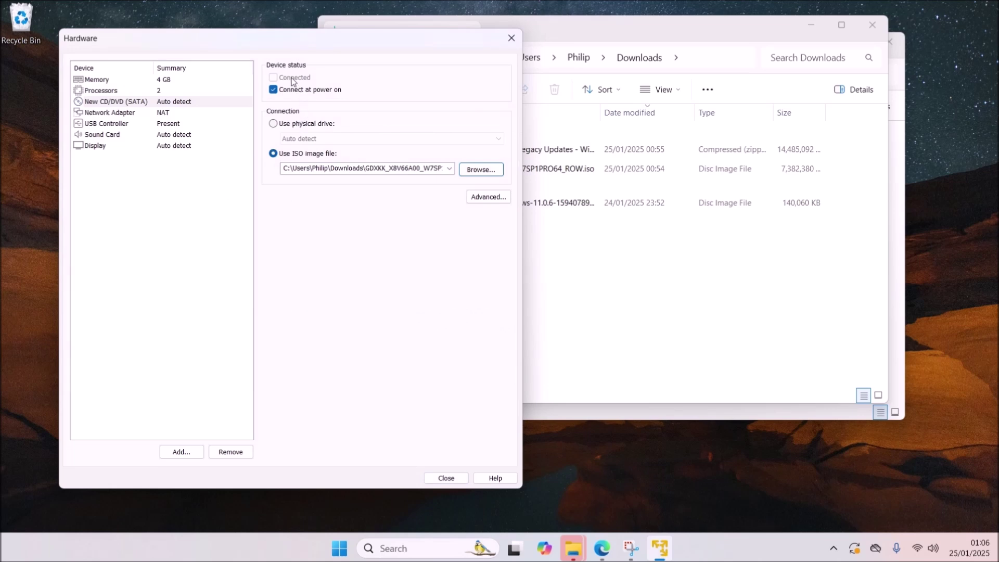
Step: Keep the network adapter on NAT and set the USB controller's compatibility to USB 3.1
left_click(162, 113)
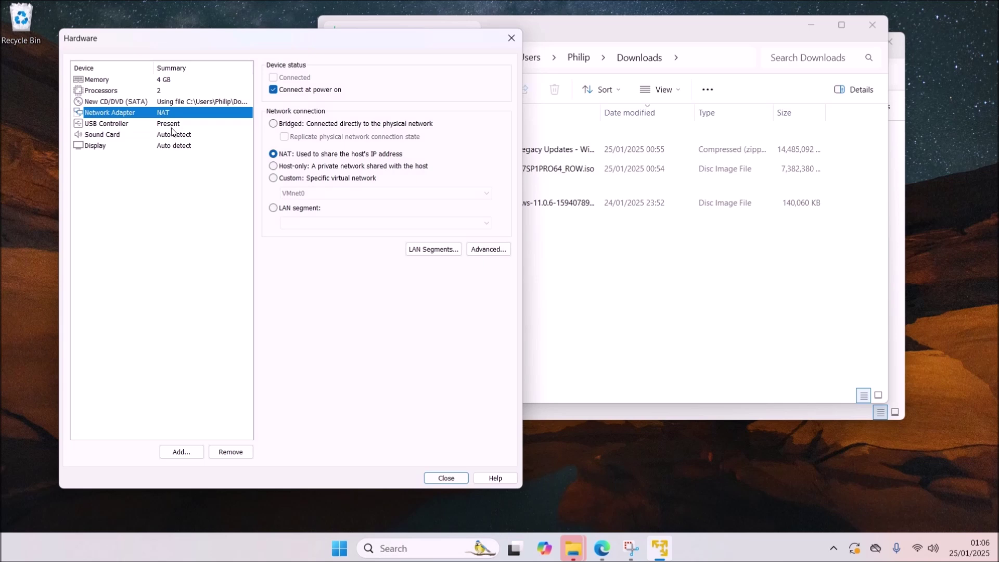
left_click(172, 125)
left_click(372, 80)
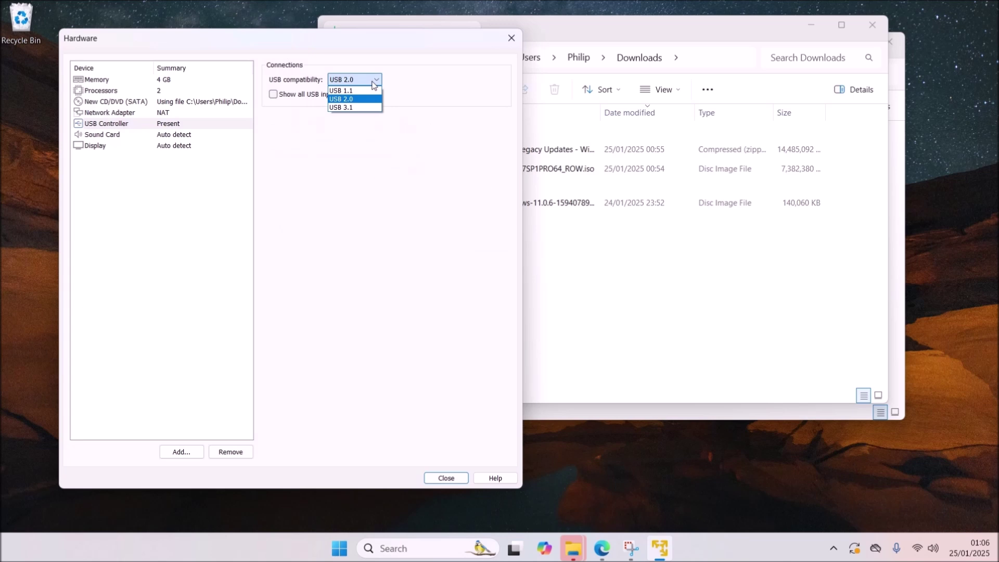
left_click(363, 108)
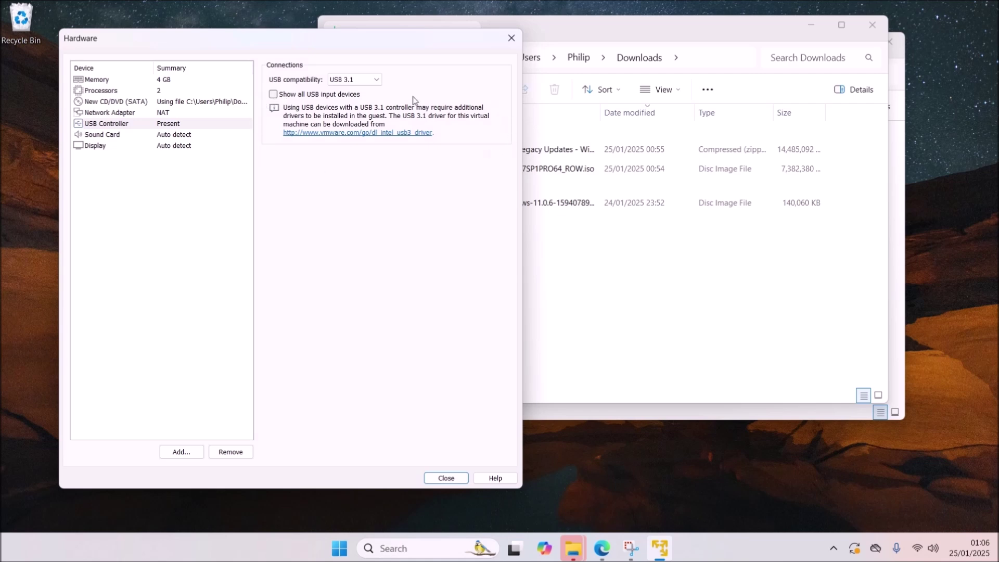
Step: Keep the default sound card and display settings and finish creating the virtual machine
left_click(176, 136)
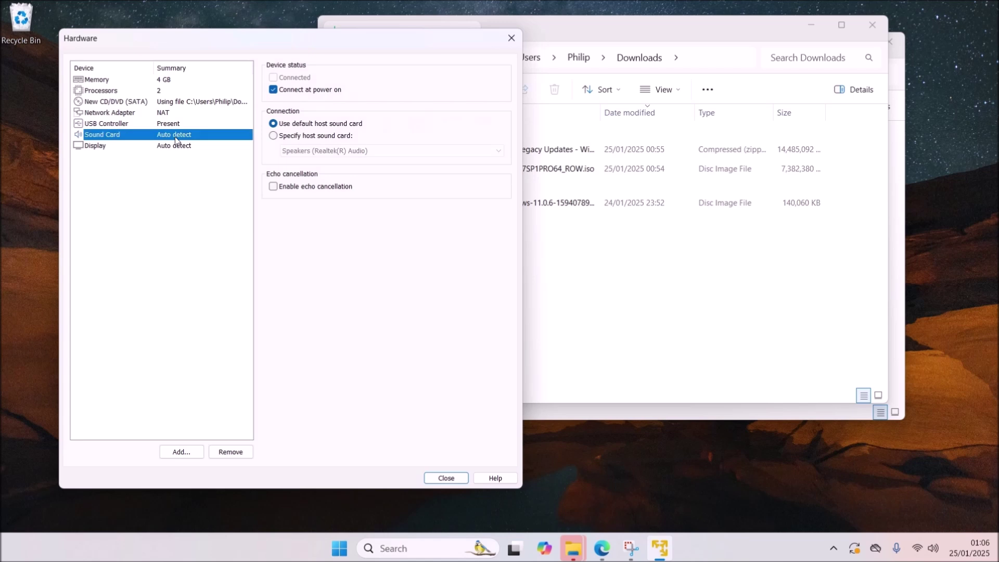
left_click(182, 149)
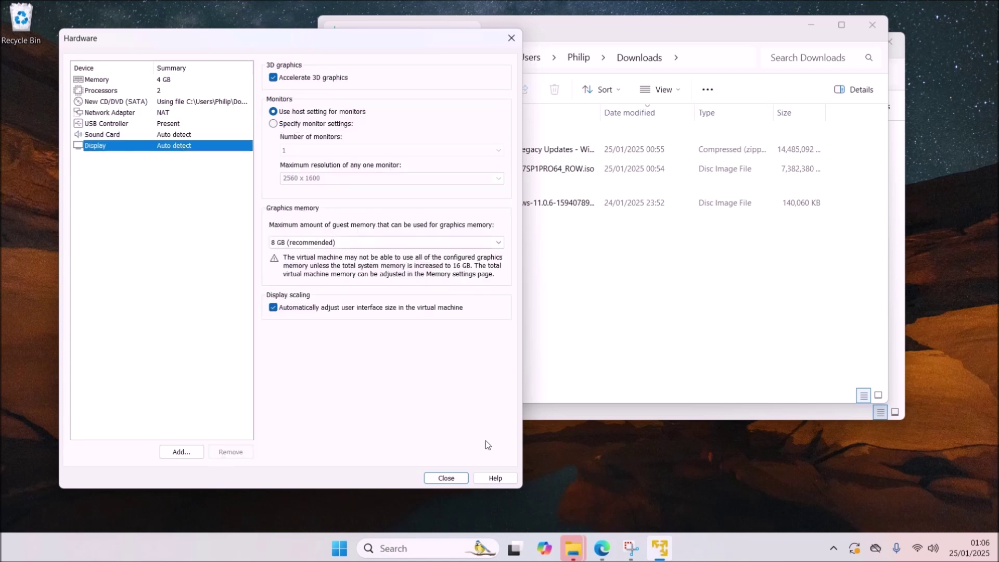
left_click(455, 480)
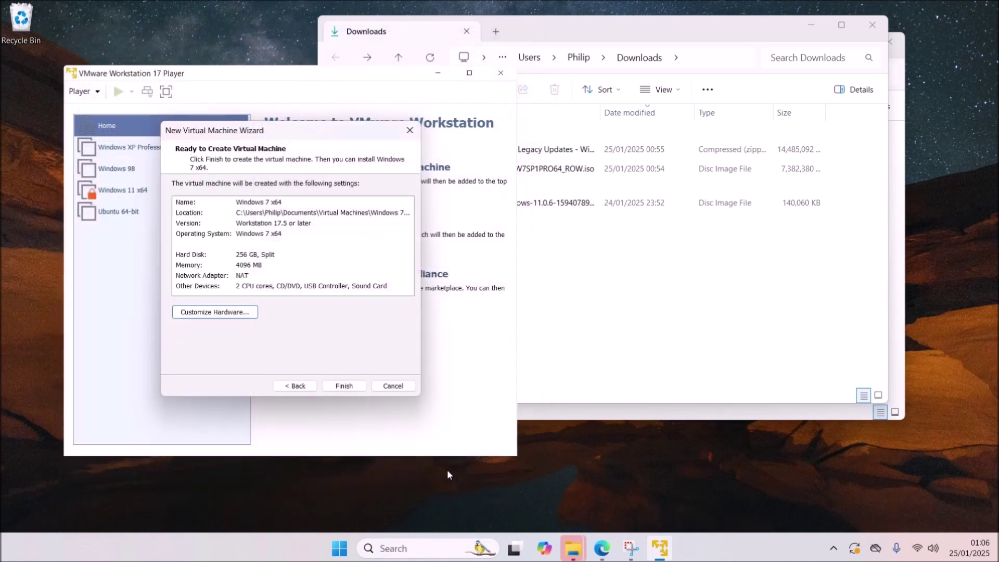
left_click(344, 386)
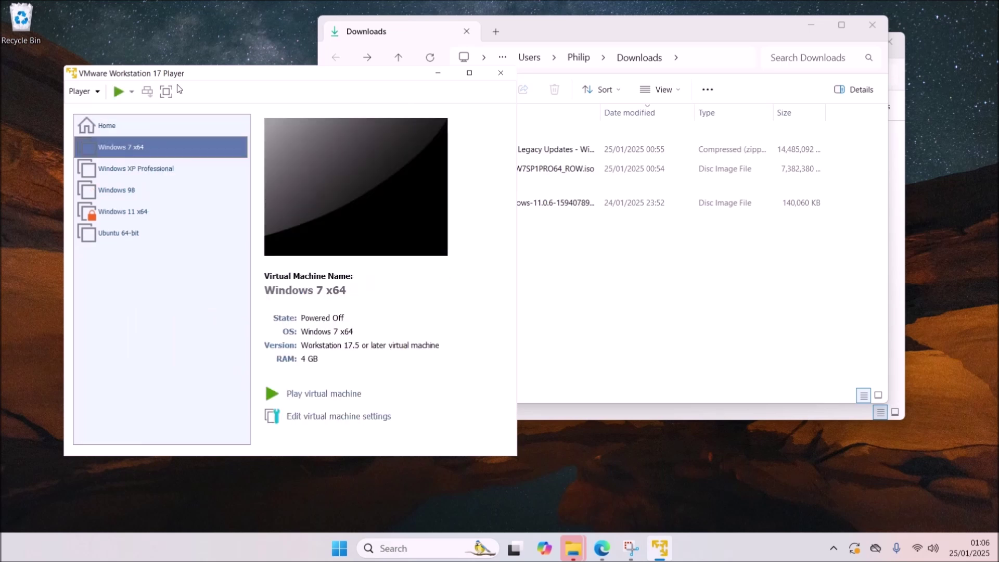
Step: Start the Windows 7 x64 virtual machine and set up English with the English (United Kingdom) time and currency format
left_click(119, 92)
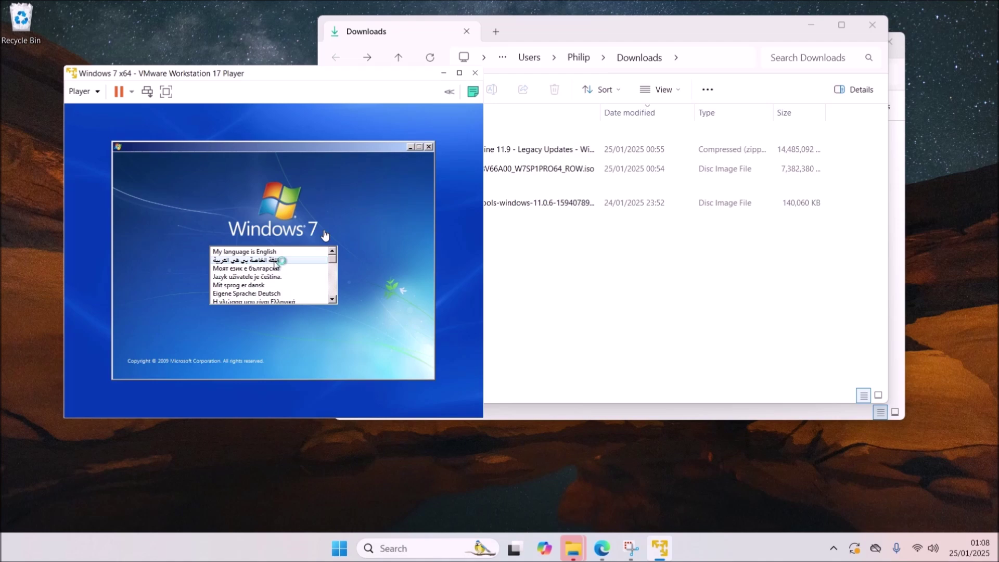
left_click(325, 235)
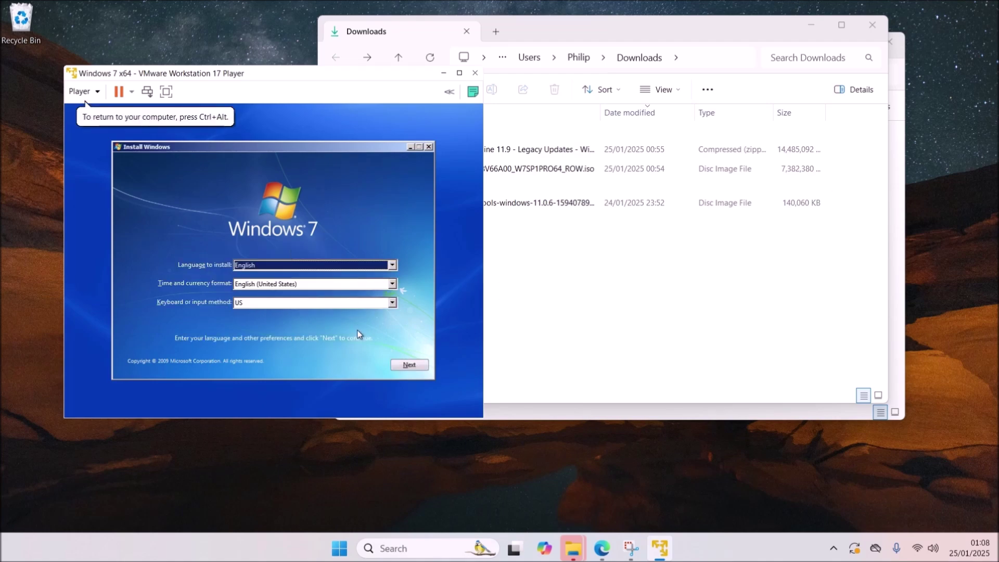
left_click(350, 285)
left_click(313, 293)
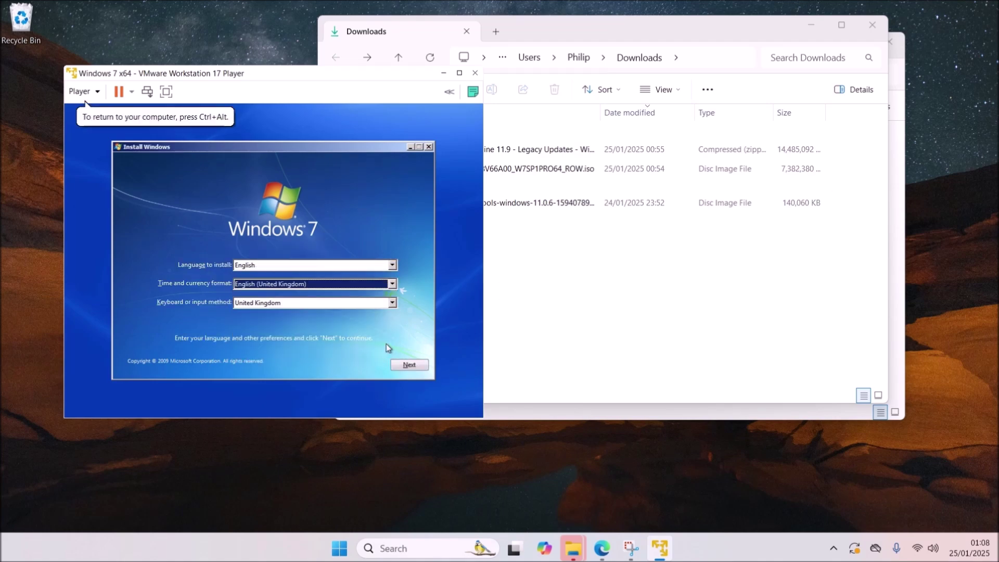
left_click(403, 365)
Step: Begin the Windows 7 installation and accept the license terms
left_click(298, 272)
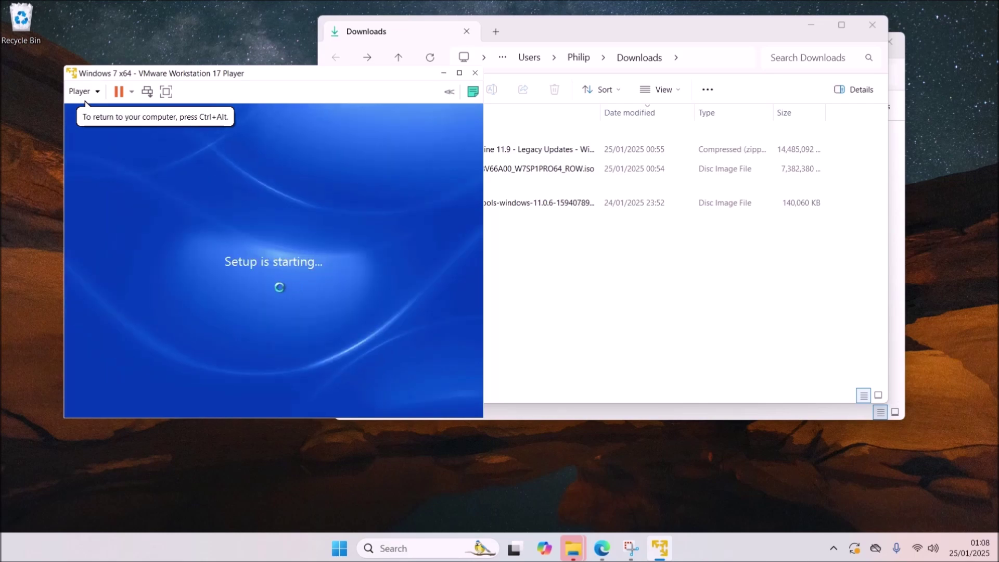
left_click(199, 327)
left_click(402, 354)
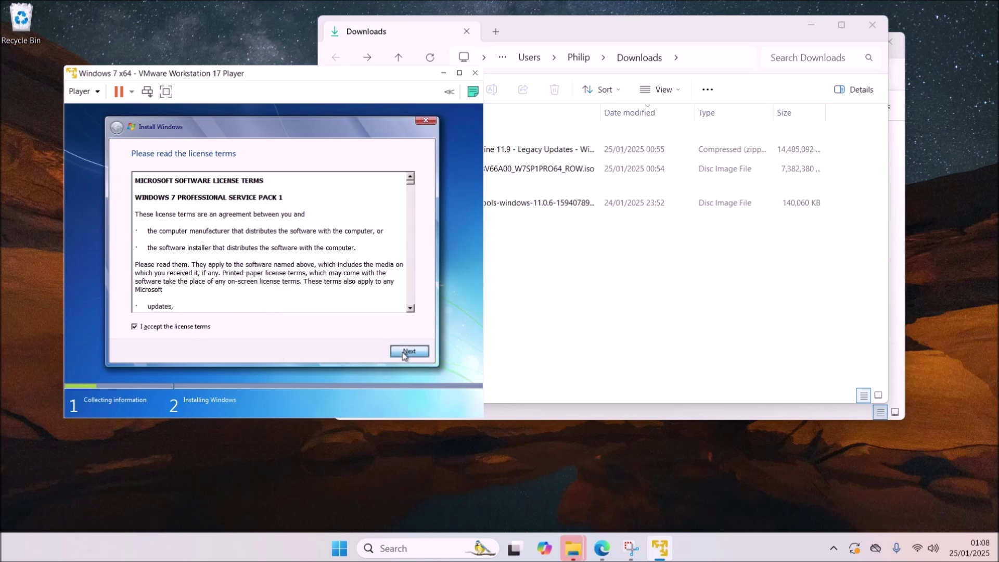
Step: Choose a custom installation and install Windows on the unallocated space of Disk 0
left_click(264, 261)
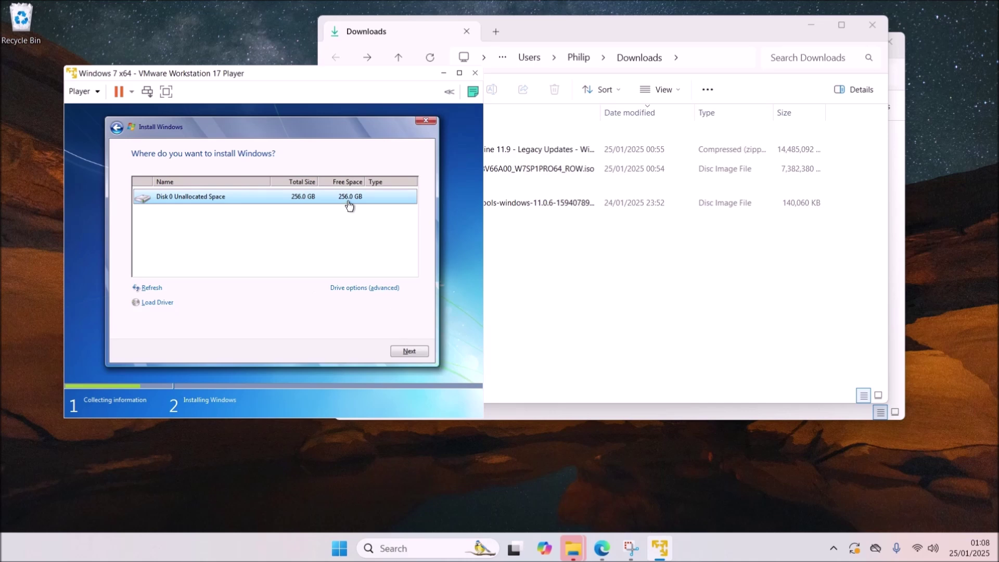
left_click(410, 351)
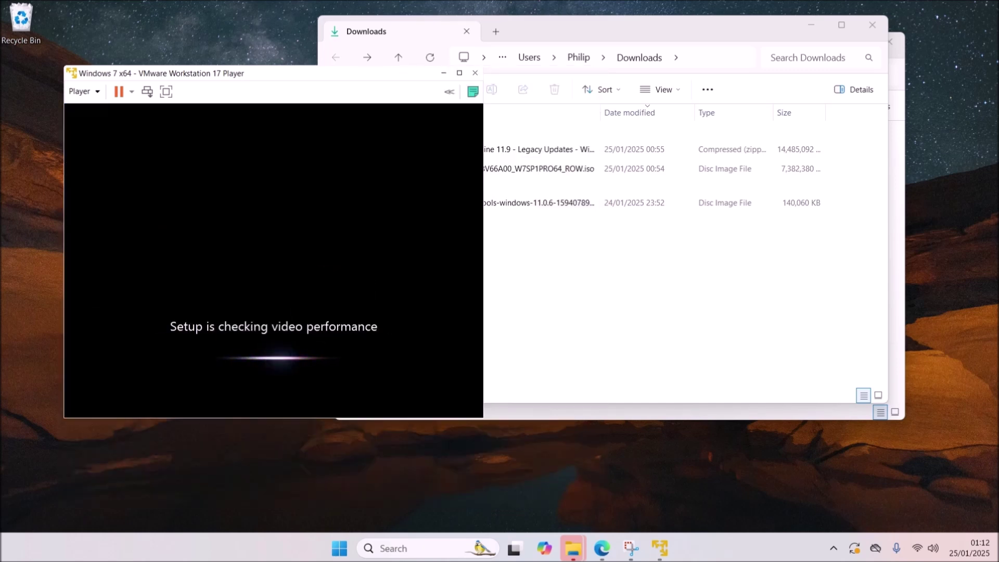
Step: Enter the account user name, keep the computer name PC, and leave the account password blank
left_click(224, 265)
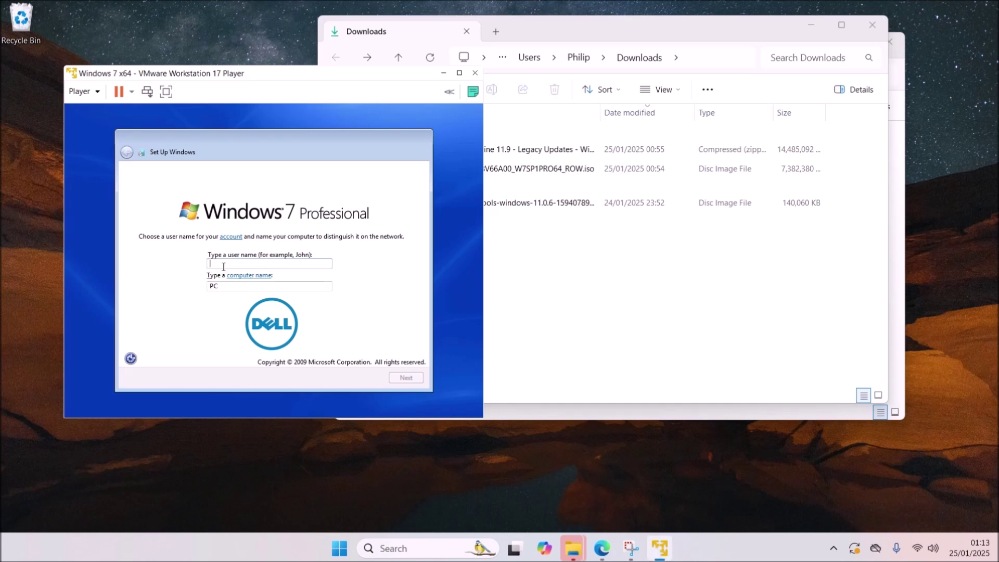
type("Philip")
key("Return")
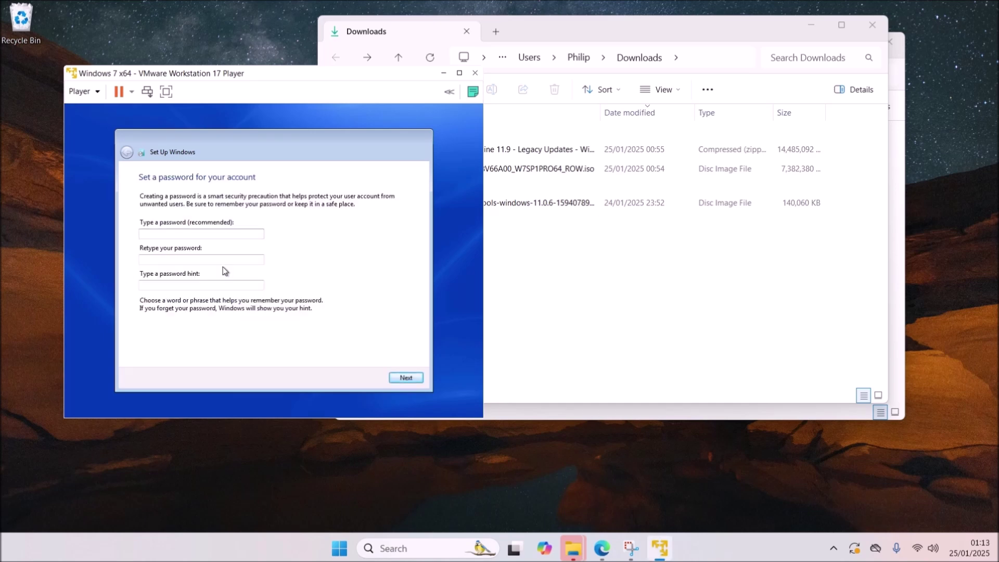
left_click(406, 378)
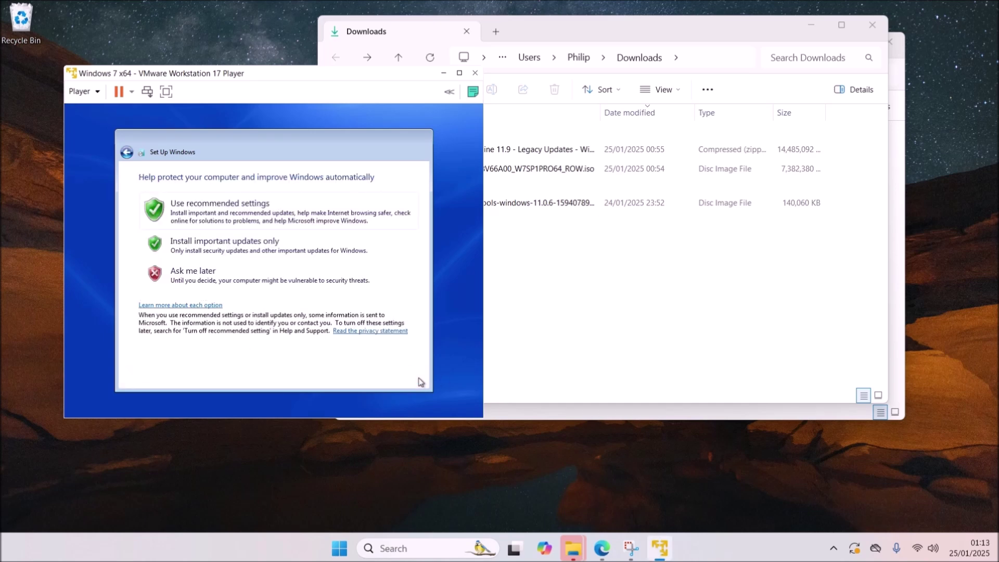
Step: Set the Windows protection and update option to Ask me later
left_click(383, 216)
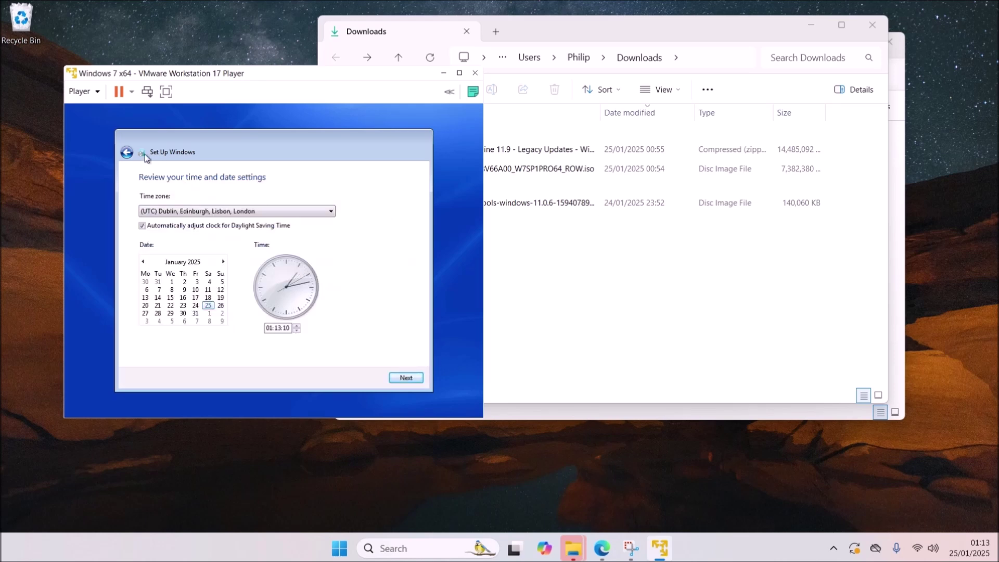
left_click(127, 151)
left_click(257, 274)
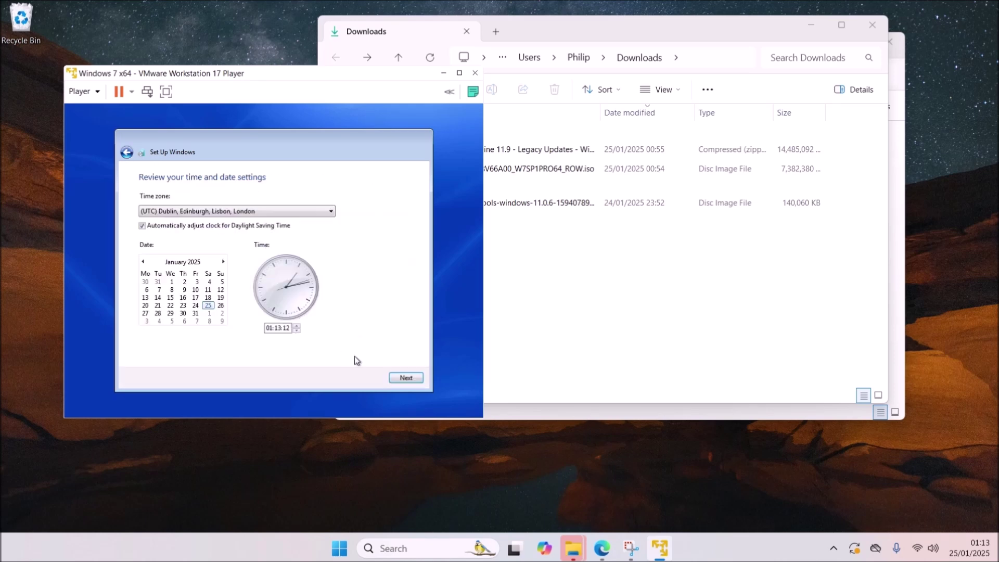
Step: Accept the Dublin, Edinburgh, Lisbon, London time zone and date settings, and choose the computer's network location
left_click(397, 380)
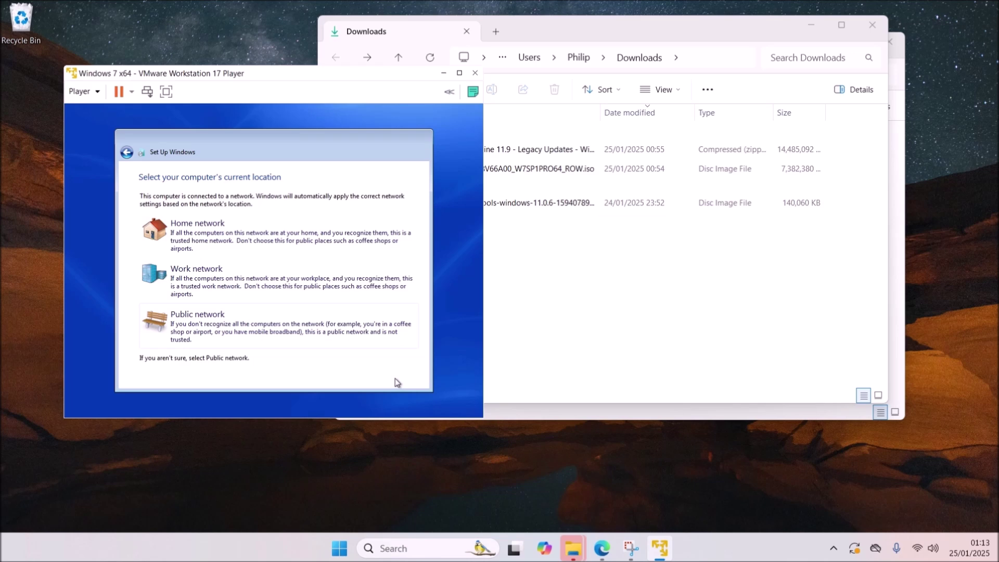
left_click(364, 301)
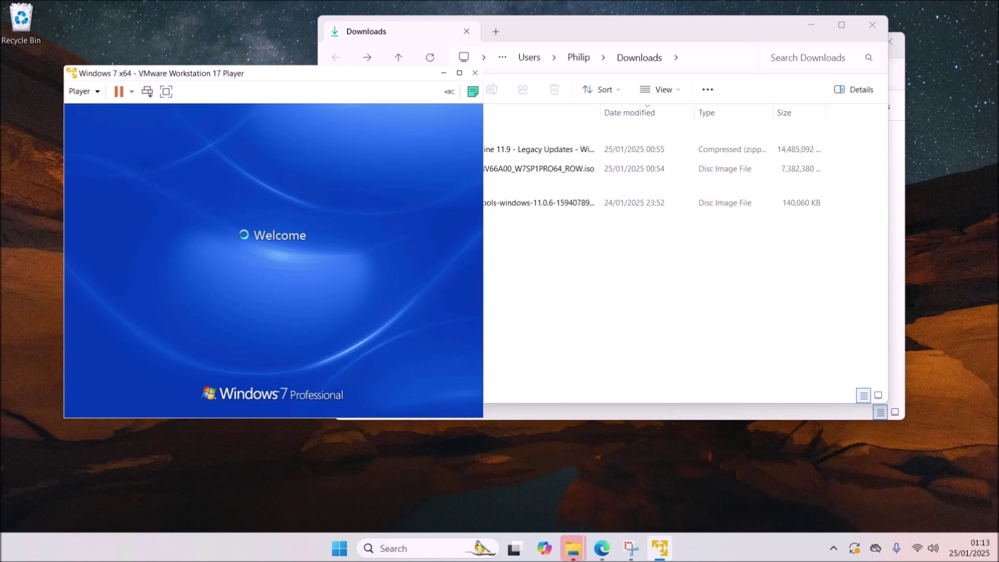
Step: Extract the WSUS Offline 11.9 Legacy Updates zip in the host's Downloads folder and open the extracted update folder
left_click(572, 325)
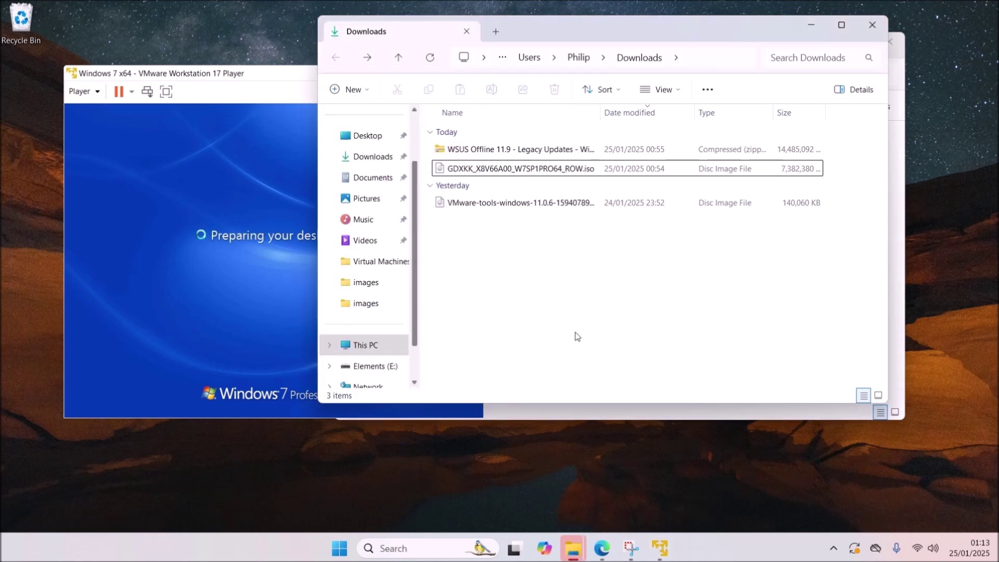
left_click(522, 154)
right_click(544, 151)
left_click(604, 272)
left_click(605, 404)
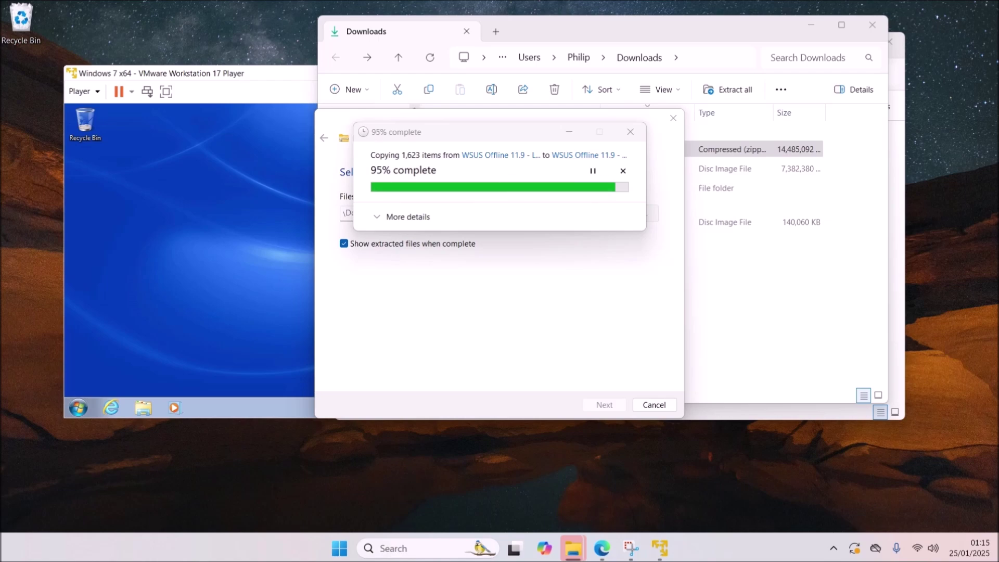
left_click(518, 431)
double_click(554, 201)
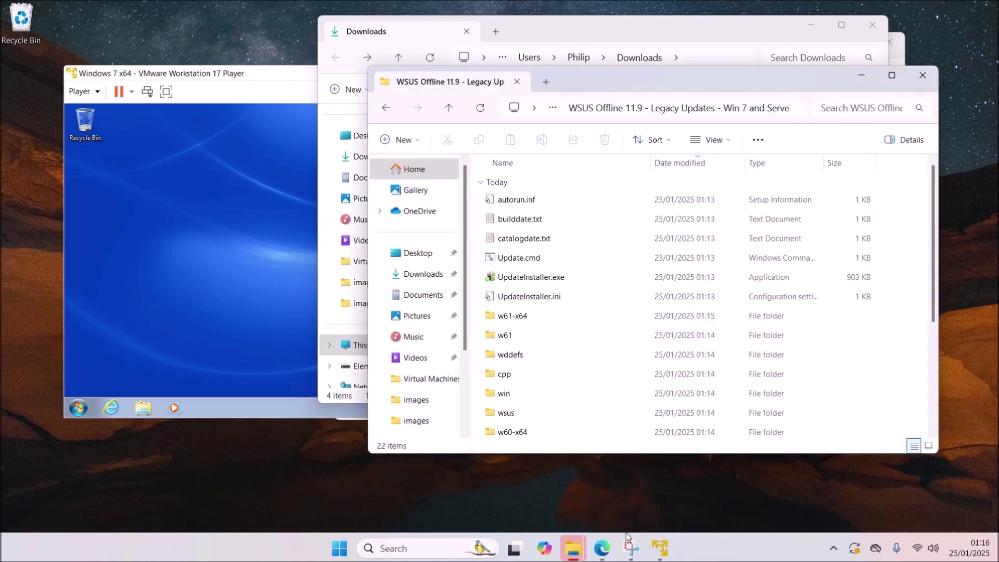
Step: Switch to Microsoft Edge, open the ImgBurn website in a new tab, and download ImgBurn v2.5.8.0 from Mirror 7
key("alt+Tab")
left_click(695, 10)
type("imgbu")
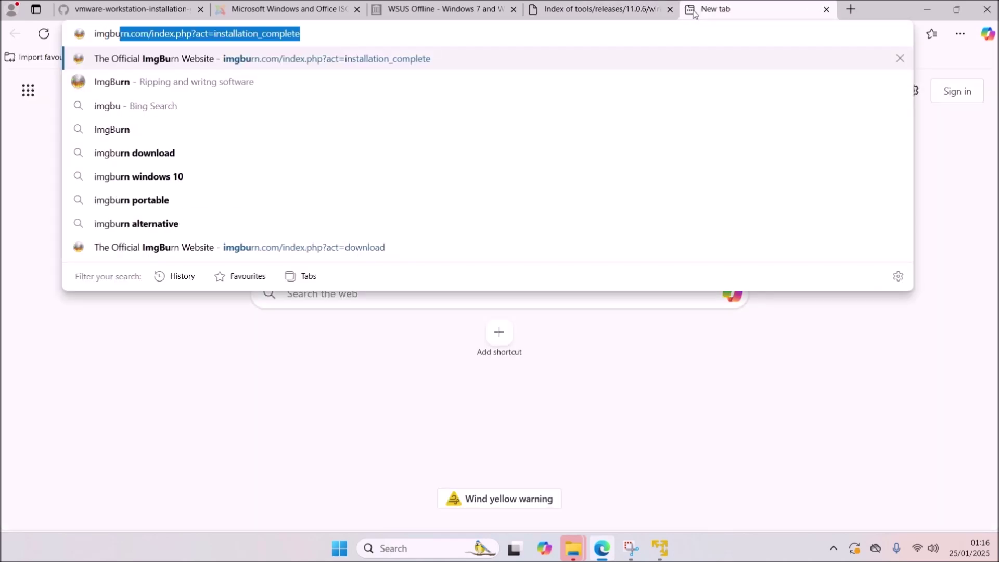
key("Return")
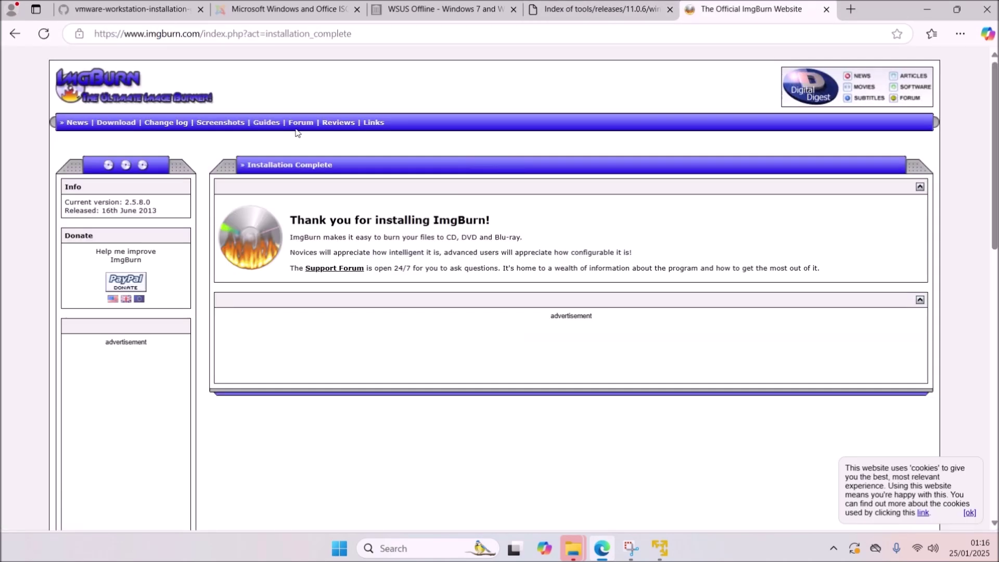
left_click(116, 122)
left_click(323, 255)
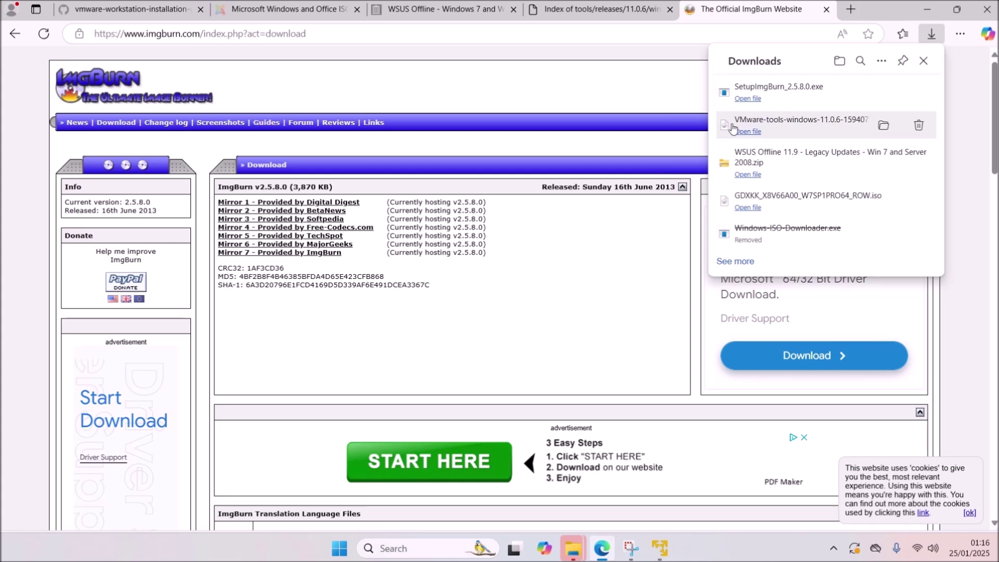
Step: Run SetupImgBurn_2.5.8.0.exe from the host's Downloads folder, accept the license agreement, and install ImgBurn with the default options
left_click(928, 9)
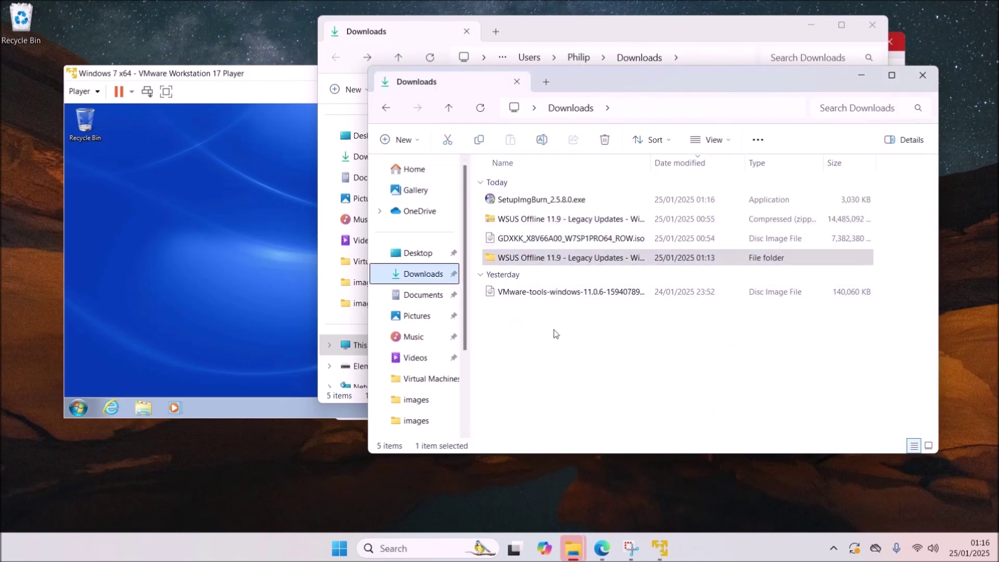
double_click(528, 200)
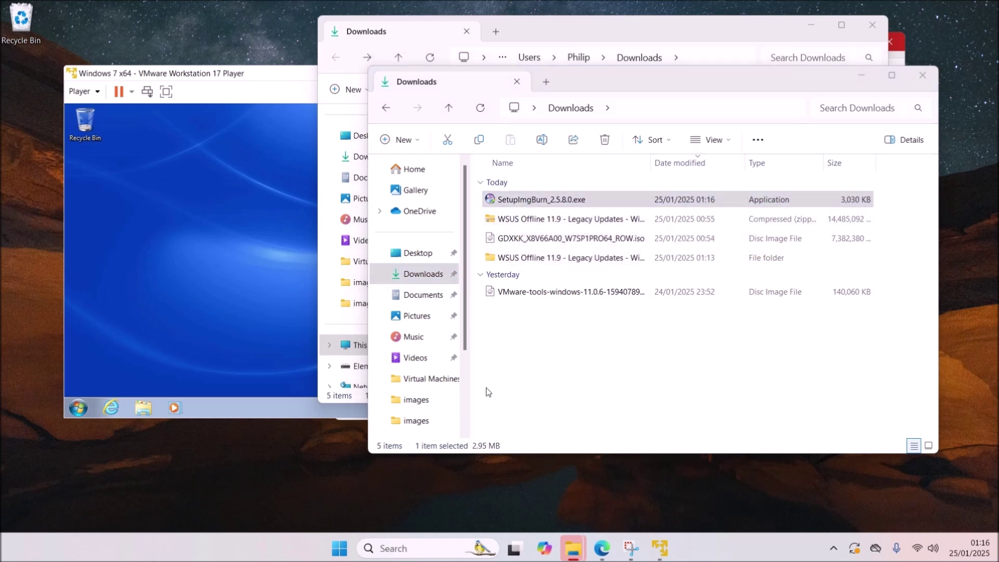
left_click(570, 376)
left_click(490, 349)
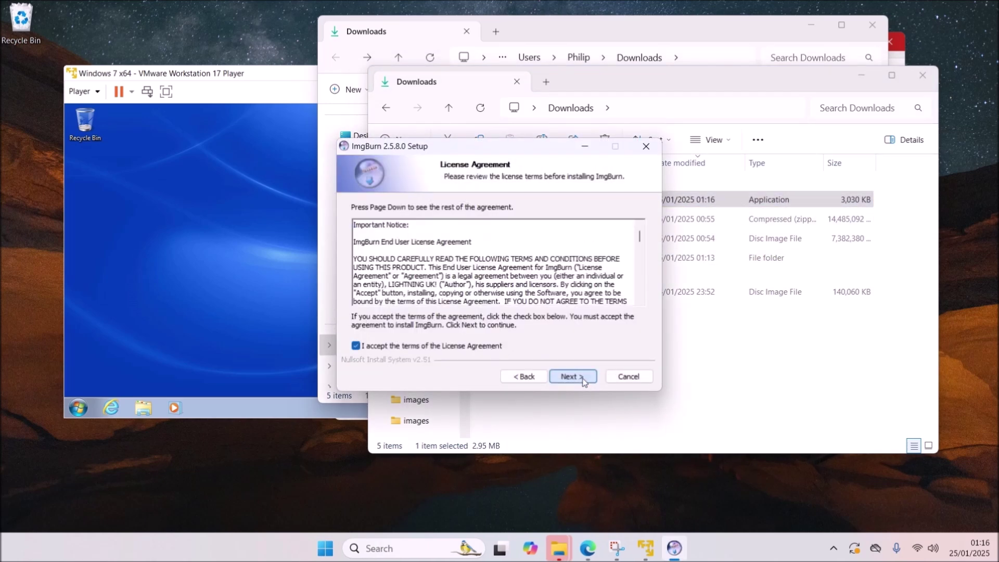
left_click(573, 377)
left_click(573, 377)
left_click(577, 378)
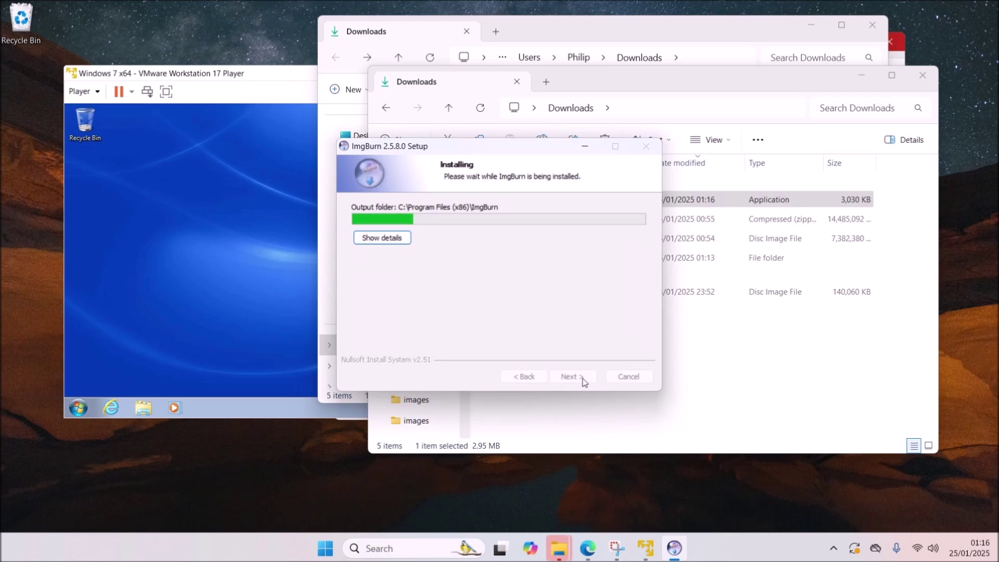
left_click(598, 326)
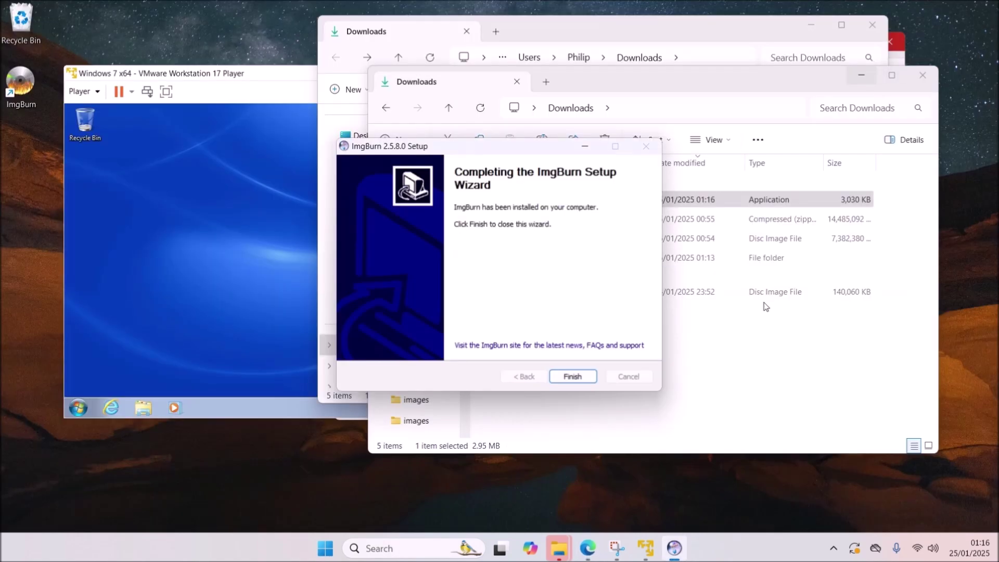
left_click(573, 377)
Step: Open ImgBurn and choose to create an image file from files/folders
left_click(339, 548)
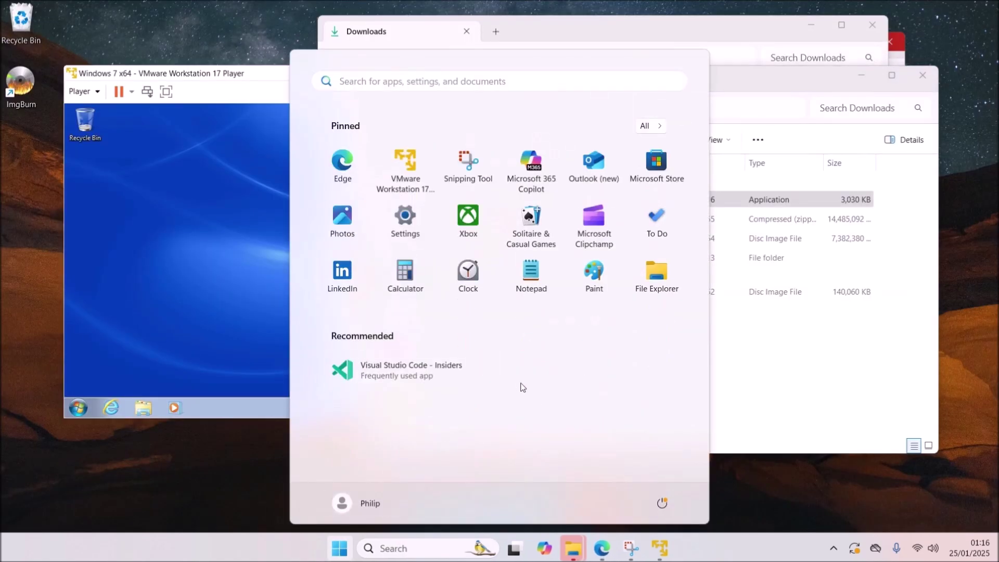
type("img")
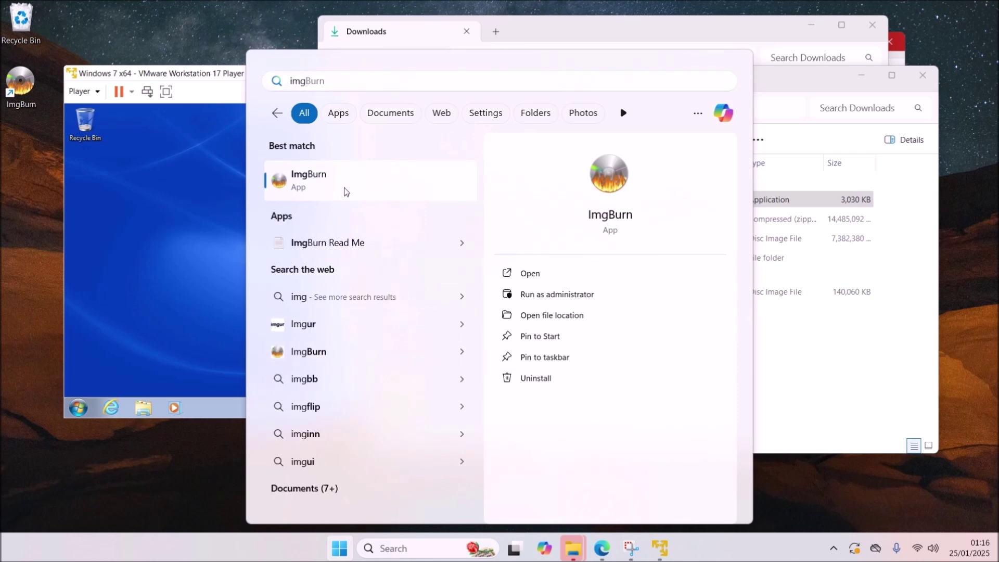
left_click(310, 185)
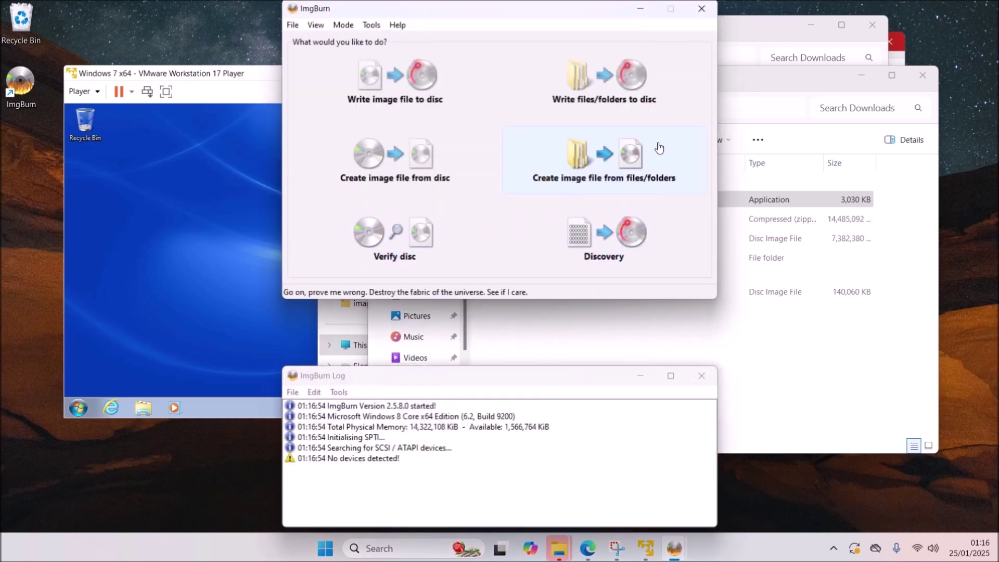
left_click(552, 153)
Step: Add the inner WSUS Offline 11.9 - Legacy Updates - Win 7 and Server 2008 folder from Downloads as the image source
left_click(486, 88)
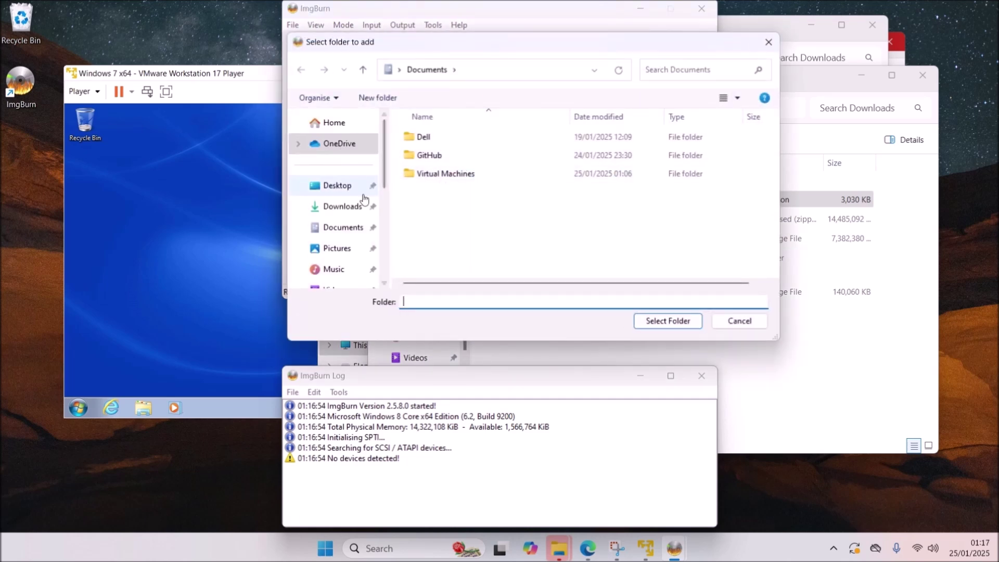
left_click(342, 207)
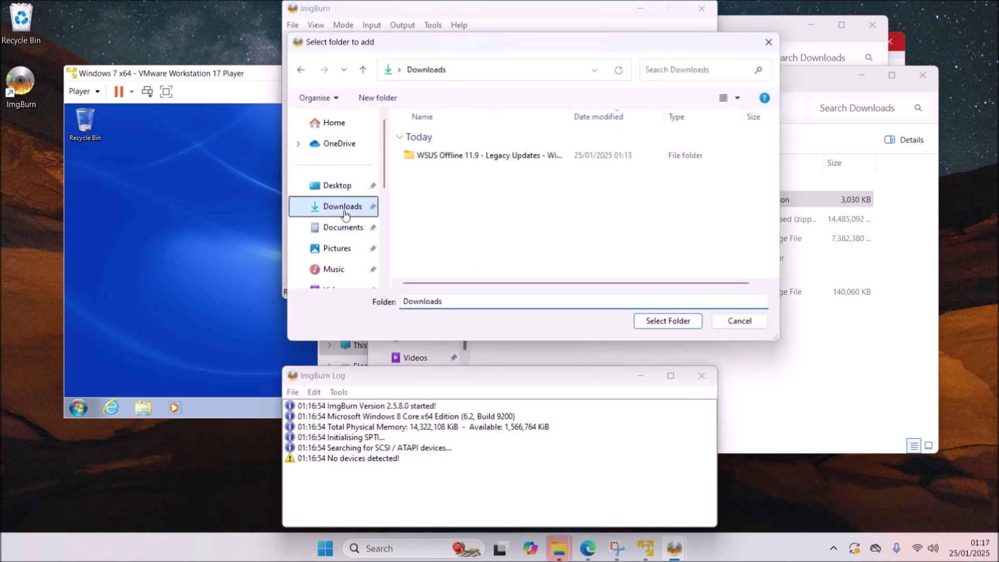
double_click(486, 155)
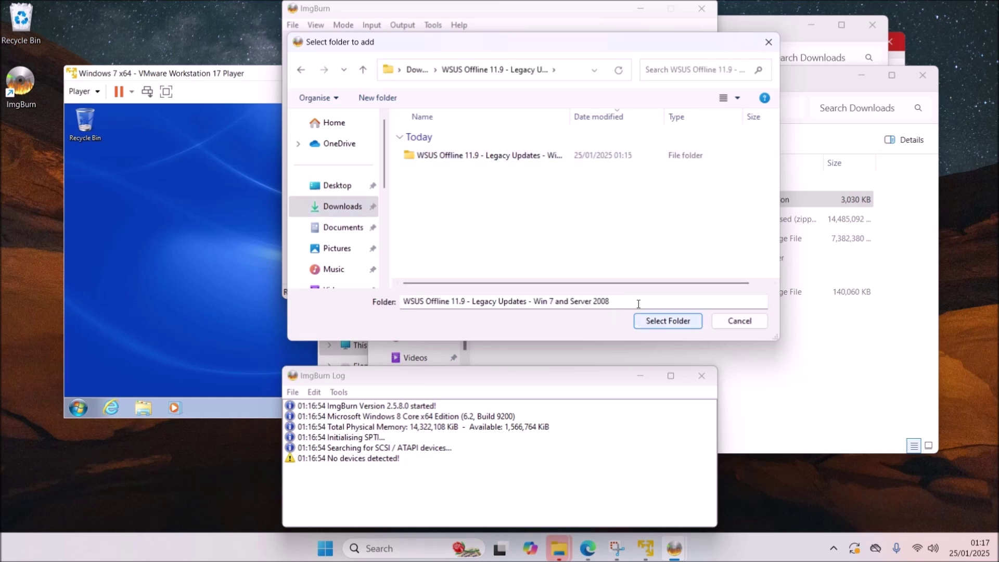
double_click(511, 159)
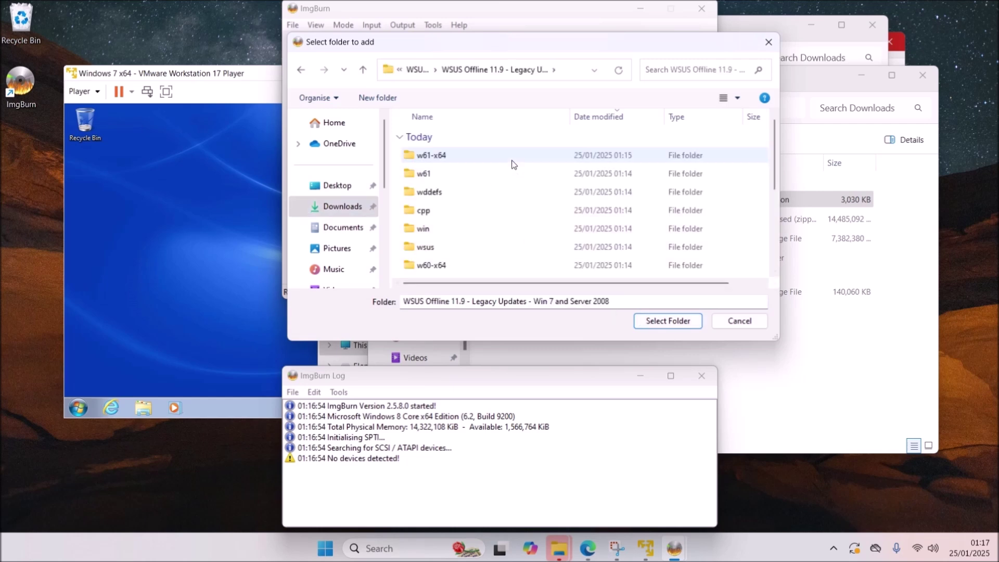
left_click(668, 321)
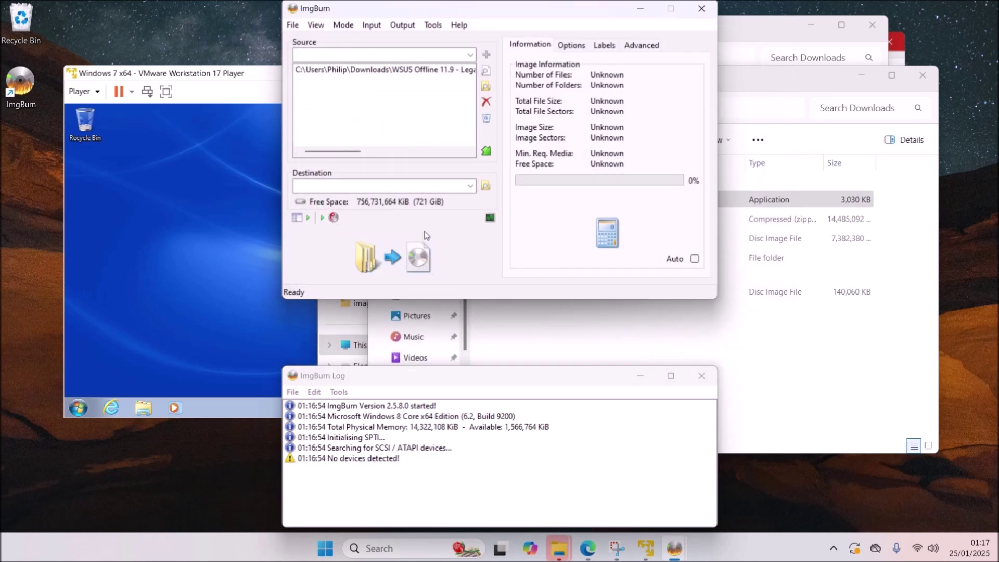
Step: Set the image destination to WSUS Offline 11.9 Windows7.iso in the Downloads folder
left_click(485, 186)
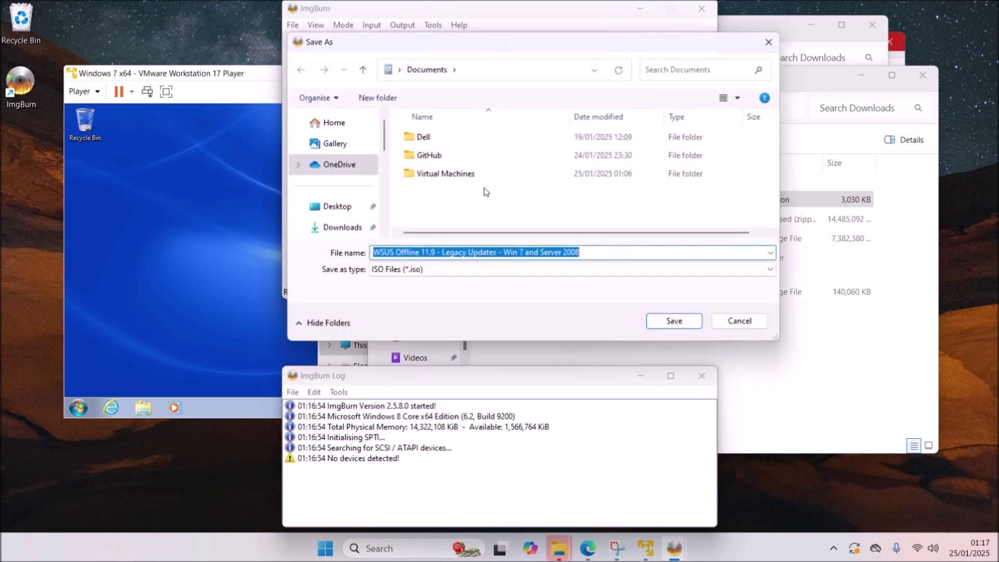
scroll(350, 224, "down", 2)
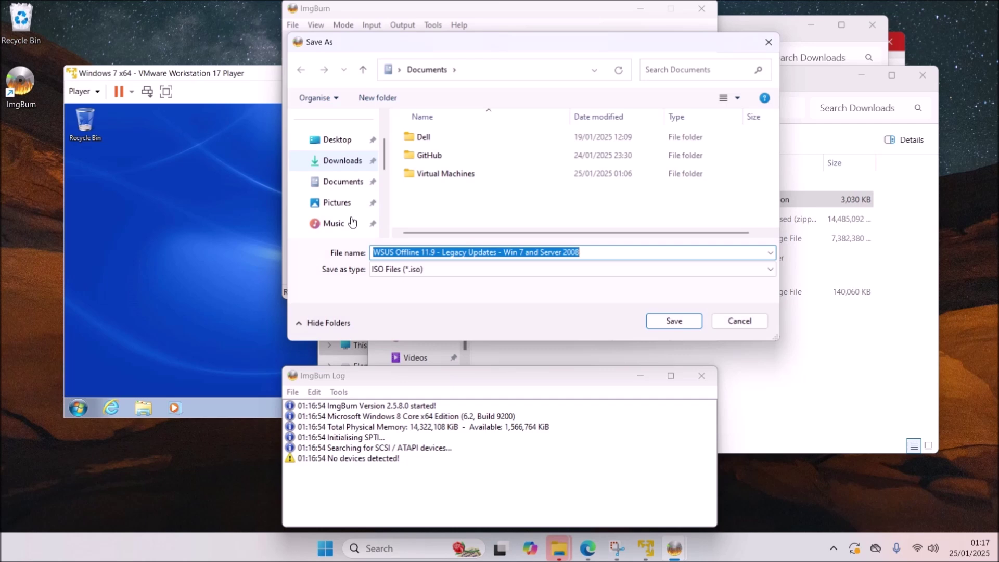
left_click(348, 171)
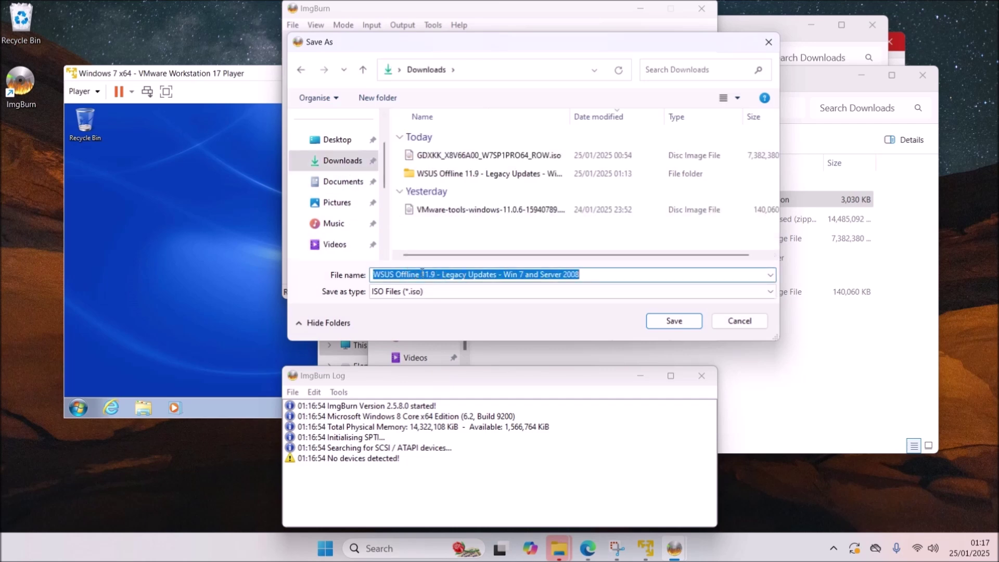
left_click_drag(435, 276, 647, 282)
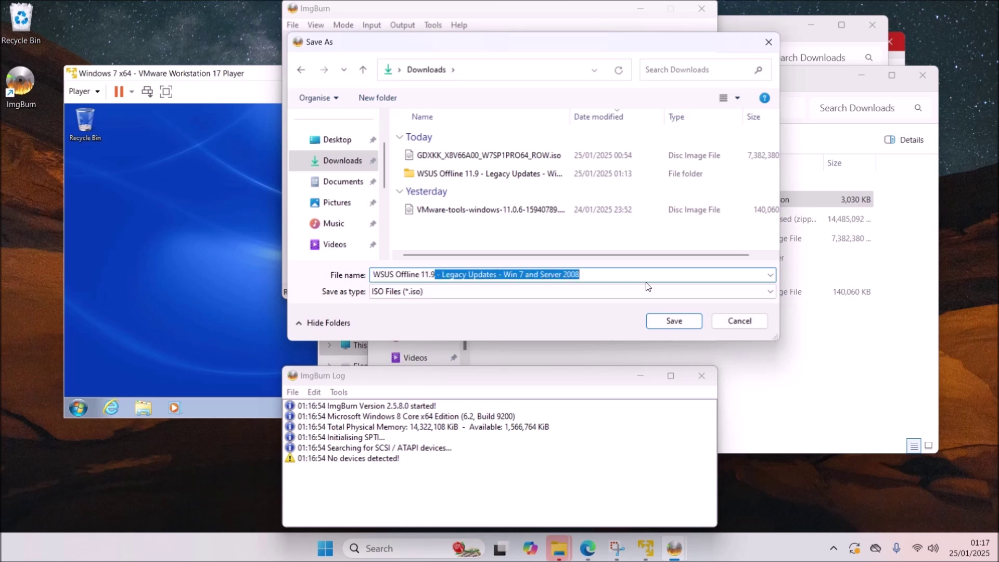
type("Windows7.iso")
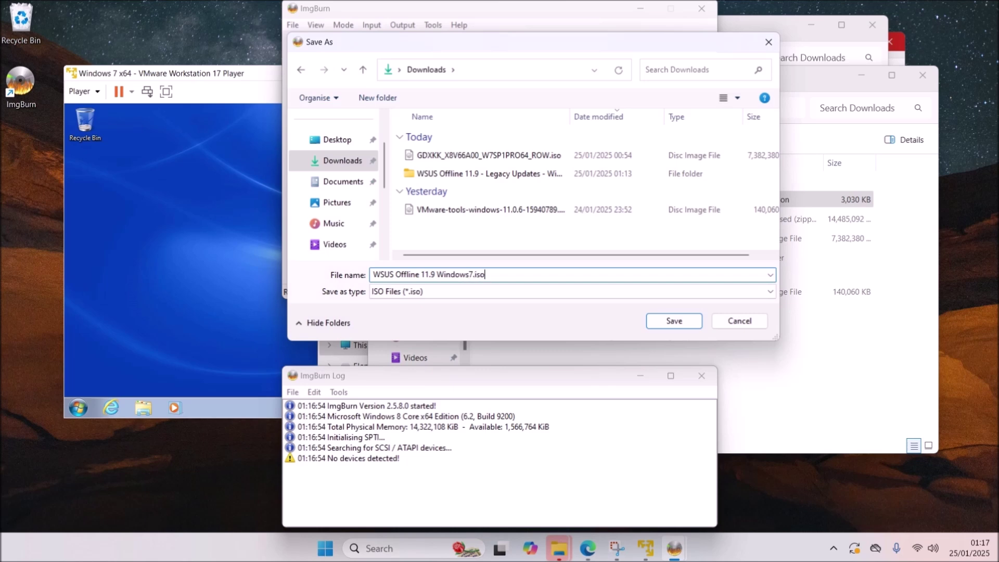
left_click(666, 317)
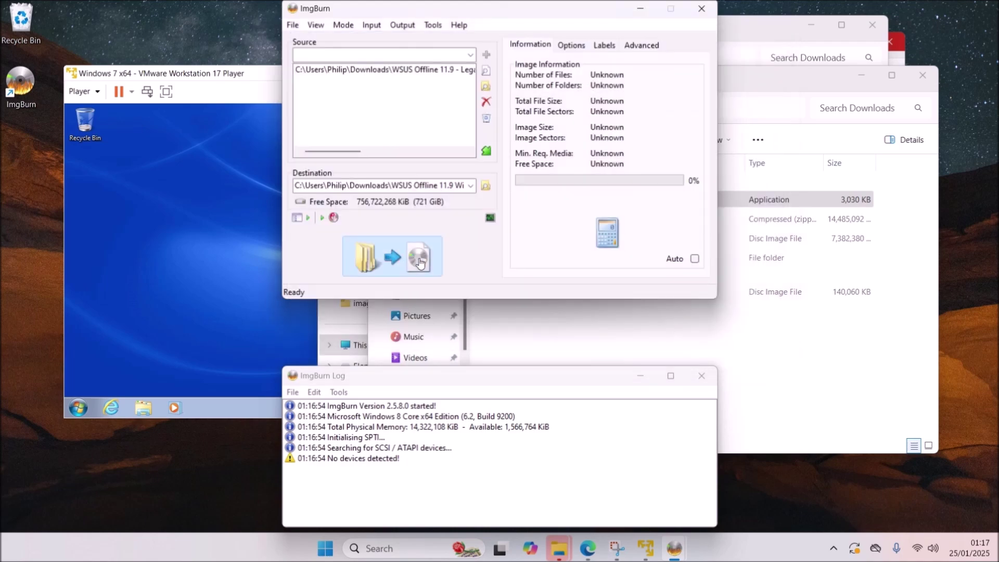
Step: Build the ISO image with just the selected folder's contents, using the suggested volume label
left_click(421, 263)
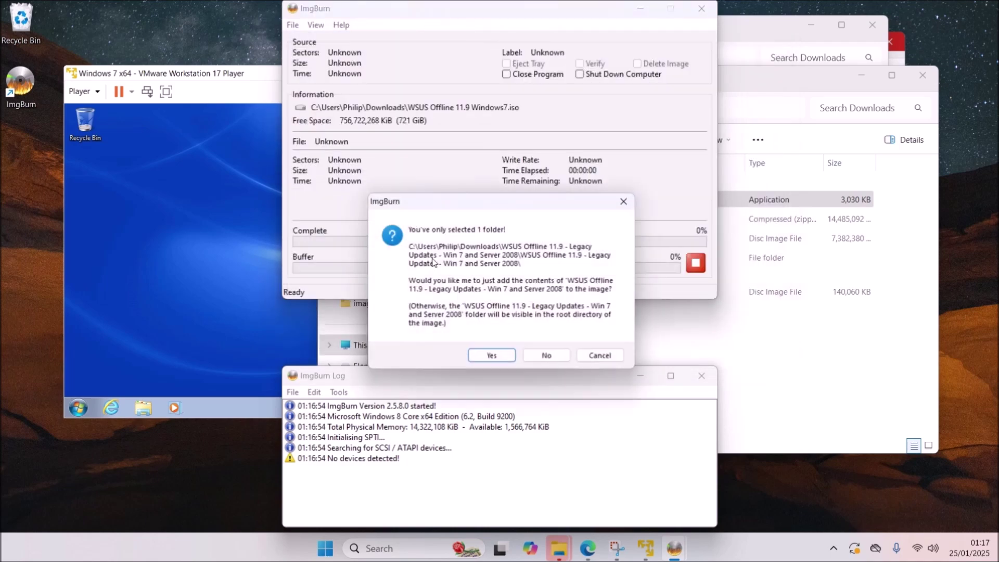
left_click(508, 354)
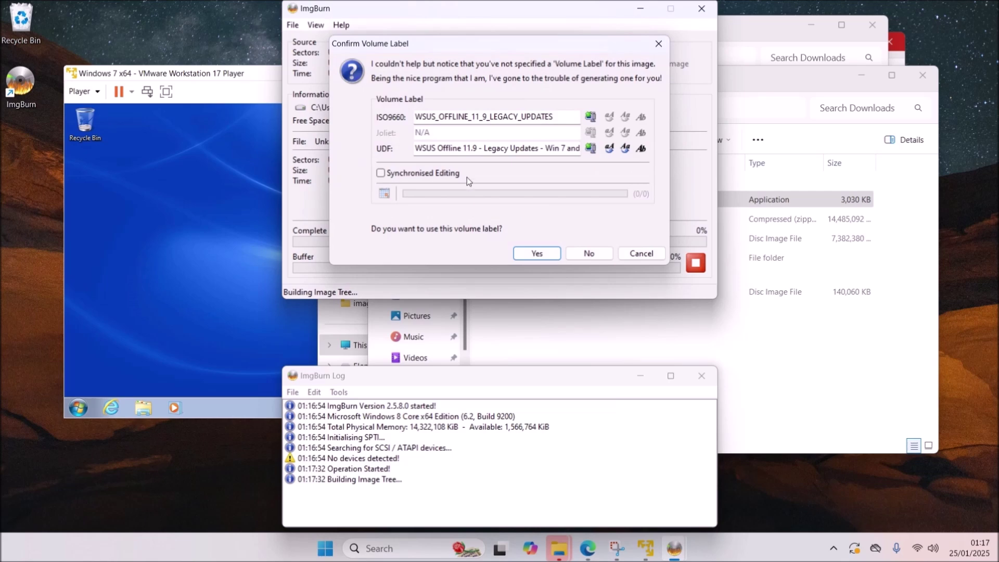
left_click(537, 254)
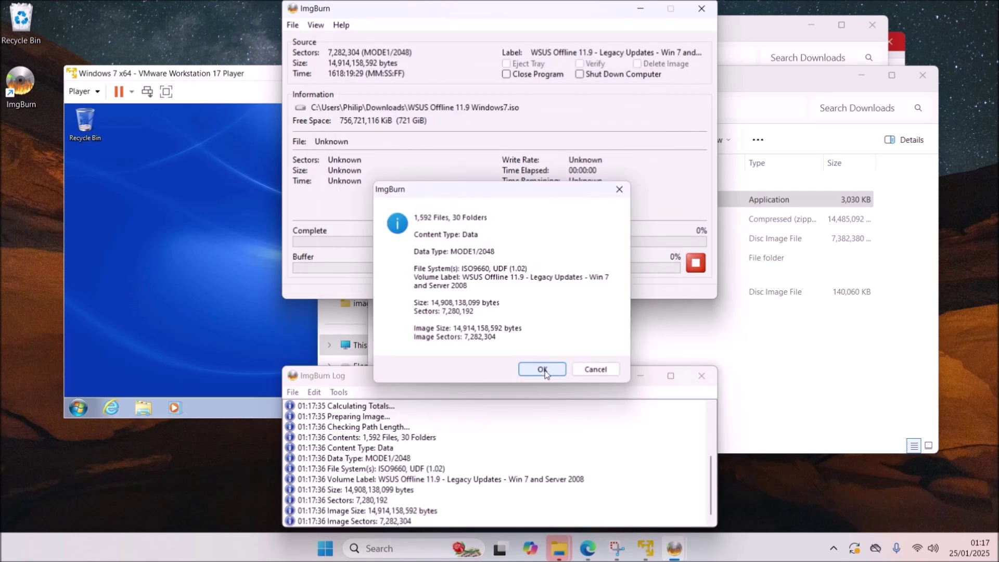
left_click(543, 370)
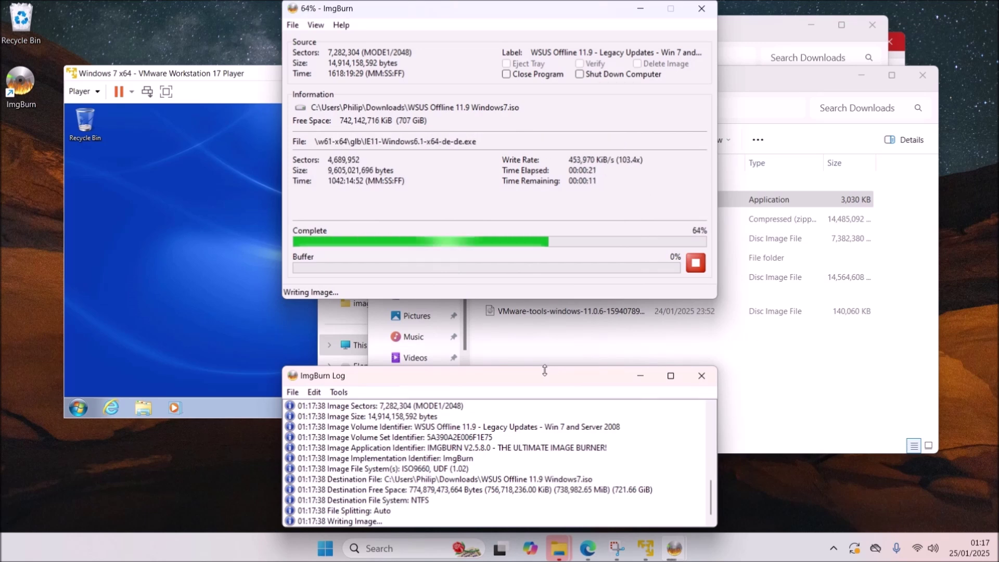
left_click(557, 316)
Step: Switch to the Windows 7 x64 virtual machine in VMware Player and set its CD/DVD drive to use WSUS Offline 11.9 Windows7.iso
left_click(133, 255)
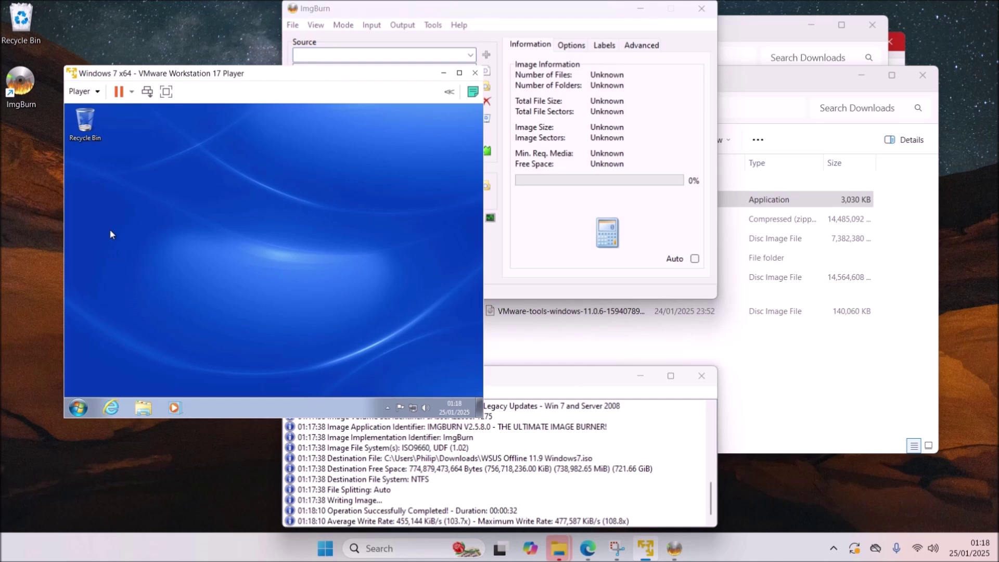
left_click(79, 91)
mouse_move(189, 147)
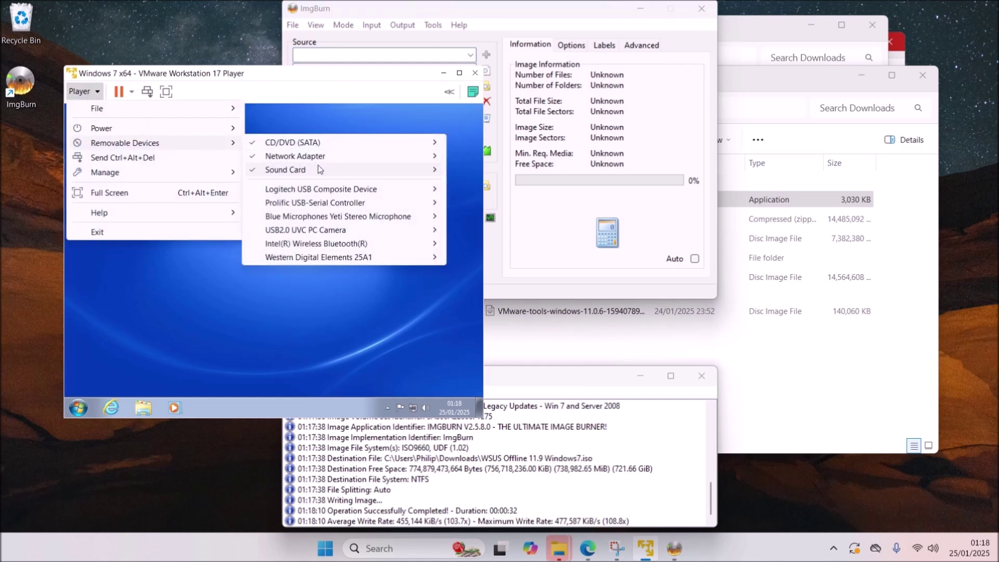
mouse_move(342, 144)
left_click(466, 162)
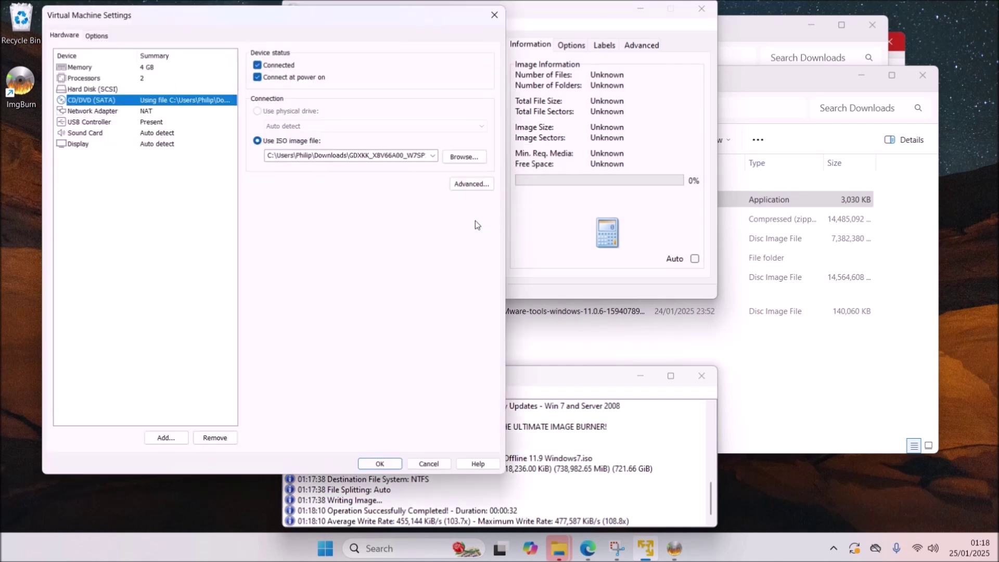
left_click(475, 156)
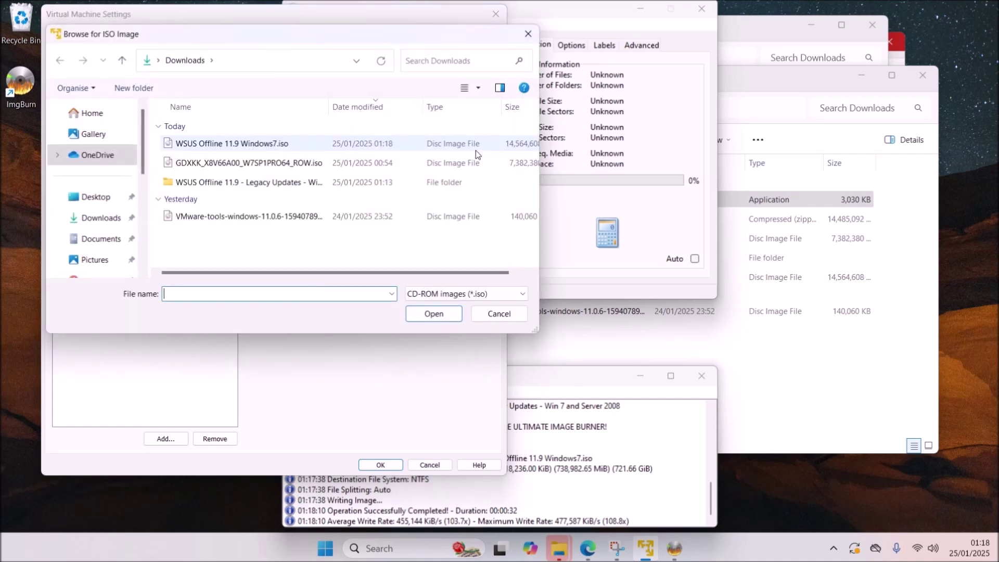
double_click(298, 143)
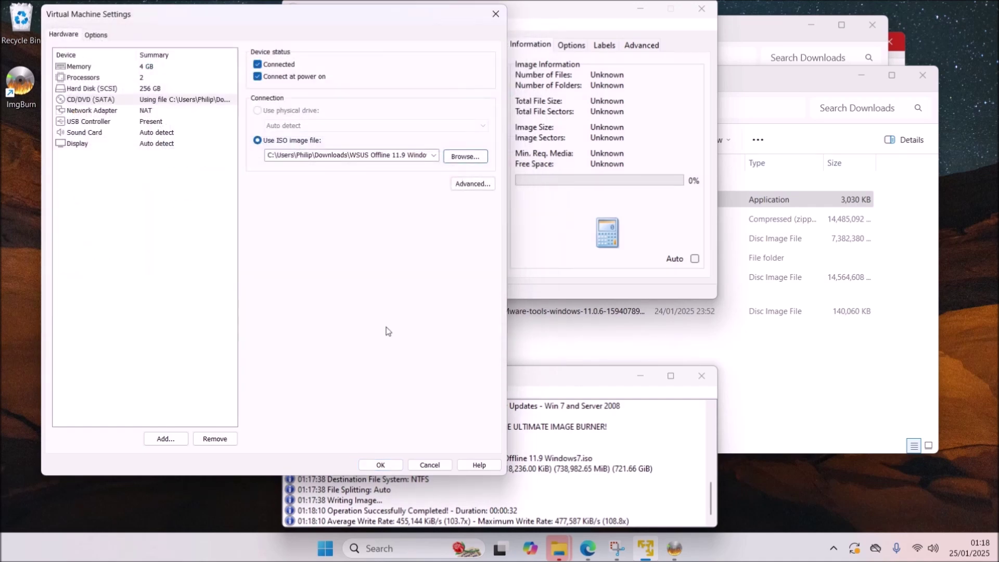
left_click(380, 464)
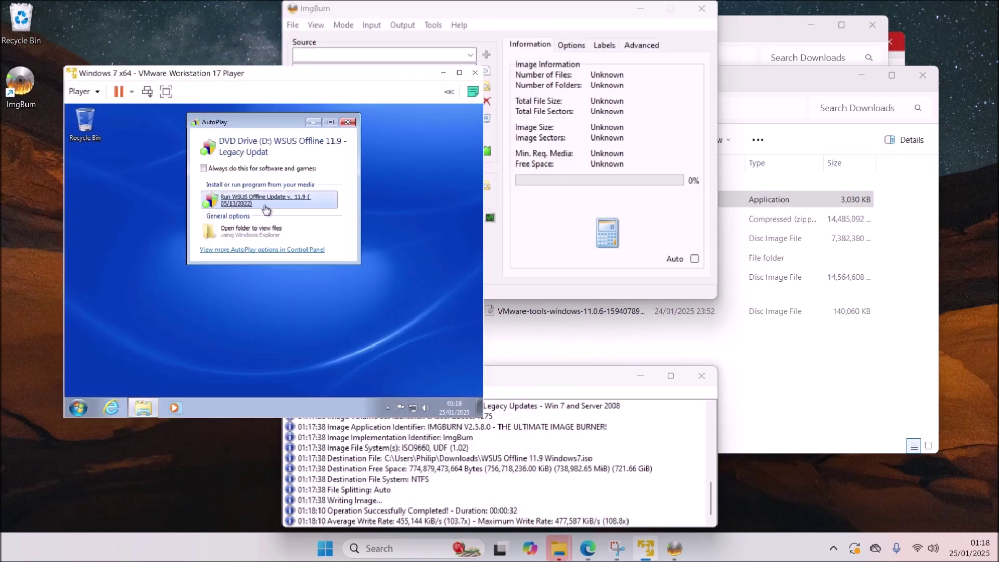
Step: Run WSUS Offline Update from the DVD and start updating with .NET Framework 4.8, Management Framework 5.1, Remote Desktop Client, and Automatic reboot and recall enabled
left_click(267, 200)
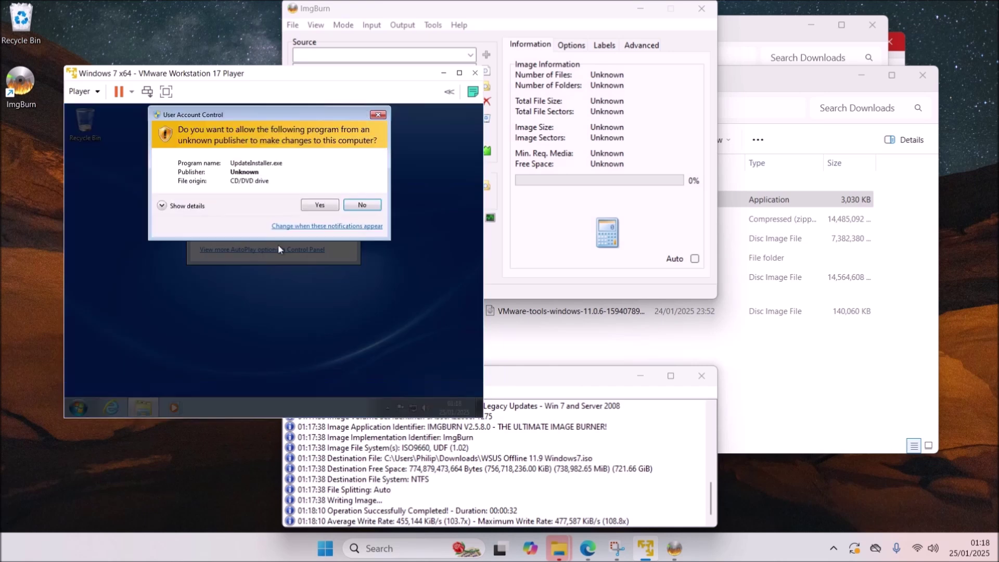
left_click(321, 205)
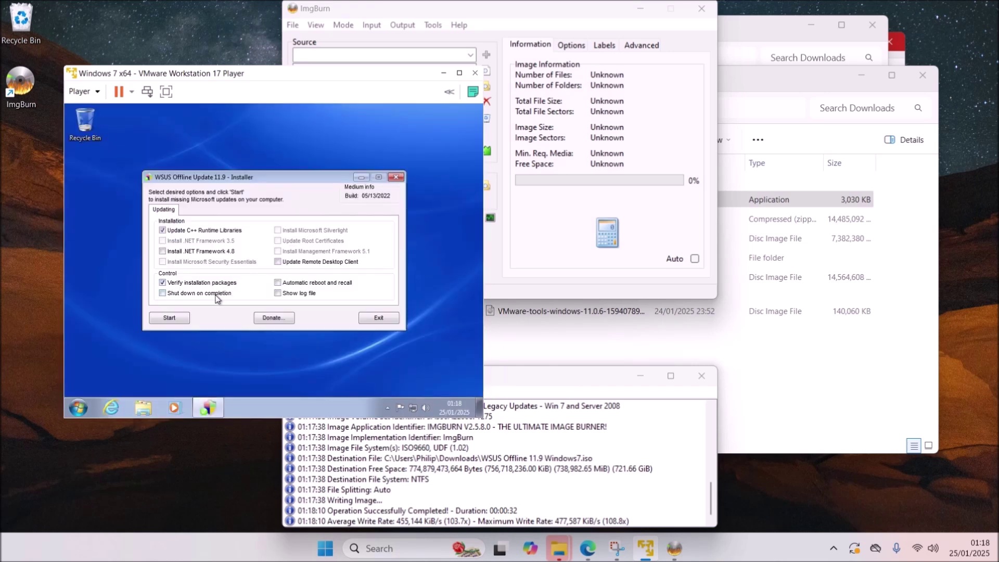
left_click(237, 252)
left_click(291, 265)
left_click(281, 283)
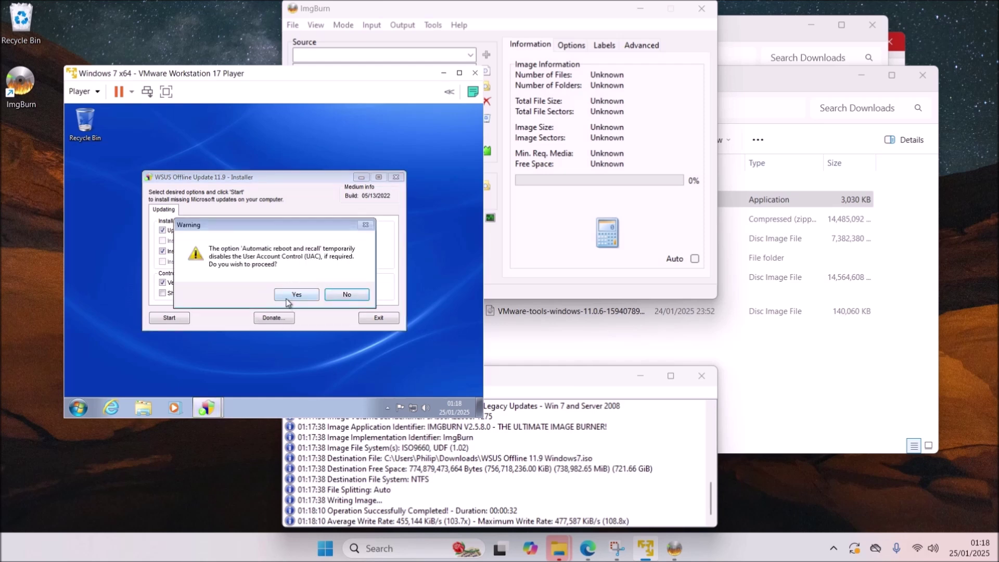
left_click(297, 296)
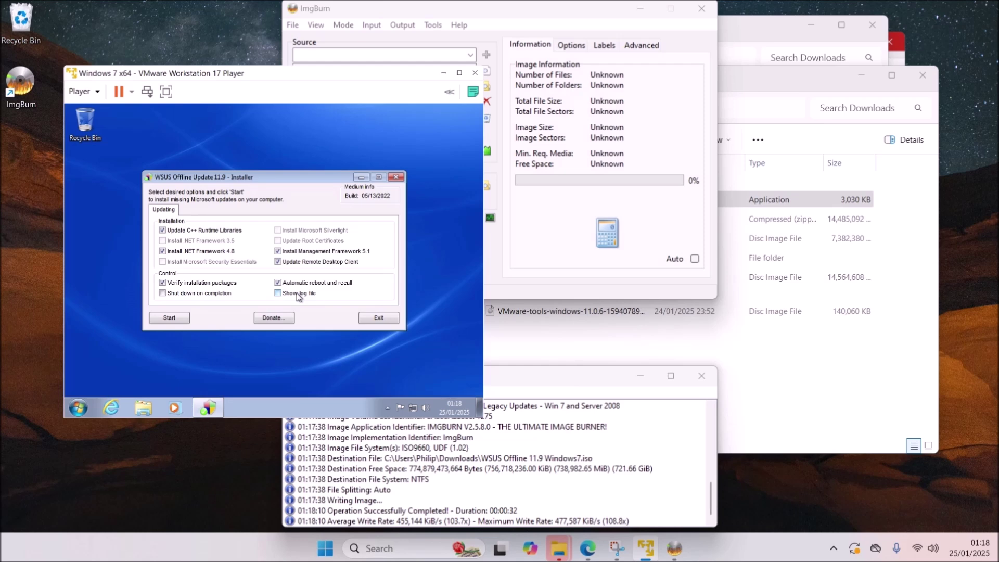
left_click(182, 317)
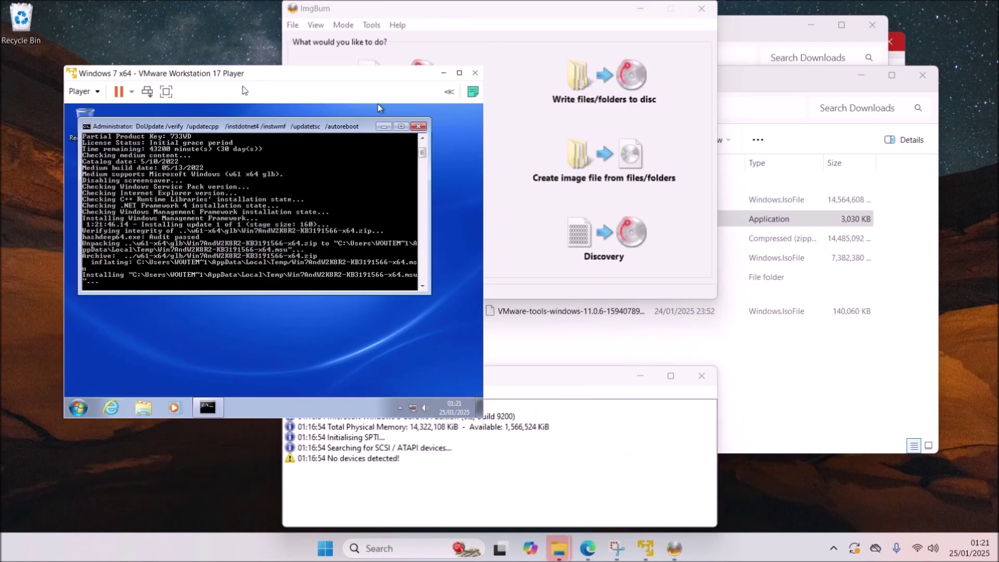
Step: Move the host's Downloads window beside the virtual machine window
left_click_drag(706, 81, 828, 80)
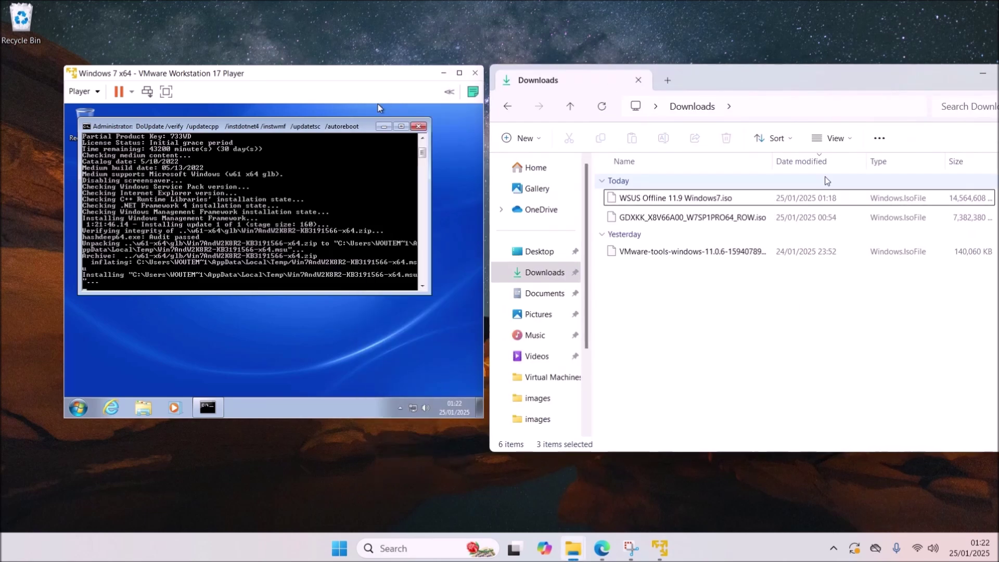
Step: Open the list of installed programs in the virtual machine's Control Panel
left_click(380, 107)
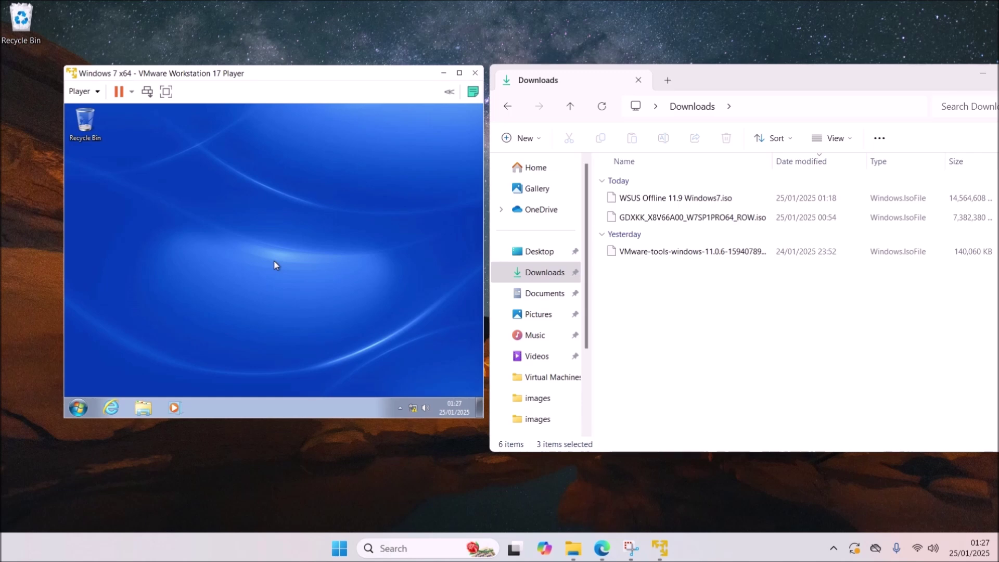
left_click(167, 334)
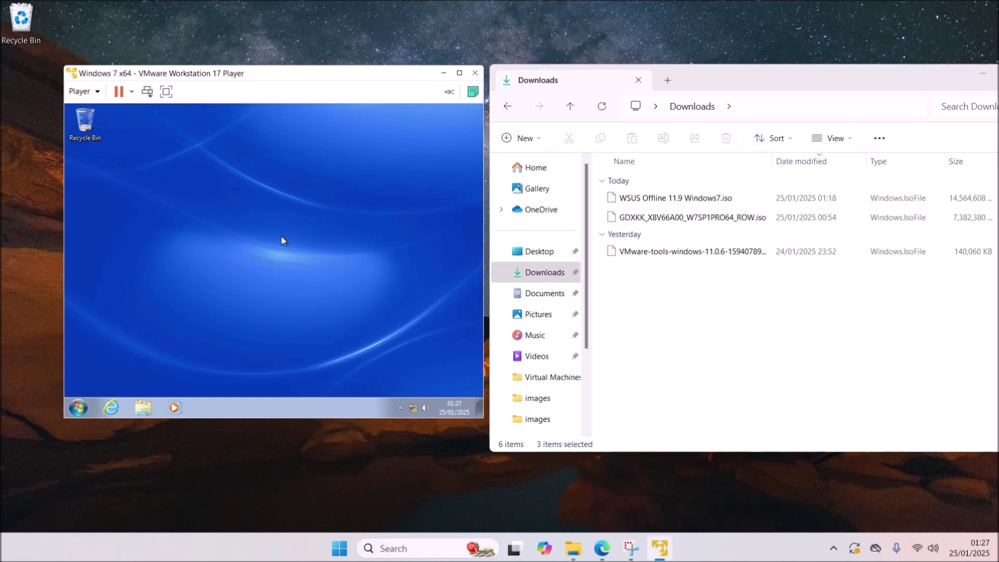
left_click(75, 409)
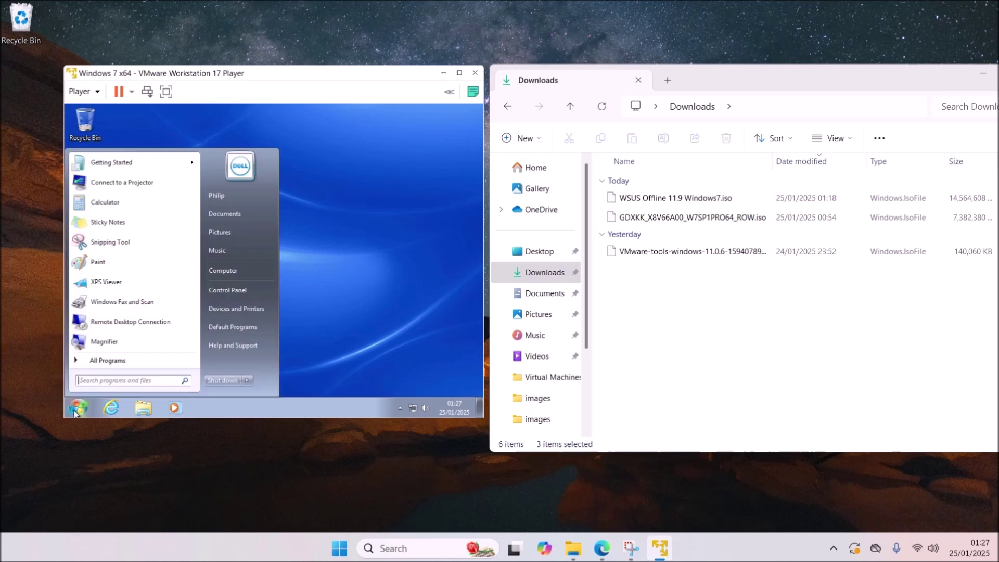
left_click(250, 301)
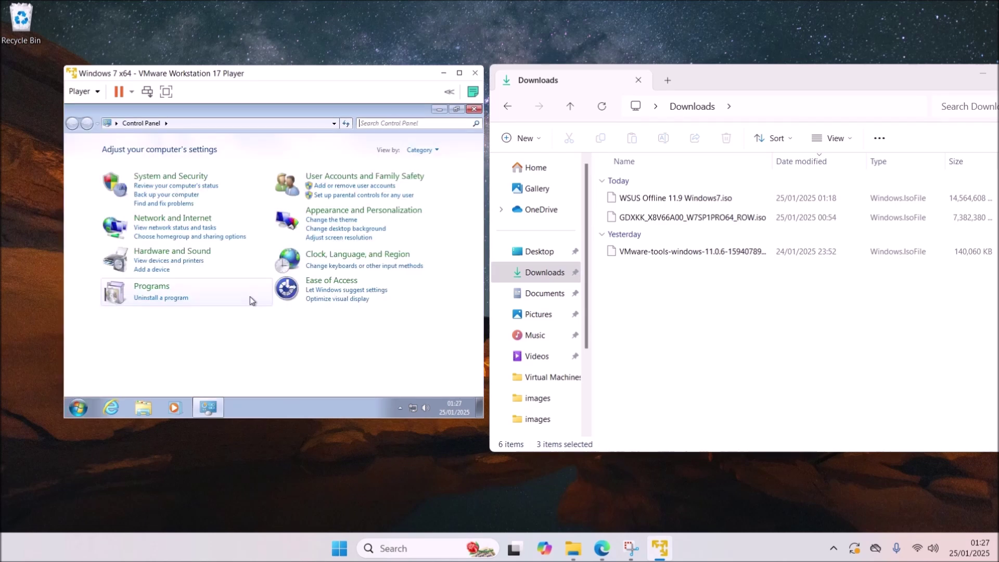
left_click(163, 286)
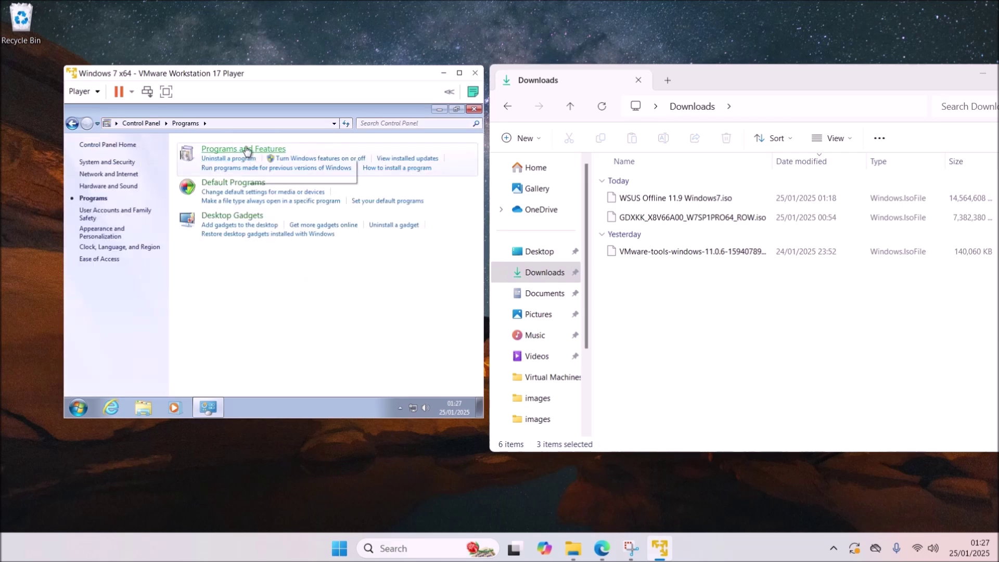
left_click(250, 152)
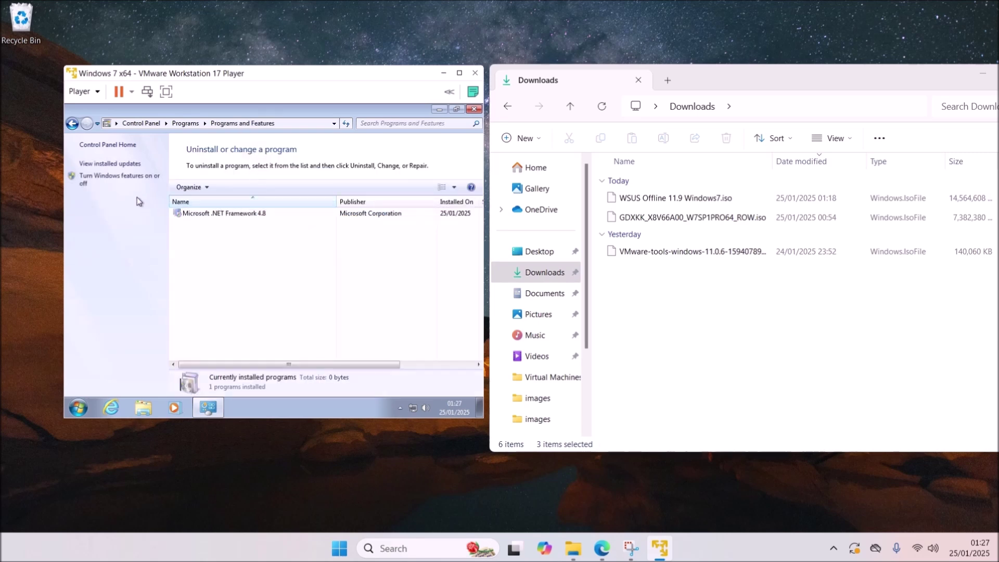
Step: Look through the full list of installed Windows updates and close the Control Panel window
left_click(125, 164)
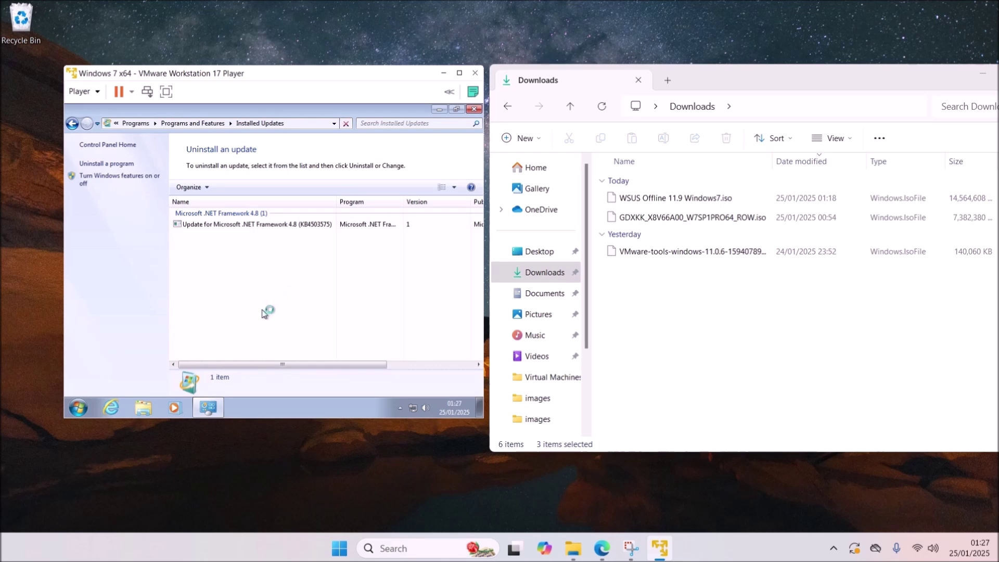
scroll(281, 313, "down", 3)
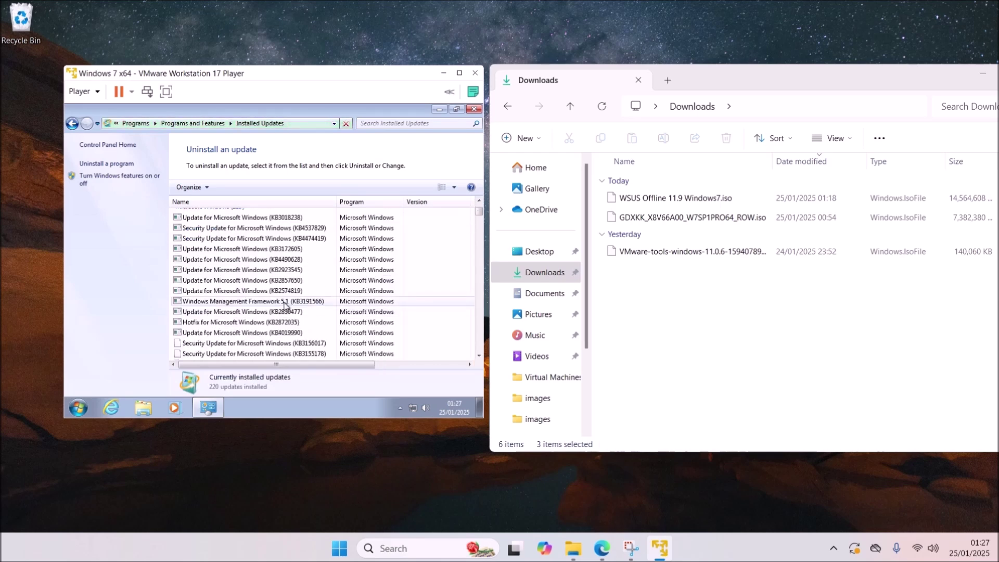
scroll(290, 316, "down", 15)
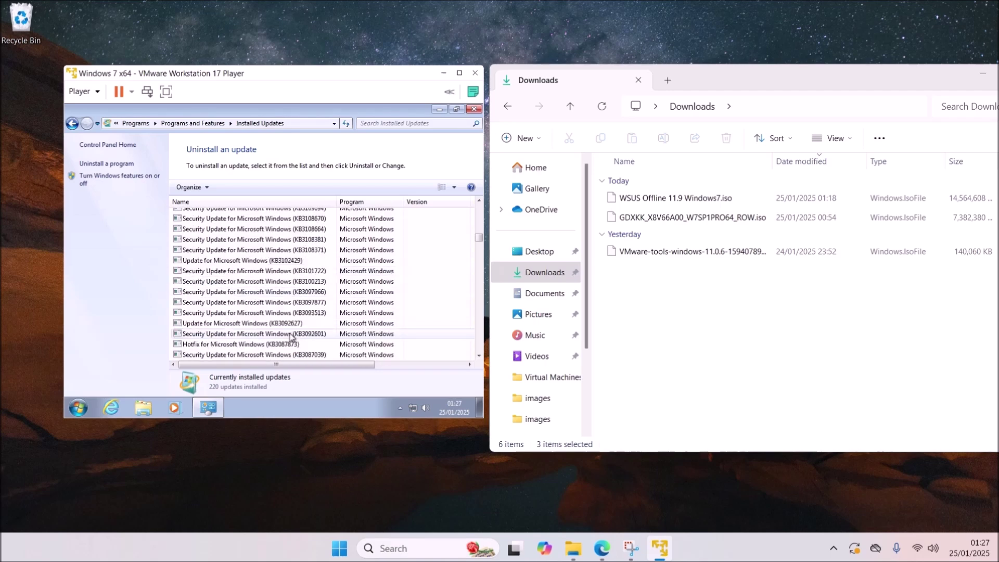
scroll(290, 338, "down", 20)
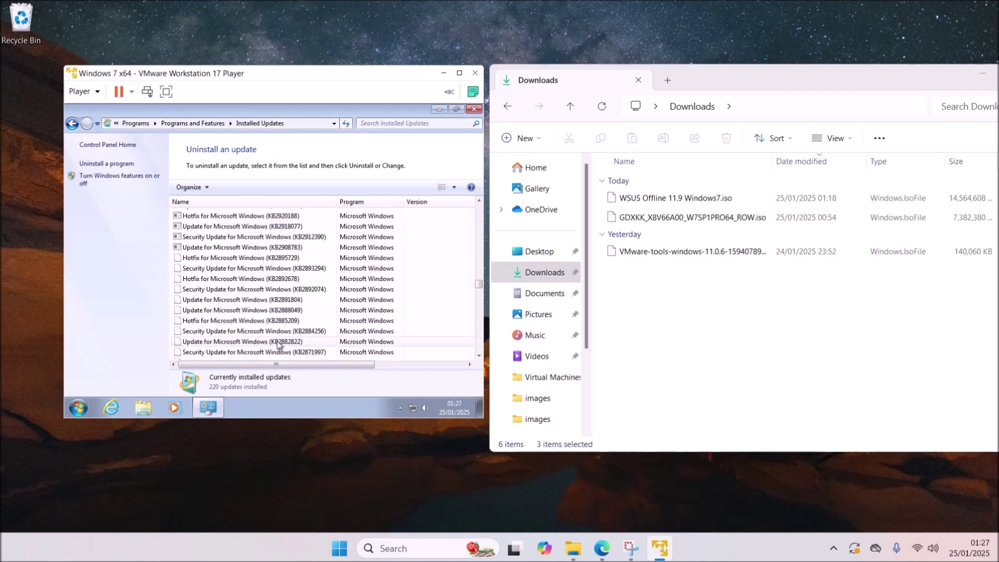
scroll(284, 341, "down", 20)
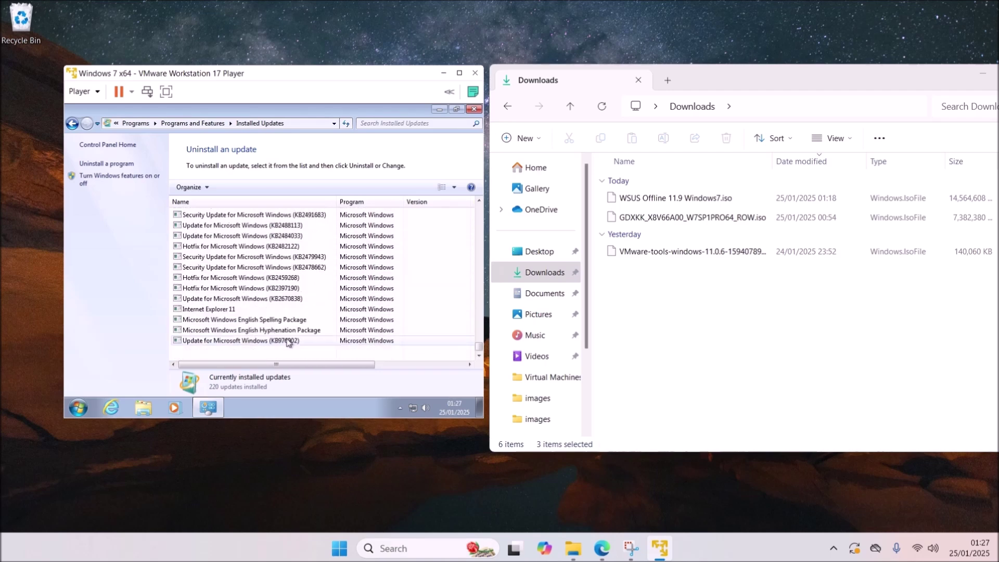
left_click_drag(479, 346, 480, 208)
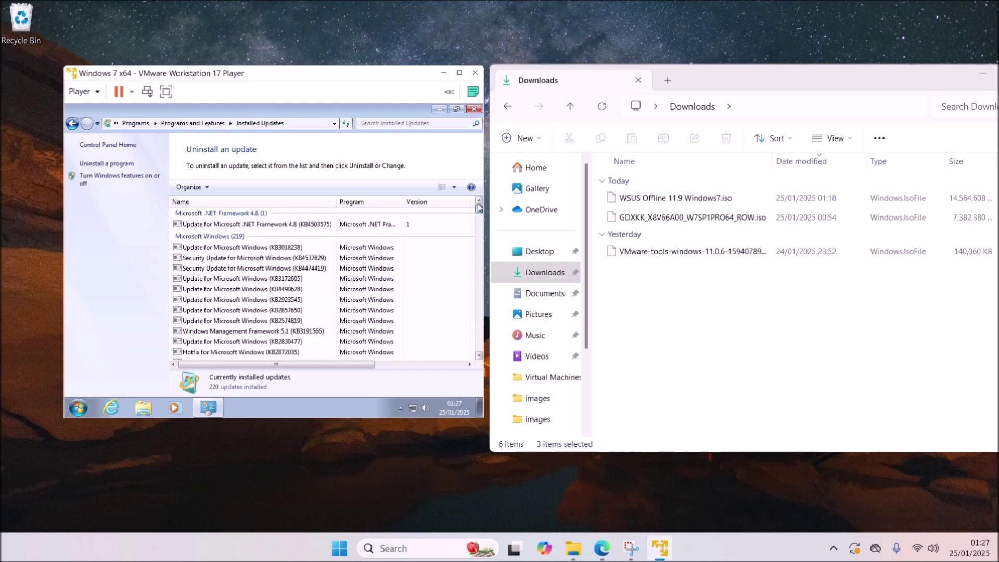
left_click(474, 109)
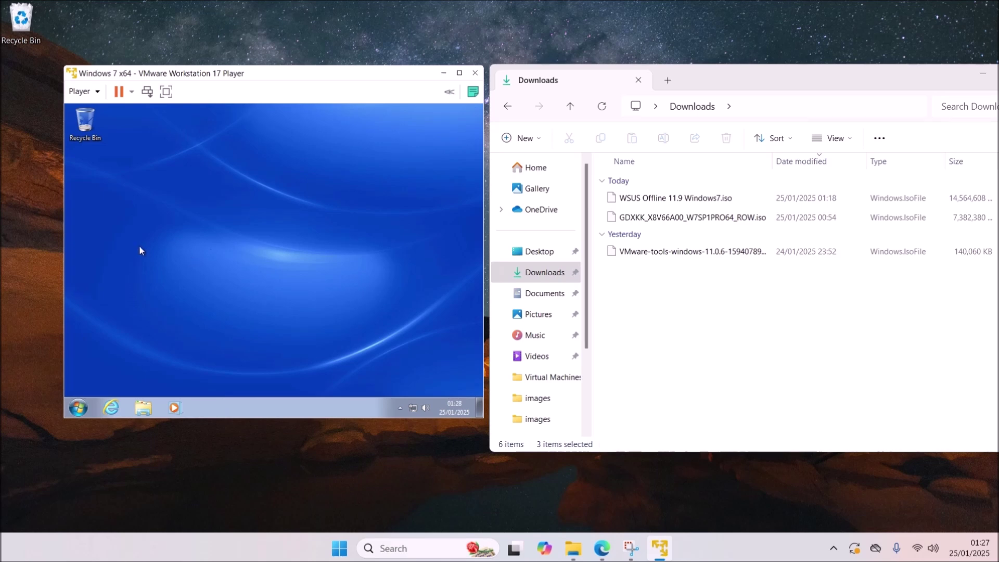
Step: Set the virtual machine's CD/DVD drive to use VMware-tools-windows-11.0.6-15940789.iso
left_click(81, 91)
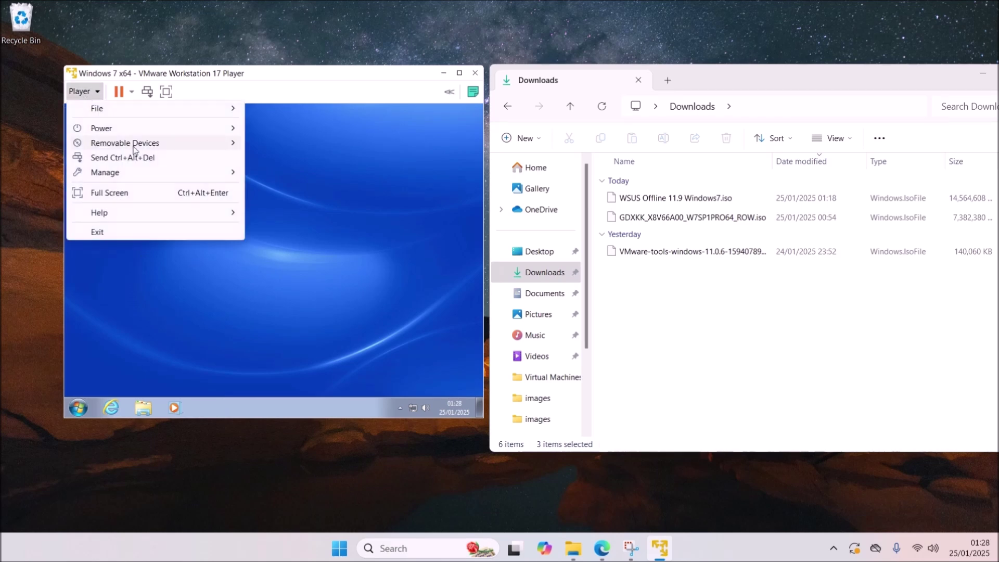
mouse_move(134, 150)
mouse_move(411, 143)
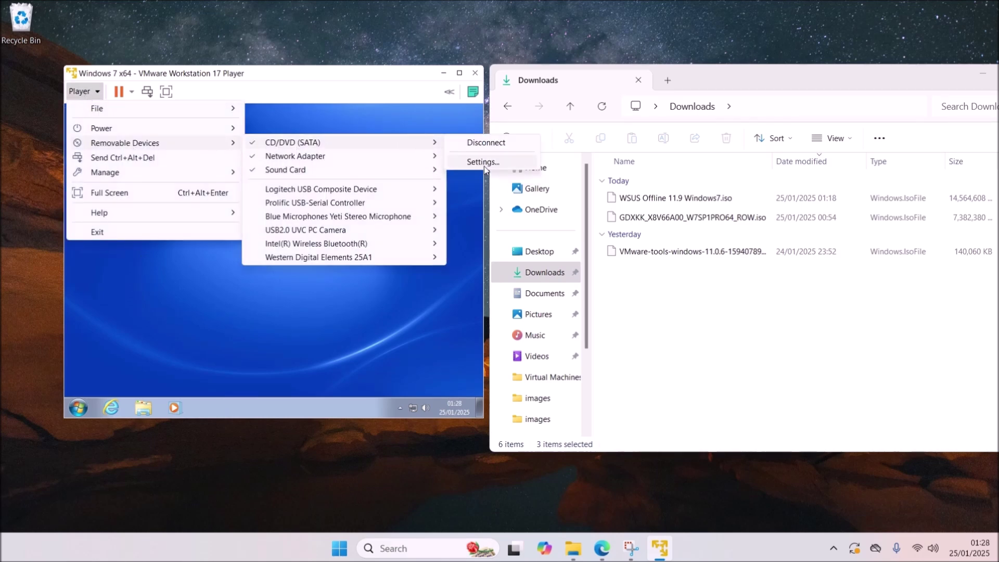
left_click(483, 162)
left_click(454, 157)
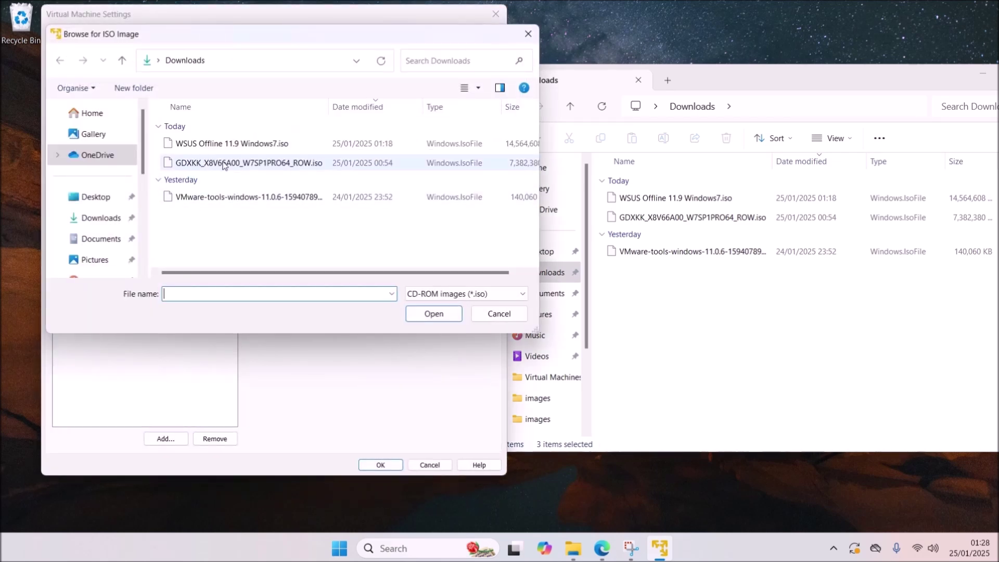
double_click(205, 198)
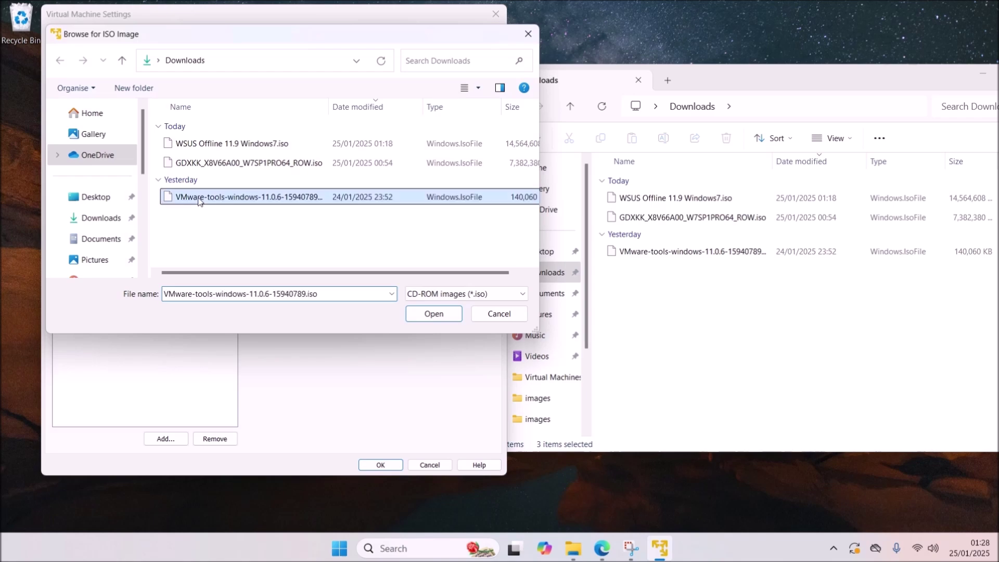
left_click(380, 465)
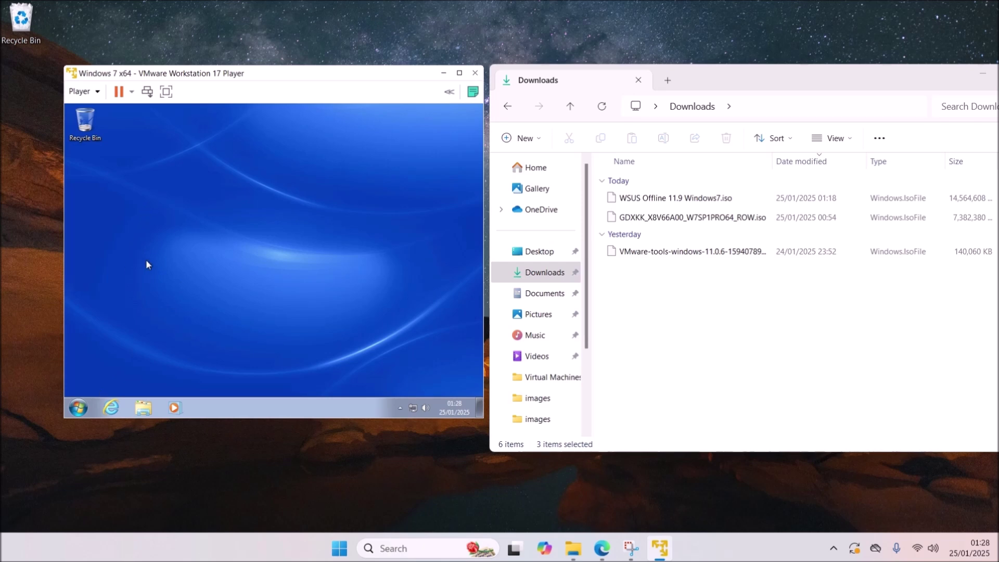
Step: Run the VMware Tools installer from the virtual machine's DVD drive and minimise the Explorer window
left_click(143, 408)
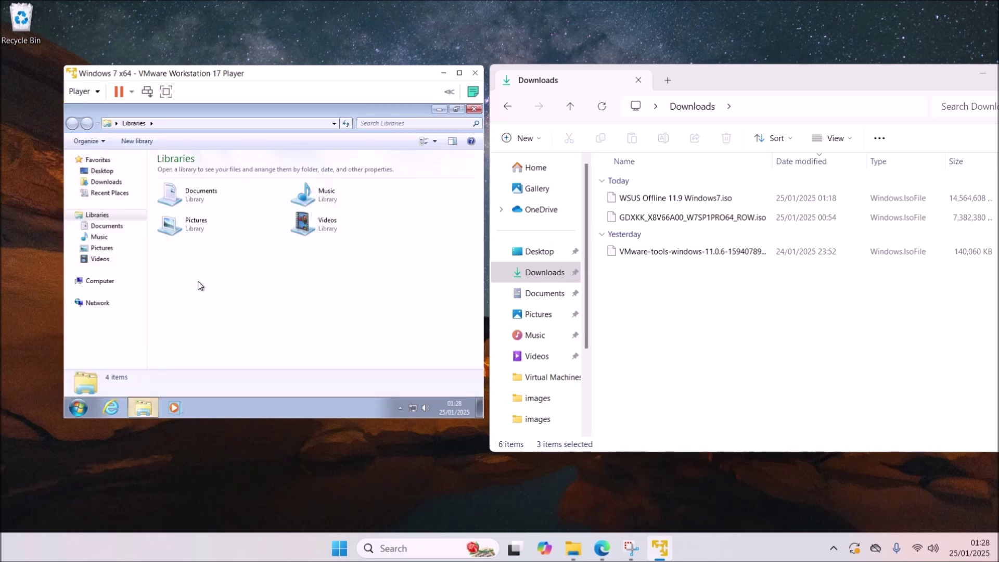
left_click(98, 281)
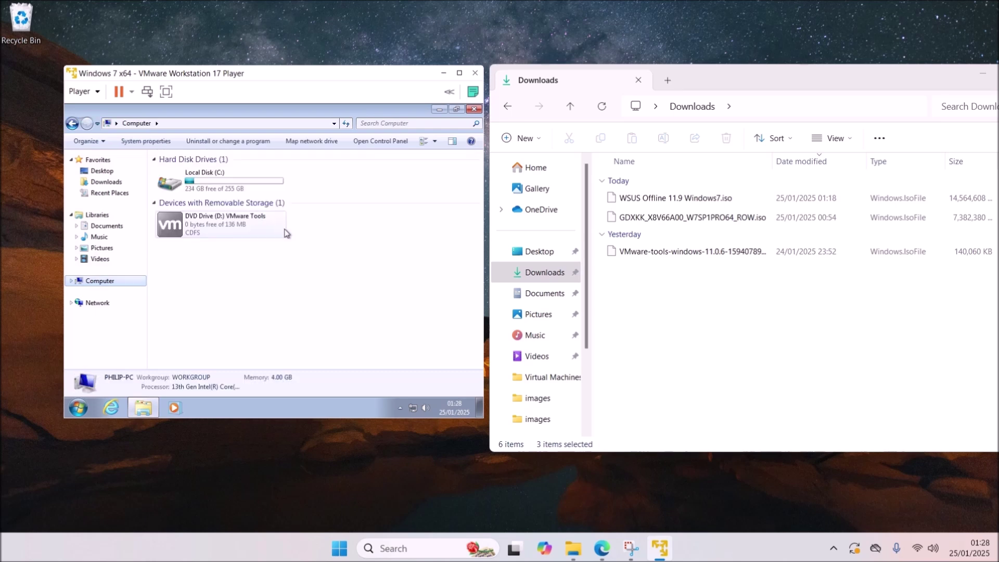
right_click(247, 236)
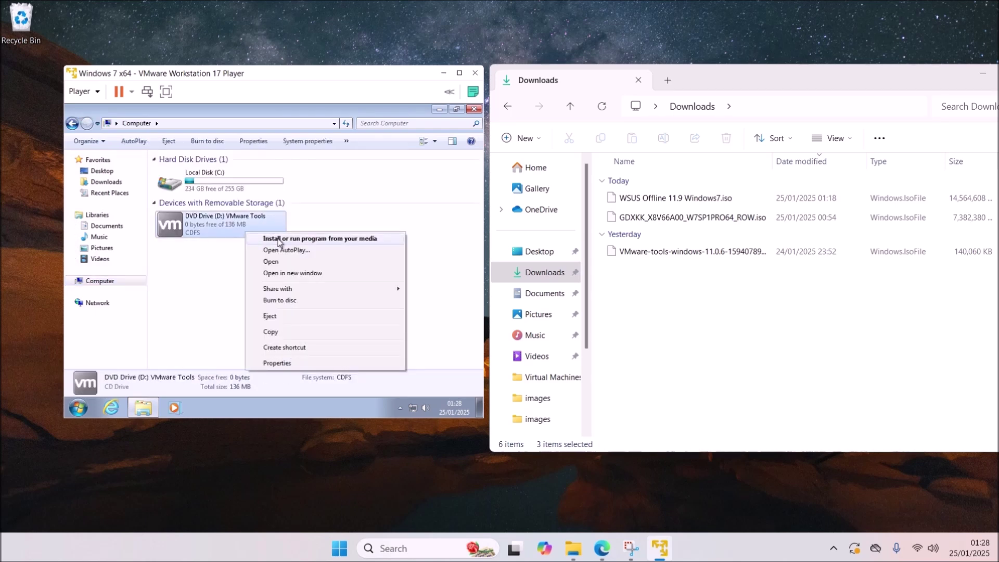
left_click(279, 239)
left_click(313, 280)
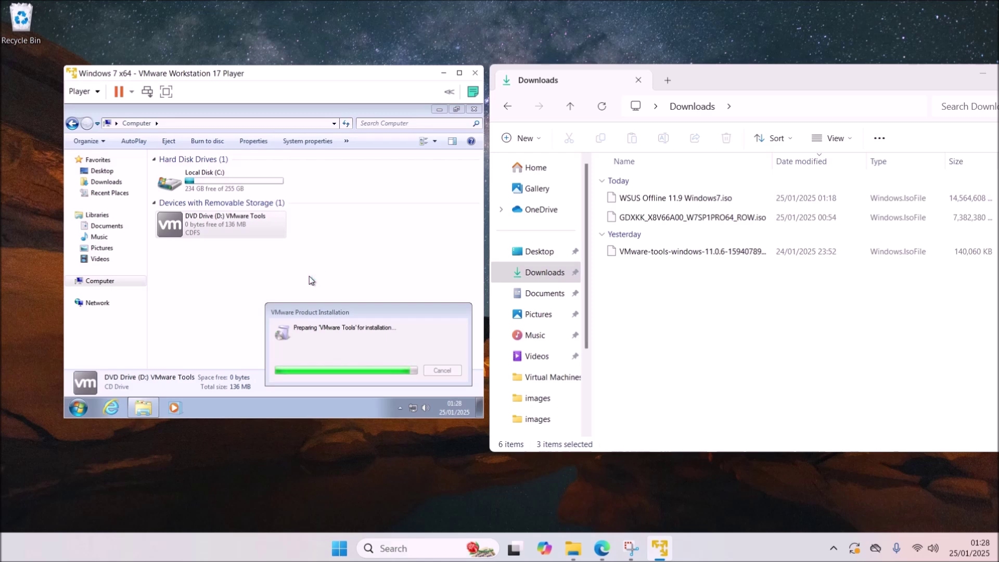
left_click(353, 109)
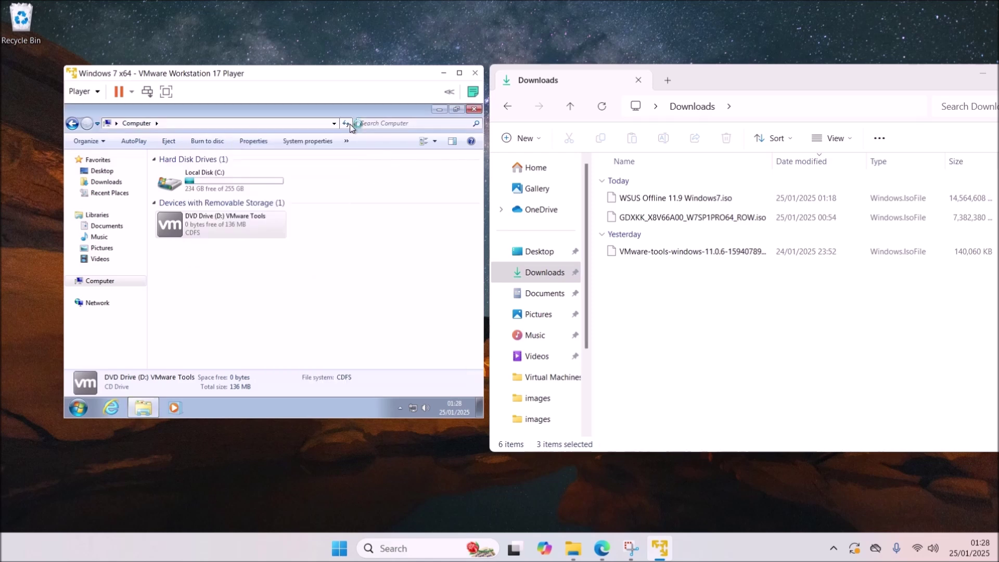
left_click(440, 110)
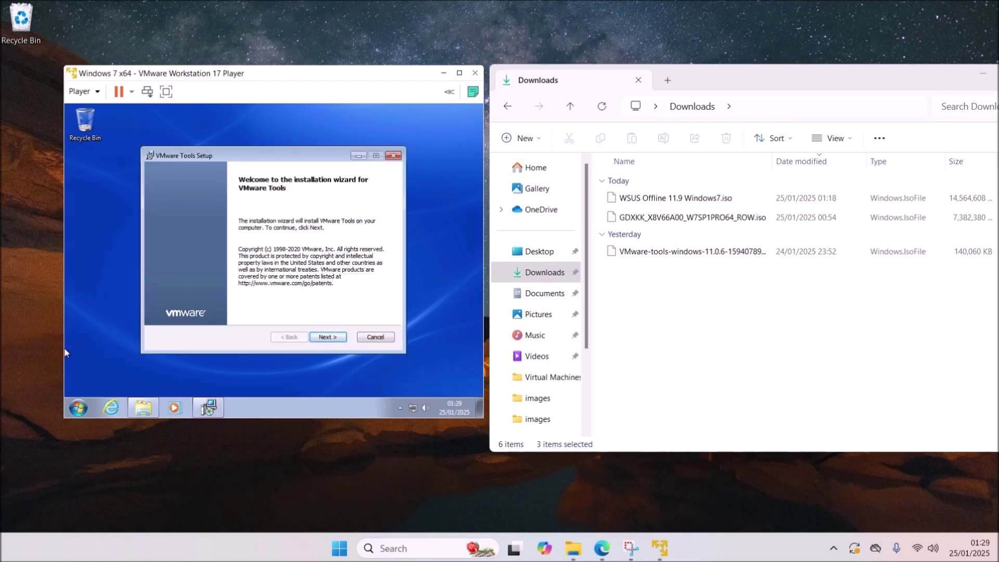
Step: Install VMware Tools with the wizard's default options and restart the virtual machine
left_click(328, 337)
left_click(329, 337)
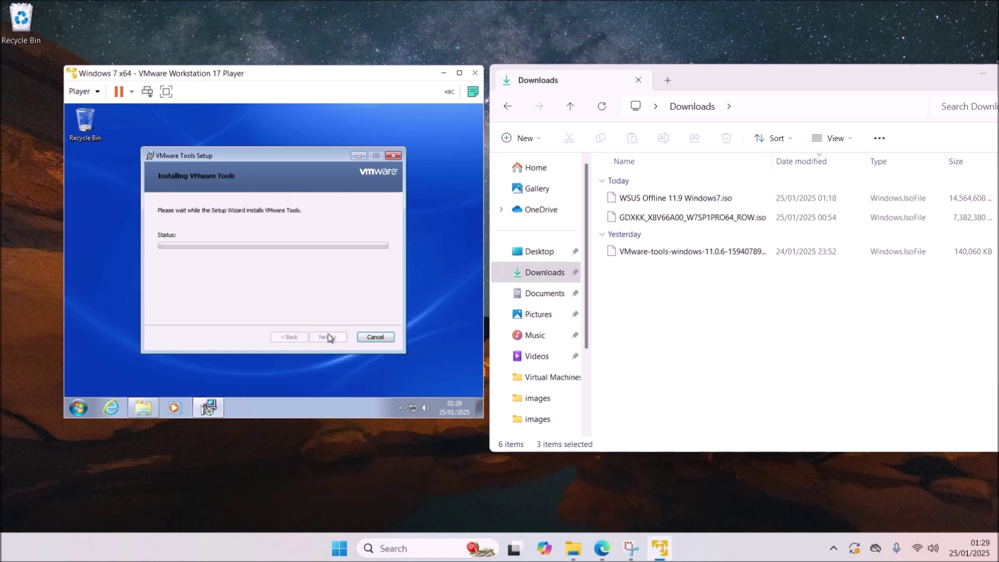
left_click(65, 295)
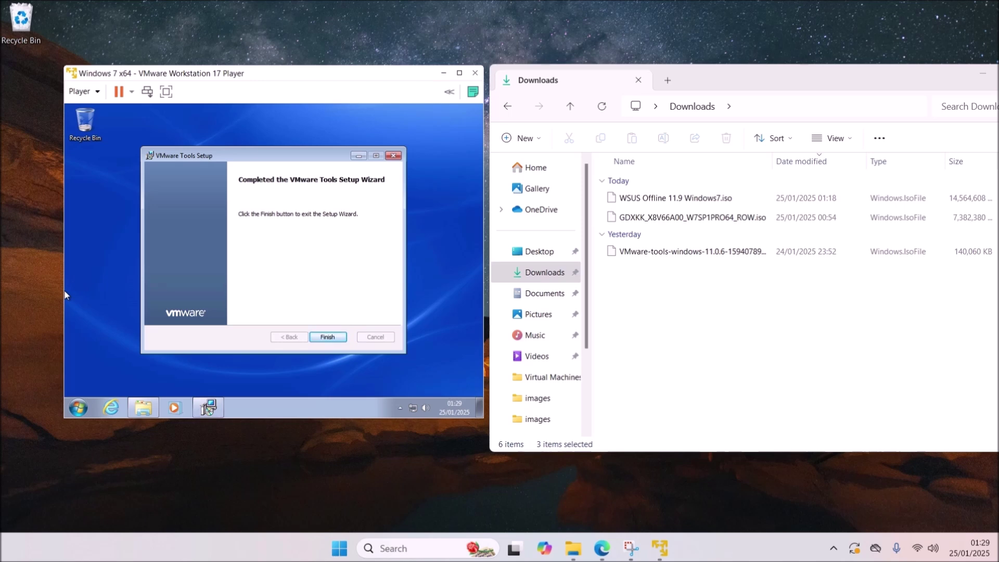
left_click(328, 337)
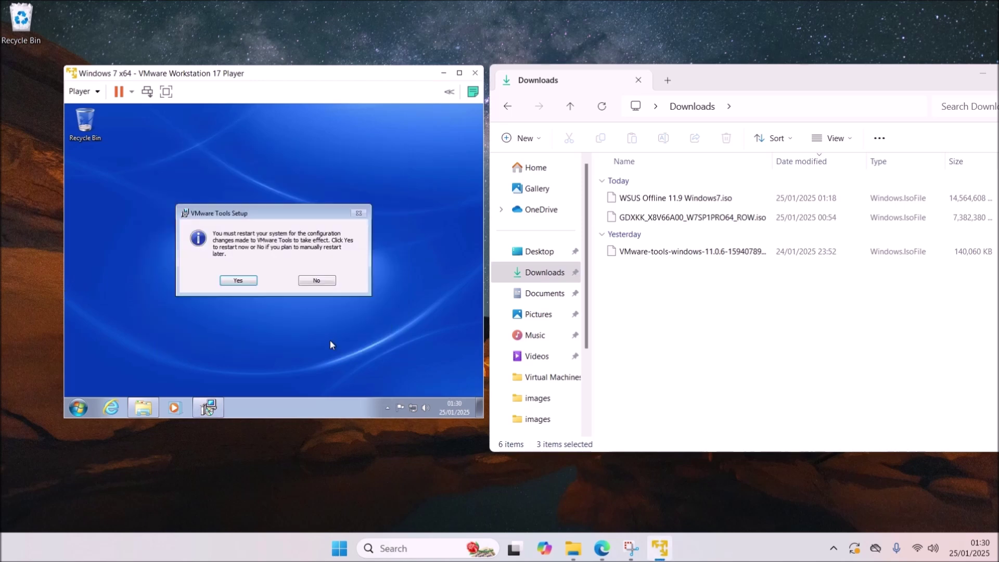
left_click(233, 282)
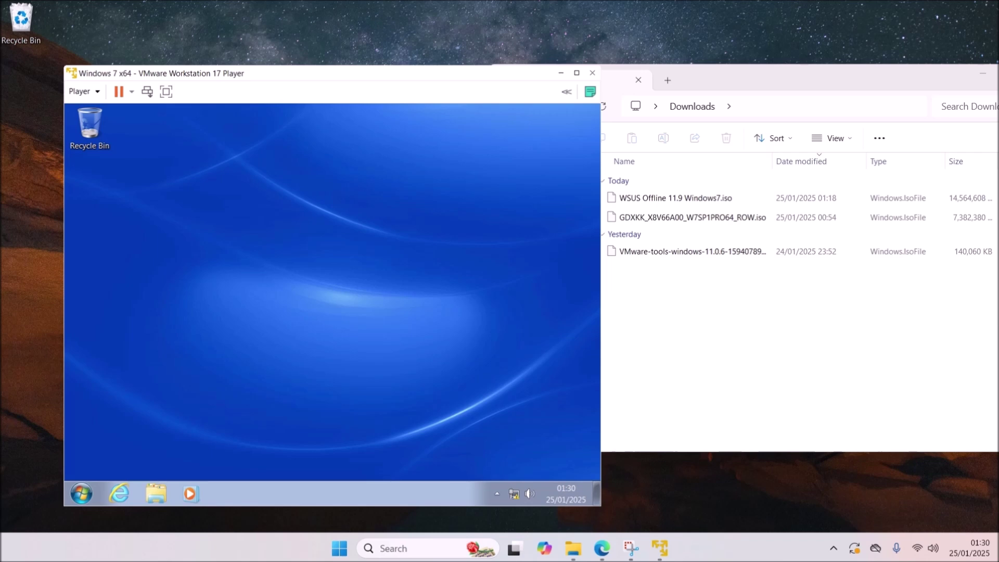
Step: Snap the virtual machine window to half of the host screen with the Downloads window beside it
left_click(323, 72)
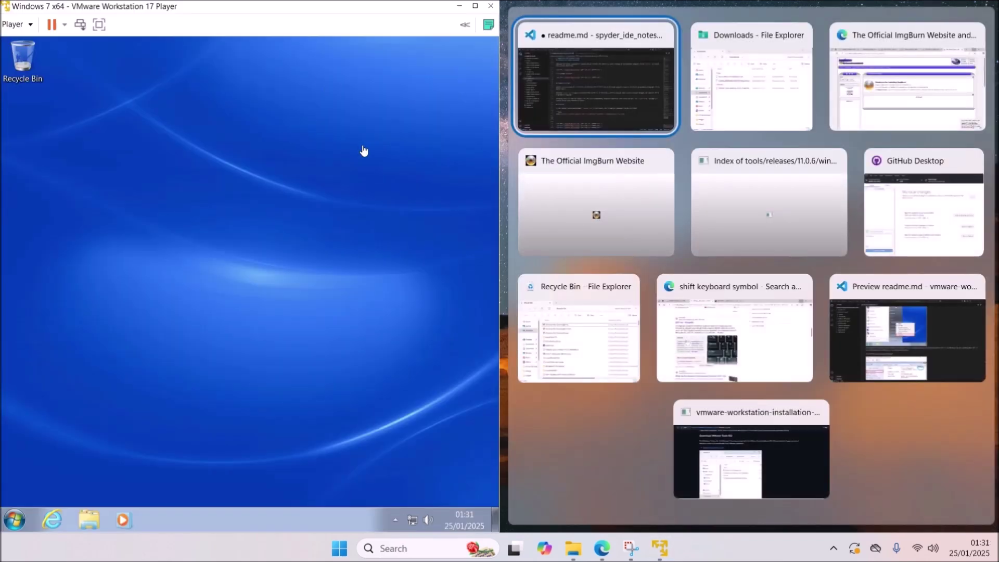
key("Right")
key("Return")
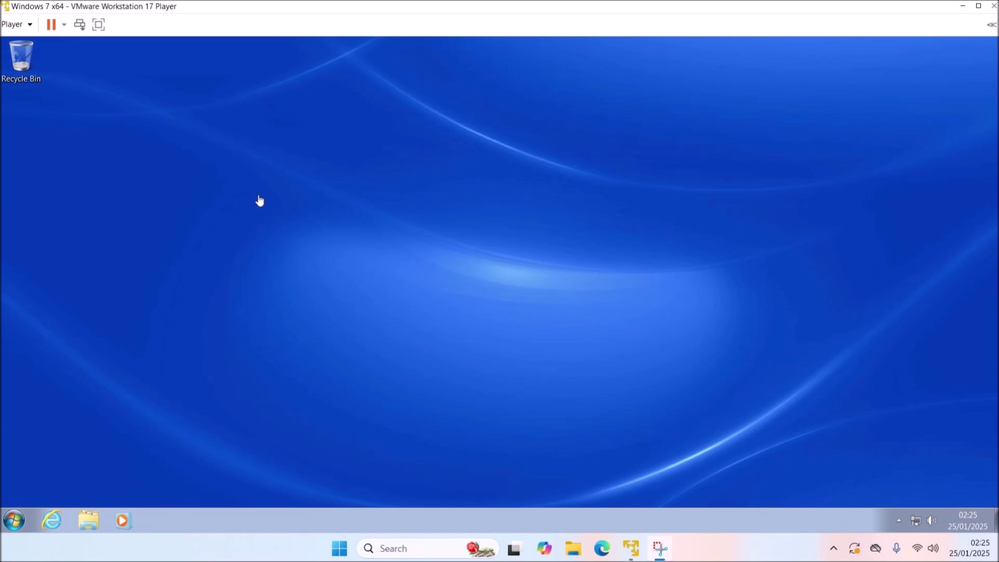
Step: Examine the virtual machine's system properties, including the Windows edition, hardware details and activation status
left_click(114, 438)
left_click(18, 515)
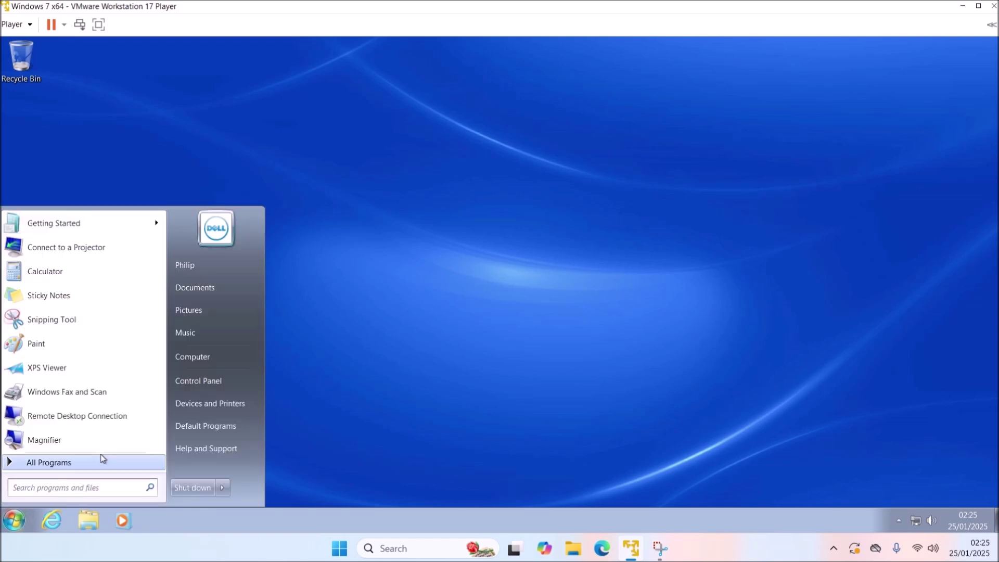
right_click(206, 357)
left_click(280, 453)
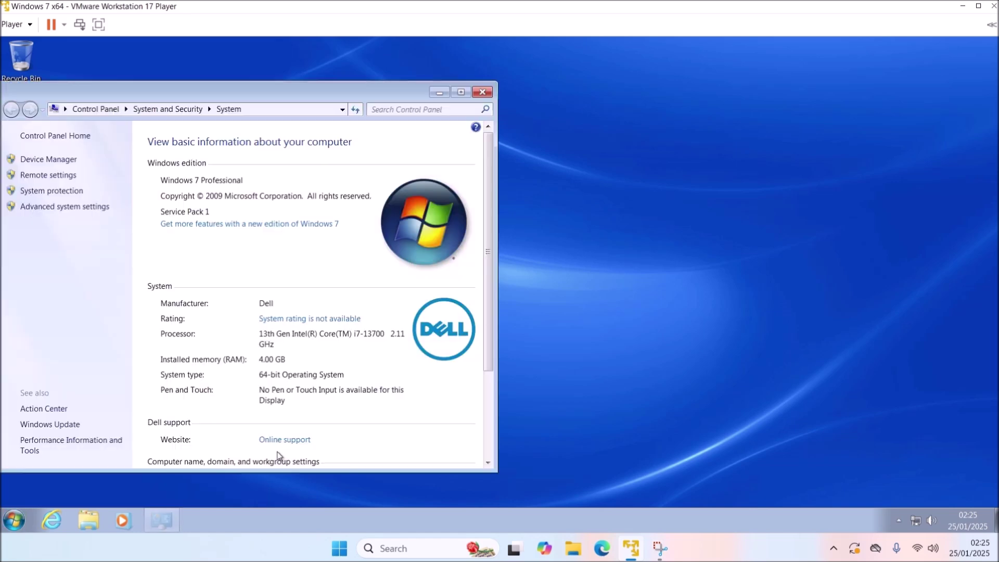
scroll(325, 364, "down", 4)
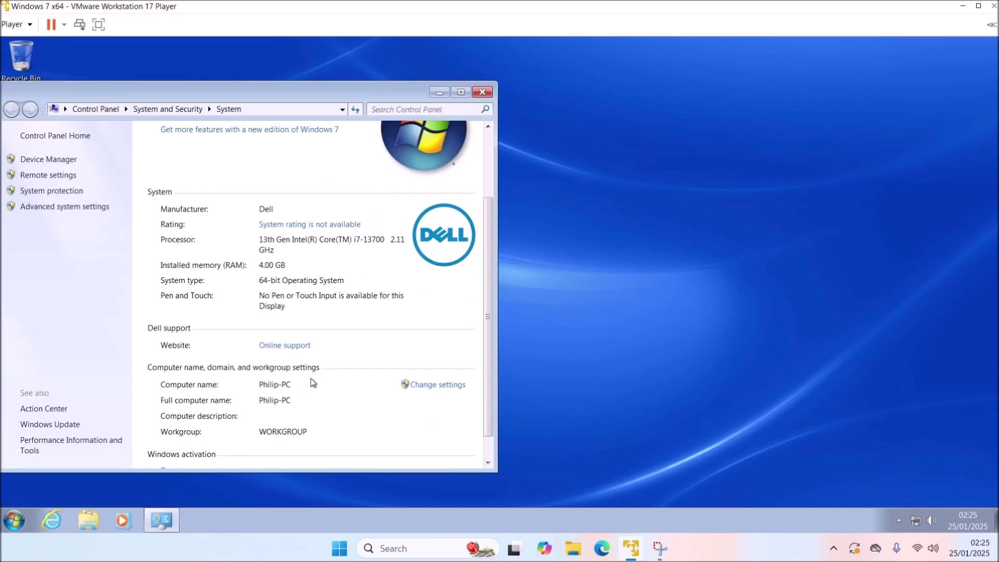
scroll(299, 398, "down", 1)
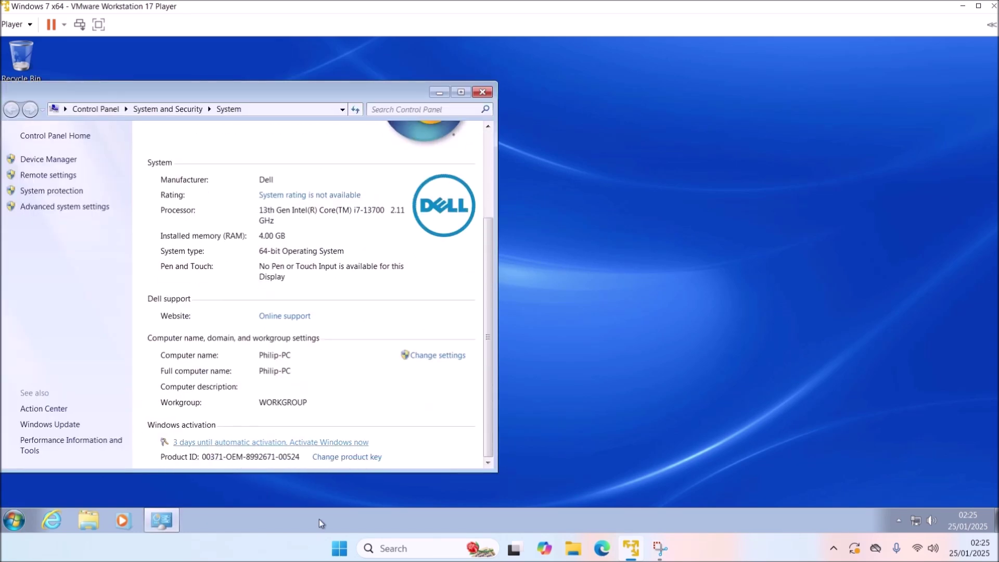
Step: Shut down the Windows 7 virtual machine from within the guest
left_click(14, 520)
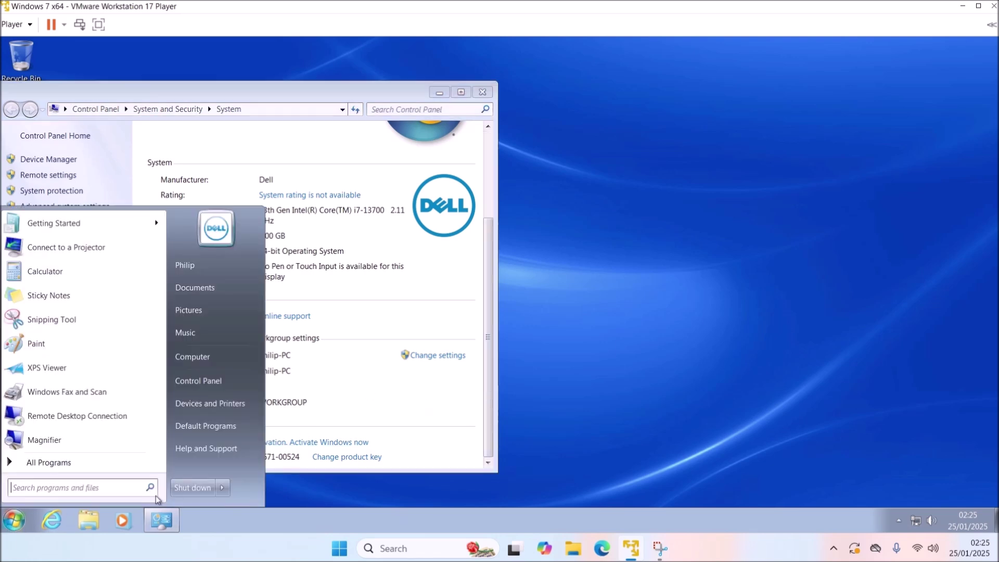
left_click(198, 484)
scroll(379, 307, "up", 1)
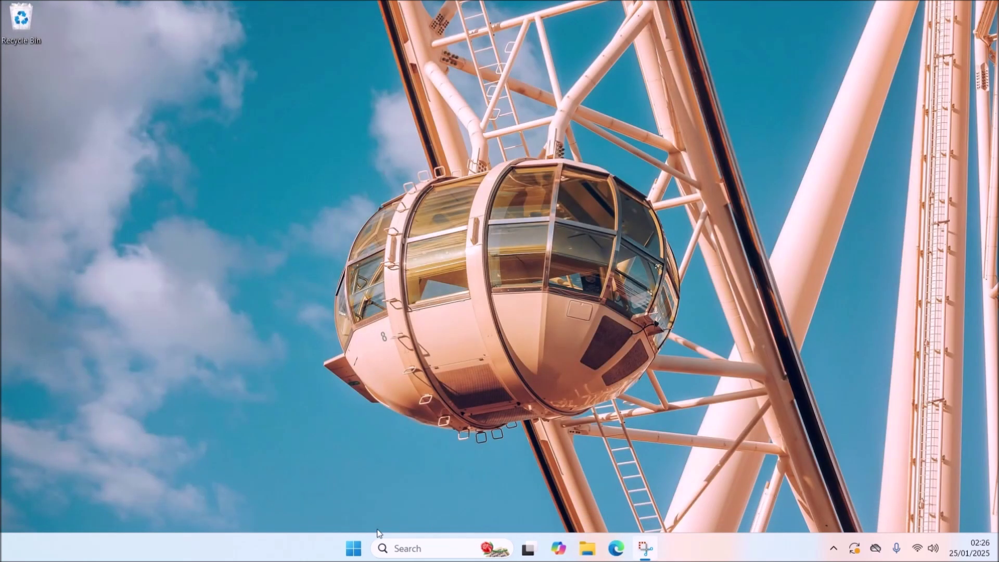
Step: Open the Windows 7 x64 folder under Documents\Virtual Machines on the host and snap its window to half of the screen
left_click(353, 548)
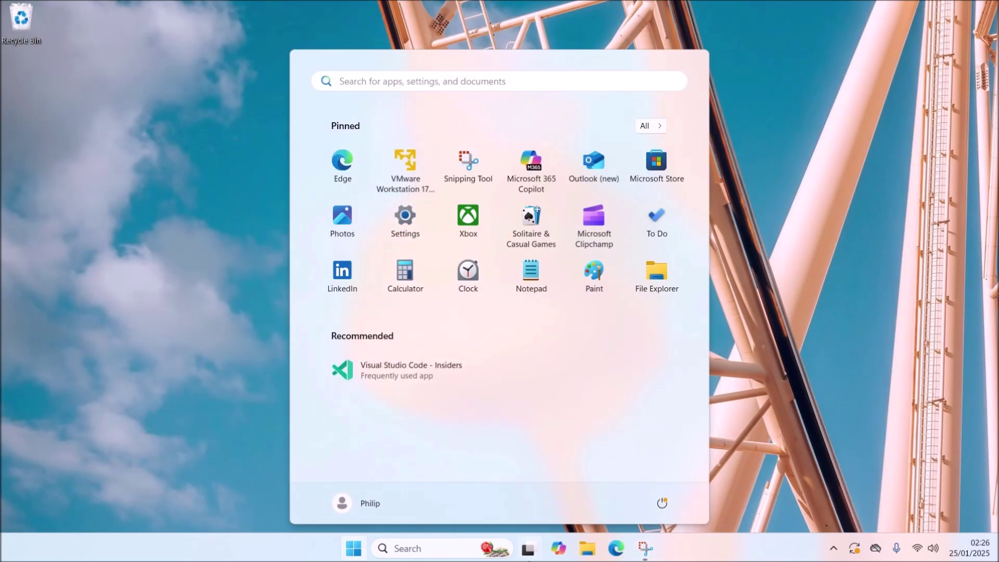
left_click(587, 548)
left_click_drag(196, 121, 482, 110)
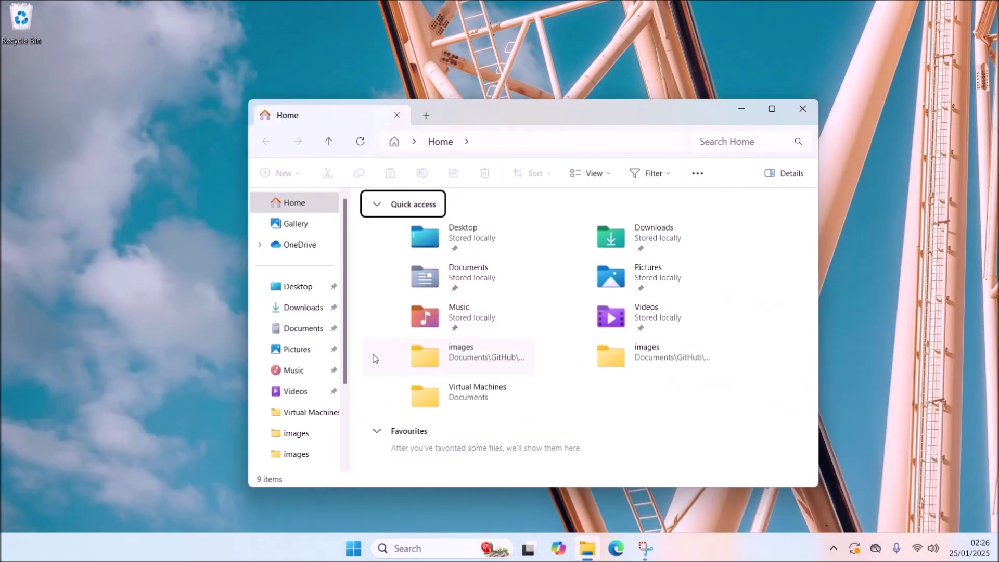
left_click(320, 348)
left_click(315, 329)
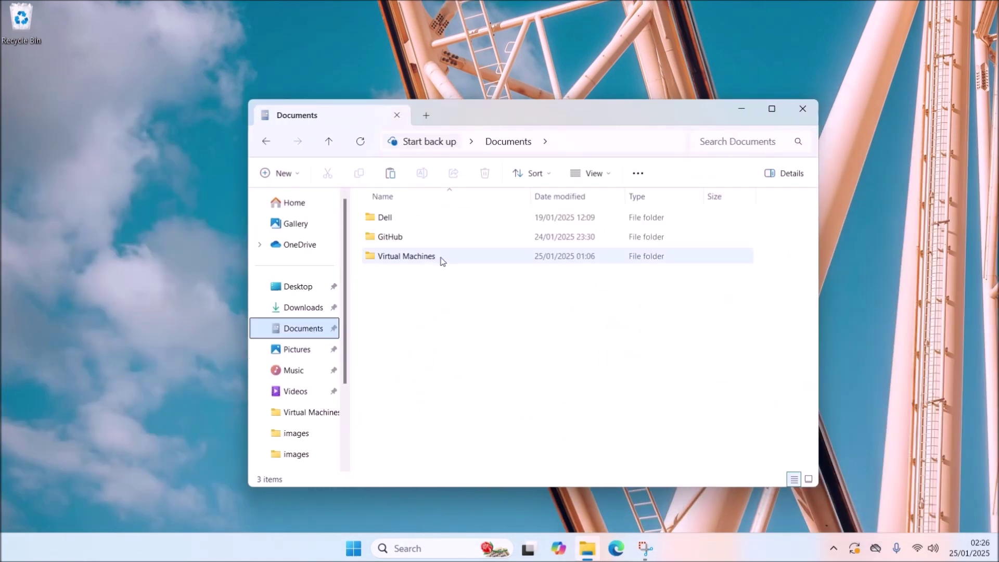
double_click(439, 257)
left_click(435, 240)
double_click(435, 240)
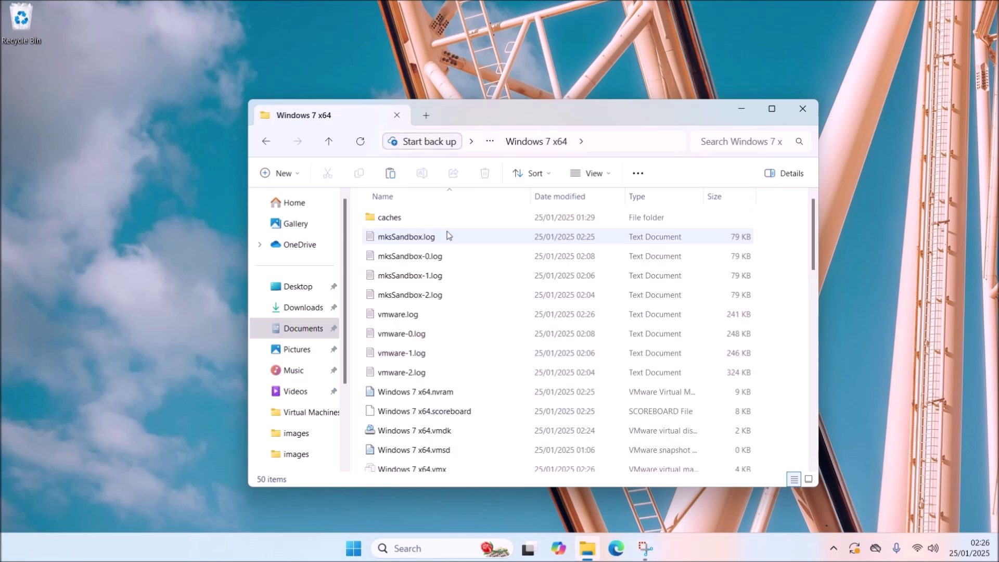
scroll(538, 332, "down", 3)
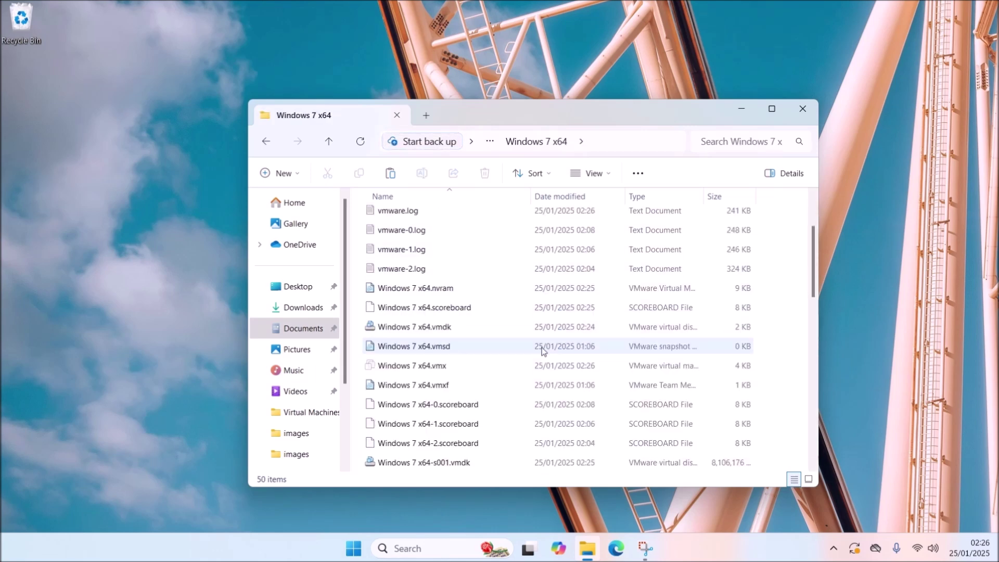
scroll(499, 281, "up", 2)
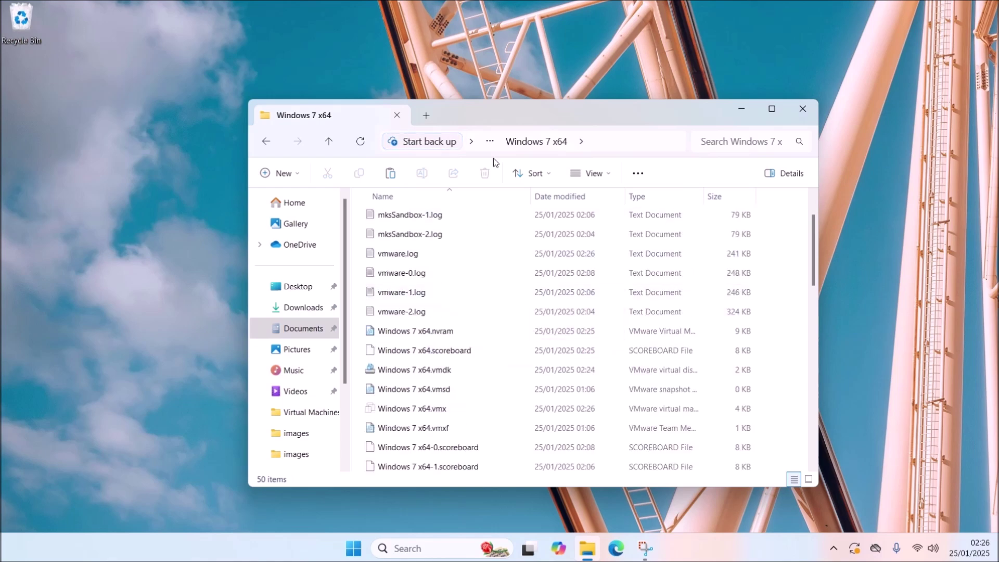
left_click_drag(504, 125, 998, 224)
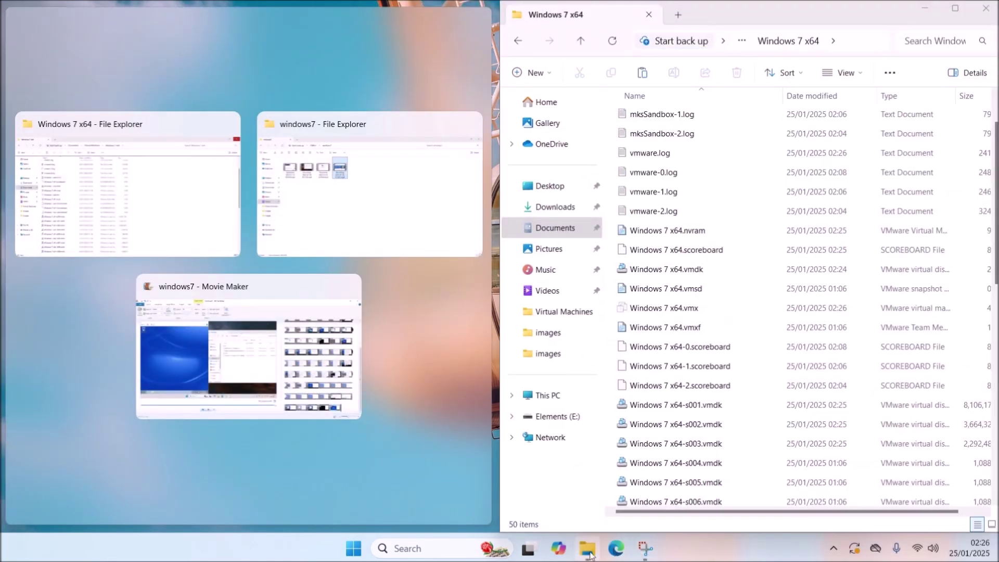
Step: Read the GitHub guide's instructions on finding and editing the Windows 7 x64.vmx configuration file
left_click(614, 549)
scroll(580, 364, "down", 15)
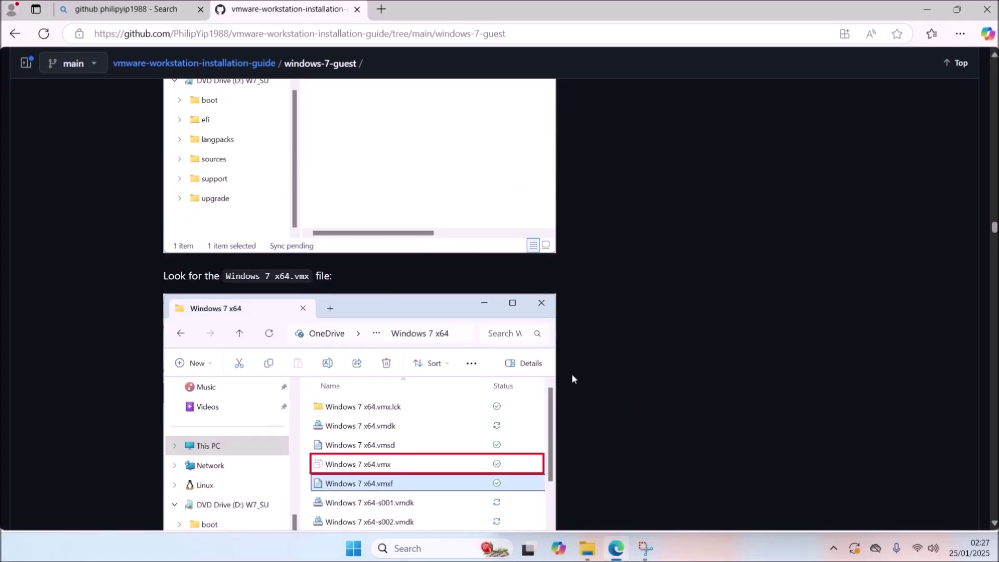
scroll(568, 370, "down", 5)
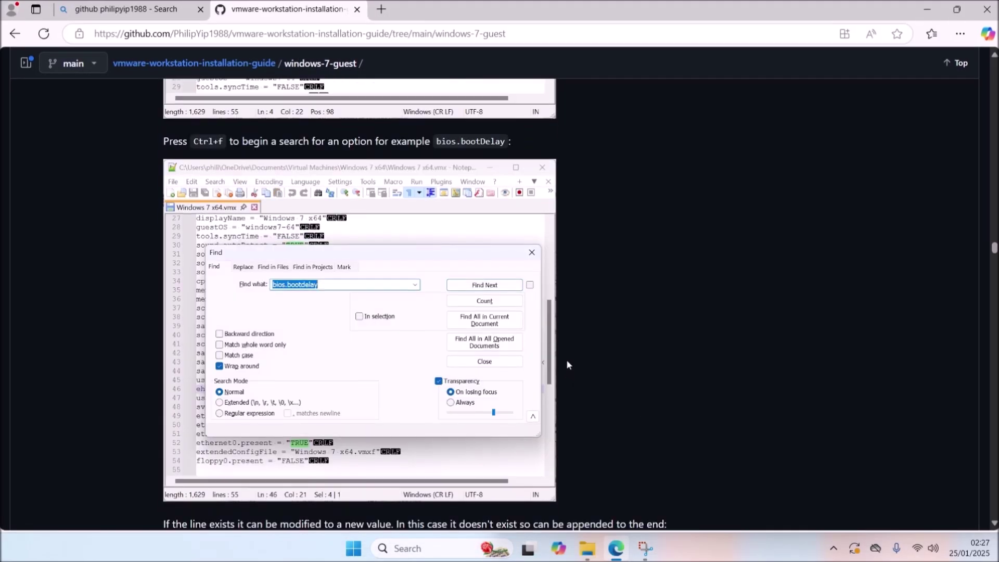
scroll(566, 360, "down", 5)
scroll(567, 360, "down", 1)
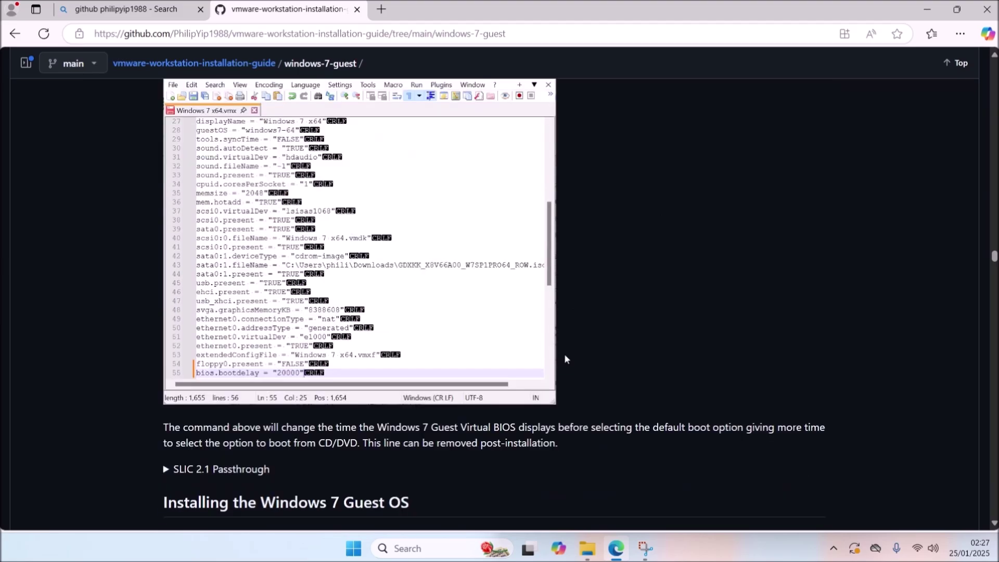
left_click(927, 9)
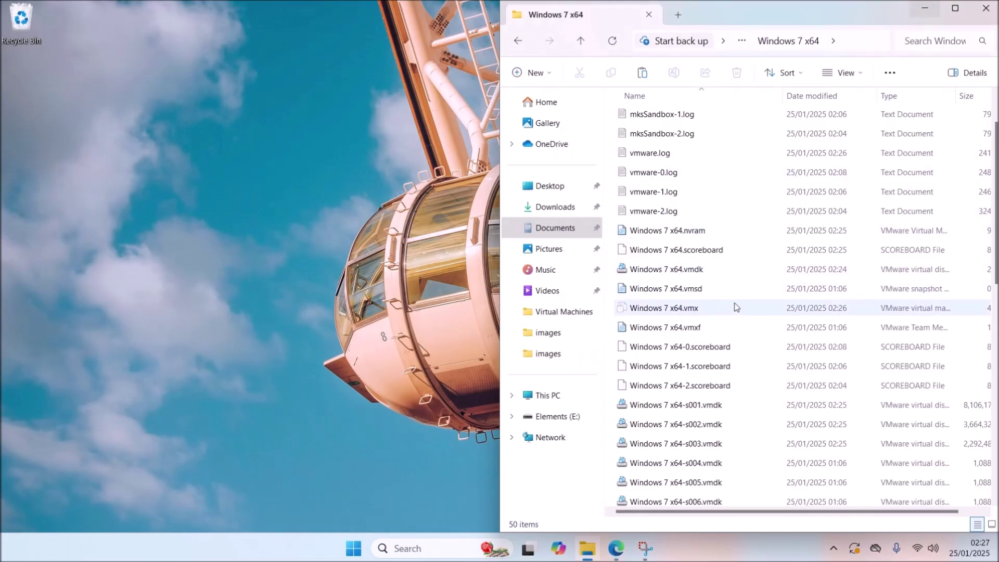
Step: Open Windows 7 x64.vmx in Notepad and snap it beside the virtual machine folder
left_click(727, 352)
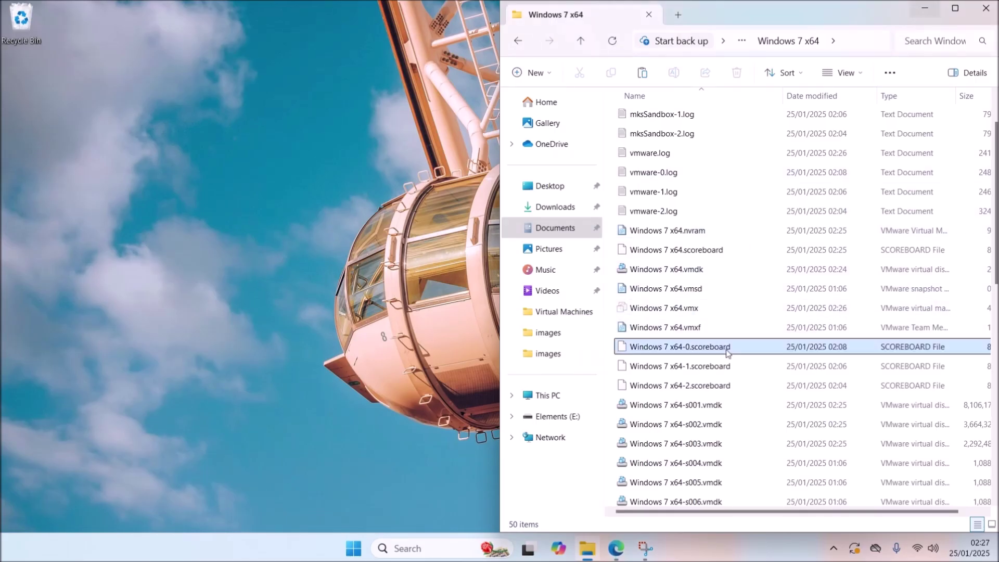
scroll(714, 342, "up", 1)
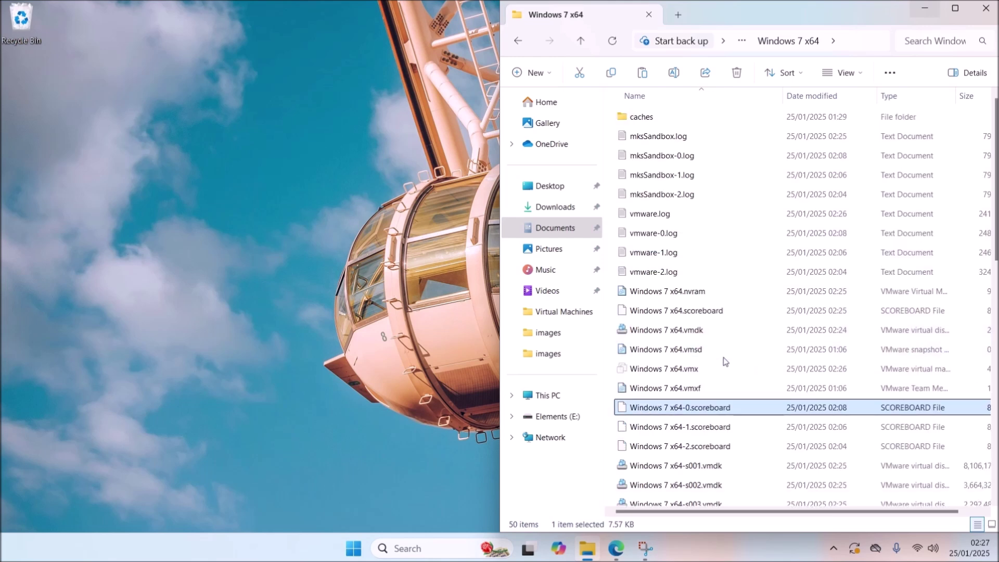
left_click(678, 371)
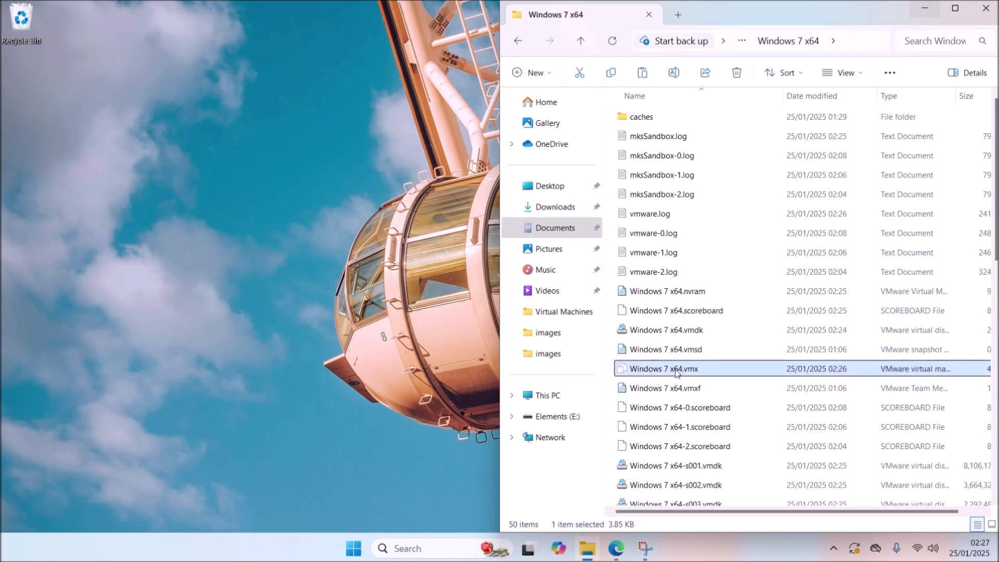
right_click(668, 372)
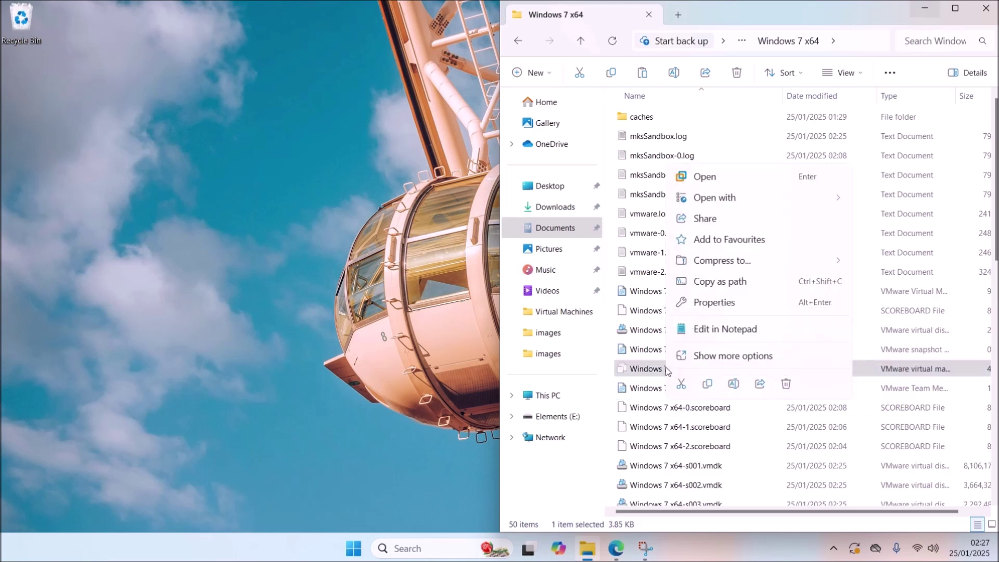
left_click(700, 329)
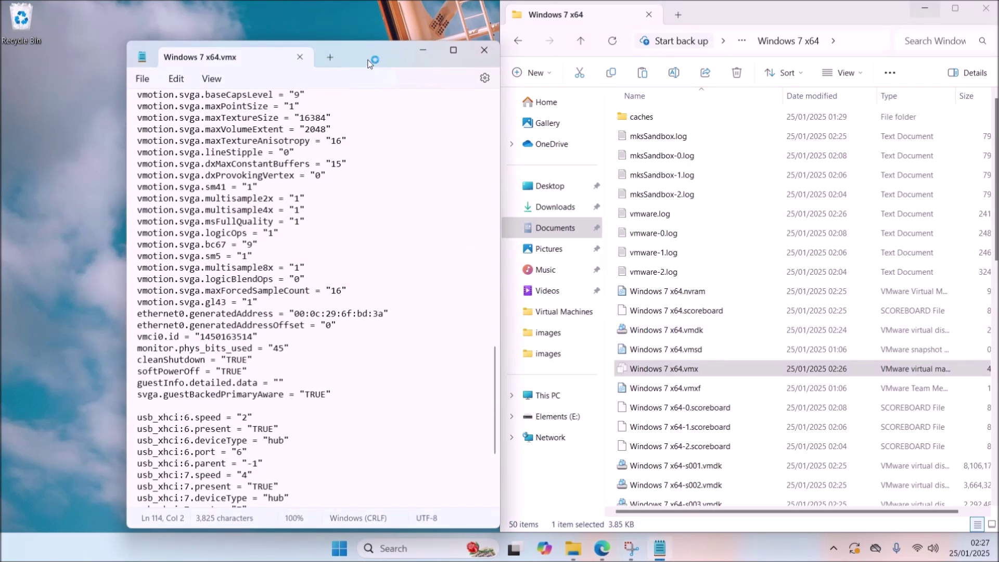
key("super+Left")
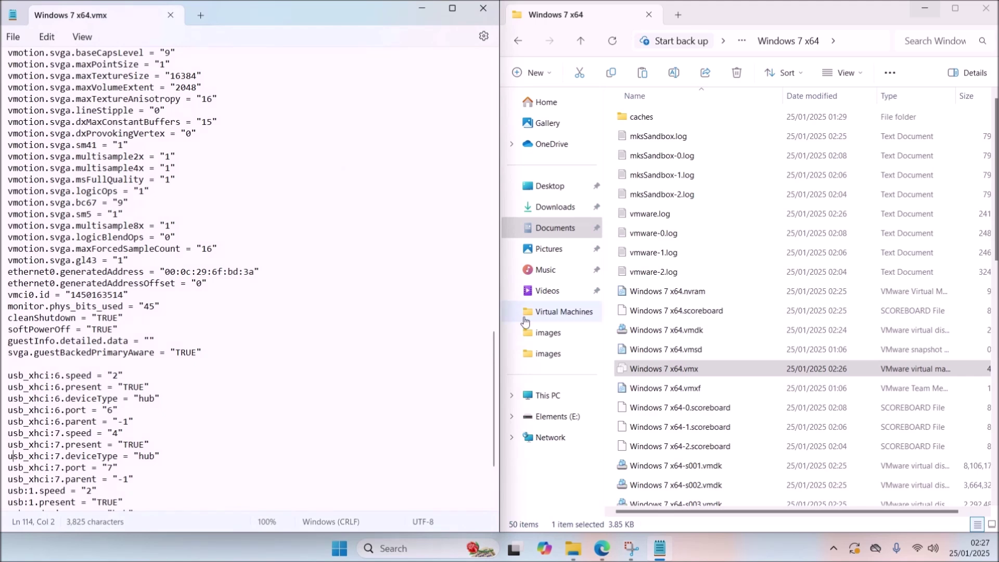
Step: Add two empty lines at the end of the Windows 7 x64.vmx file
scroll(294, 442, "down", 3)
left_click(220, 491)
key("Return")
key("Return")
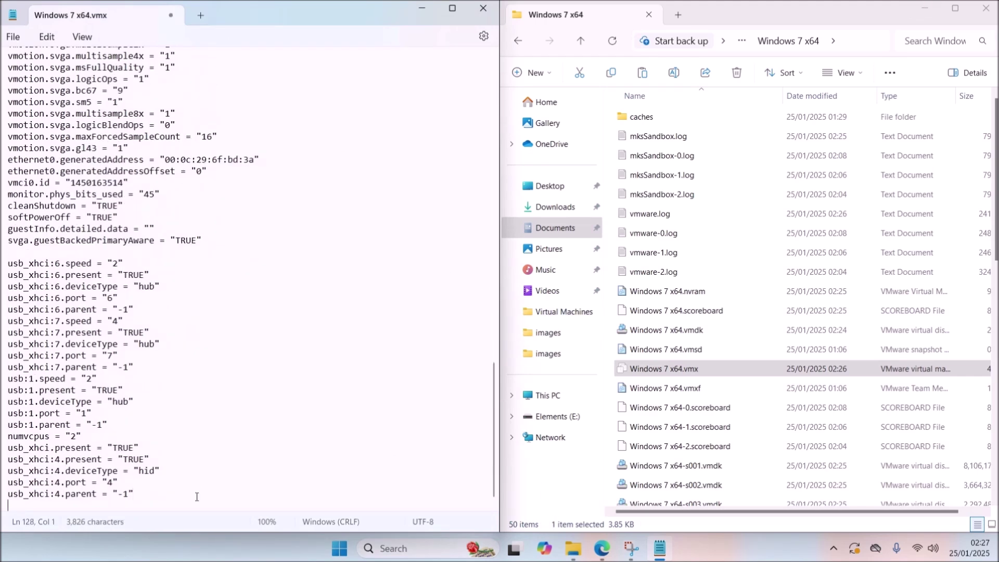
Step: Copy the acpi.passthru.slic, acpi.passthru.slicvendor and SMBIOS.reflecthost lines from the guide's SLIC 2.1 Passthrough section
mouse_move(602, 546)
left_click(525, 495)
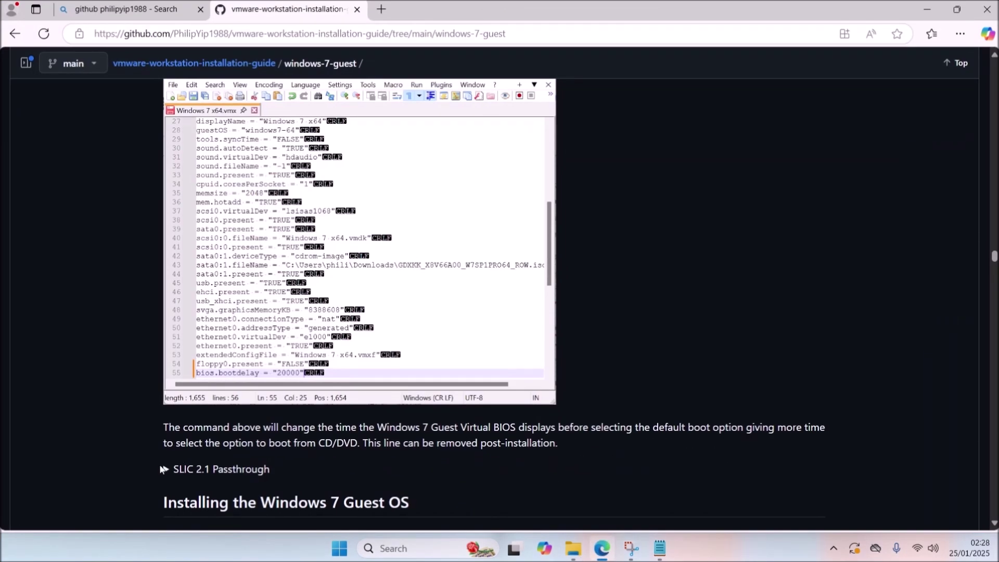
left_click(168, 469)
scroll(276, 407, "down", 3)
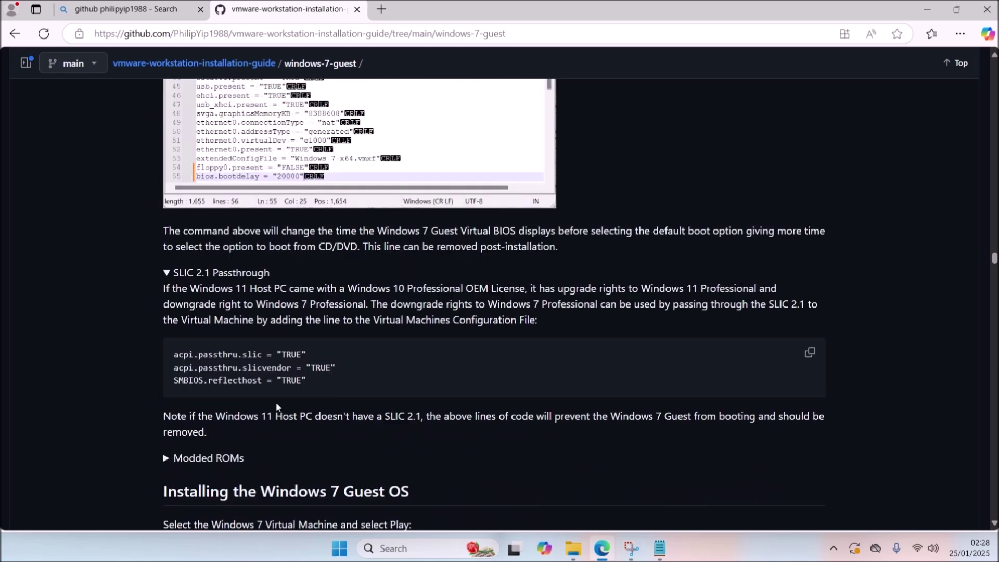
left_click_drag(326, 389, 157, 355)
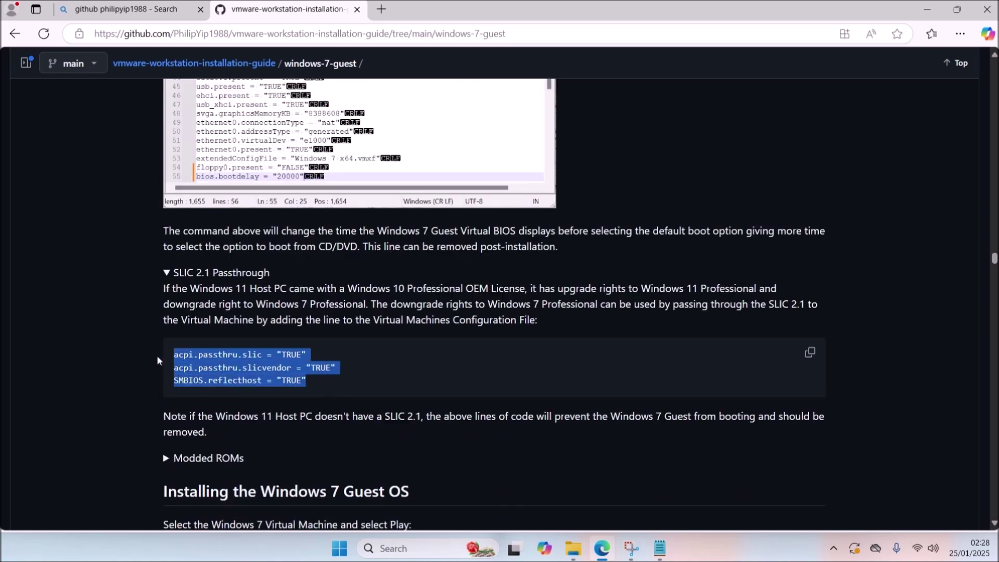
right_click(207, 364)
left_click(244, 157)
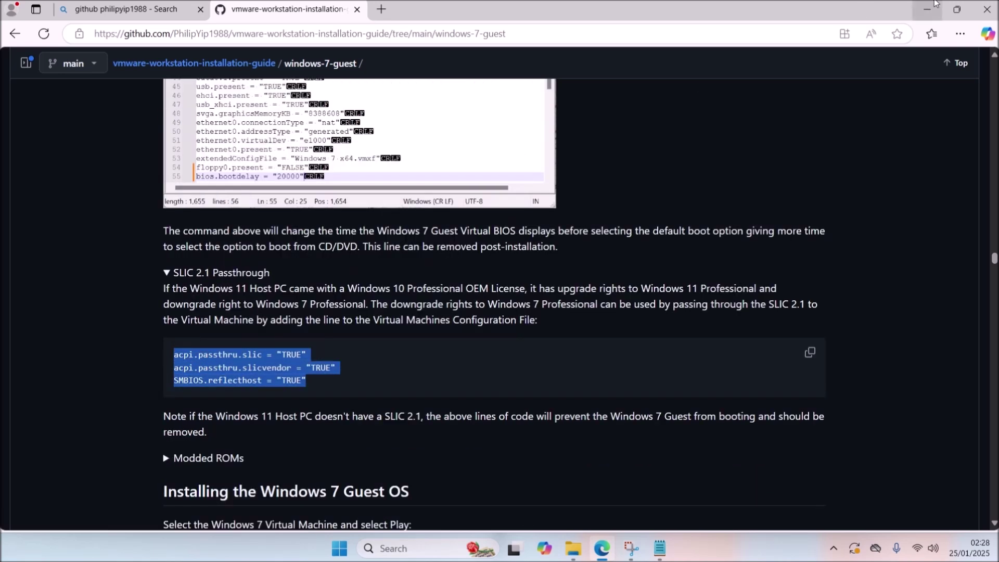
Step: Paste the three SLIC passthrough lines at the end of the .vmx file and remove them again
left_click(957, 9)
left_click(869, 100)
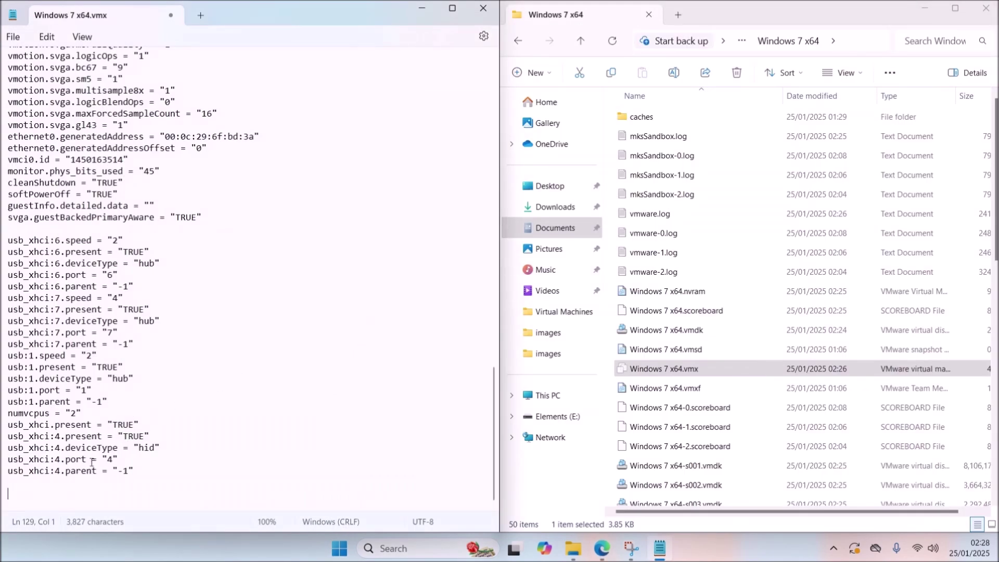
key("ctrl+v")
left_click_drag(177, 510, 8, 467)
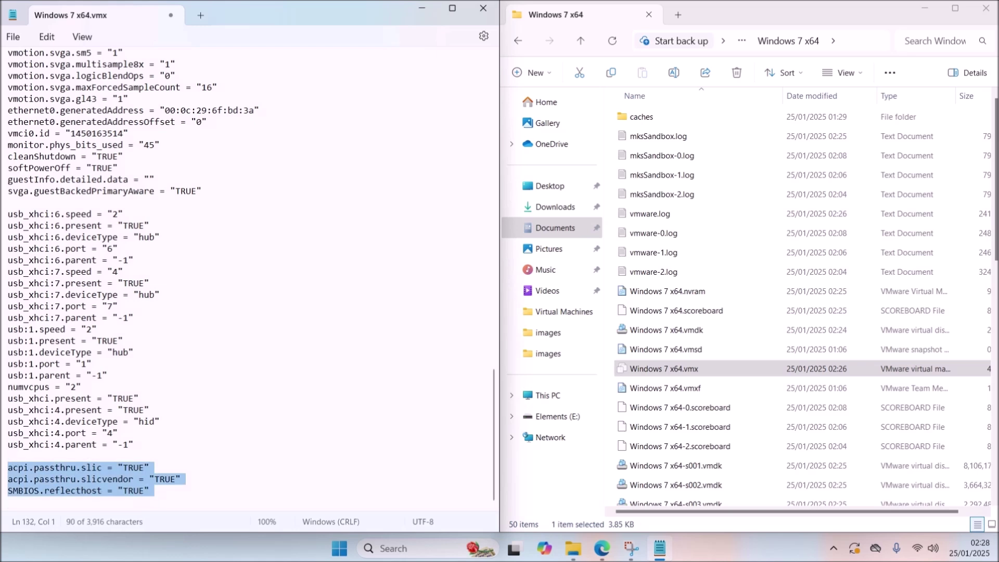
key("ctrl+z")
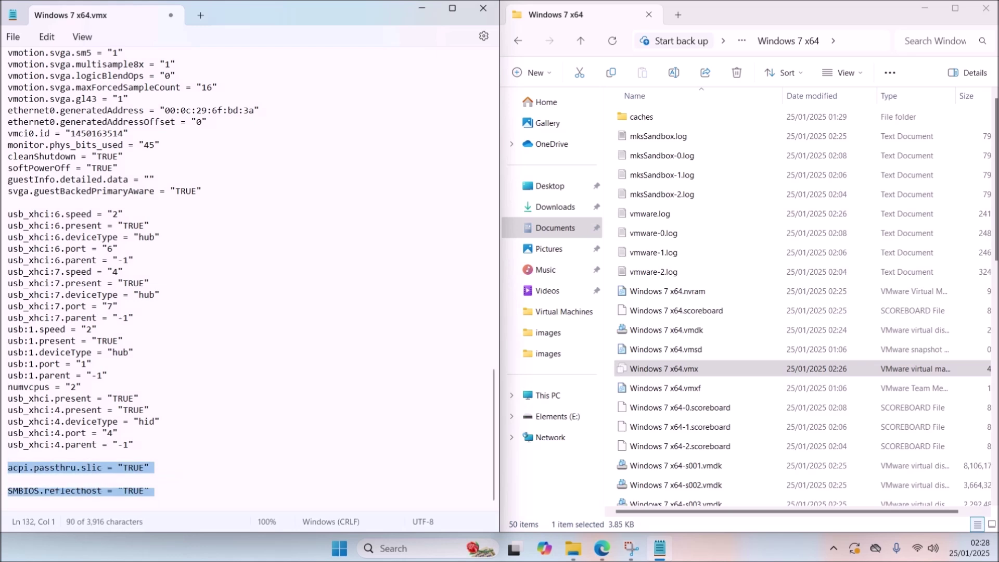
Step: Copy the efi20-64.filename line from the guide's Modded ROMs section and view the linked My Digital Life SLIC 2.1 Mod thread
left_click(602, 548)
left_click(170, 328)
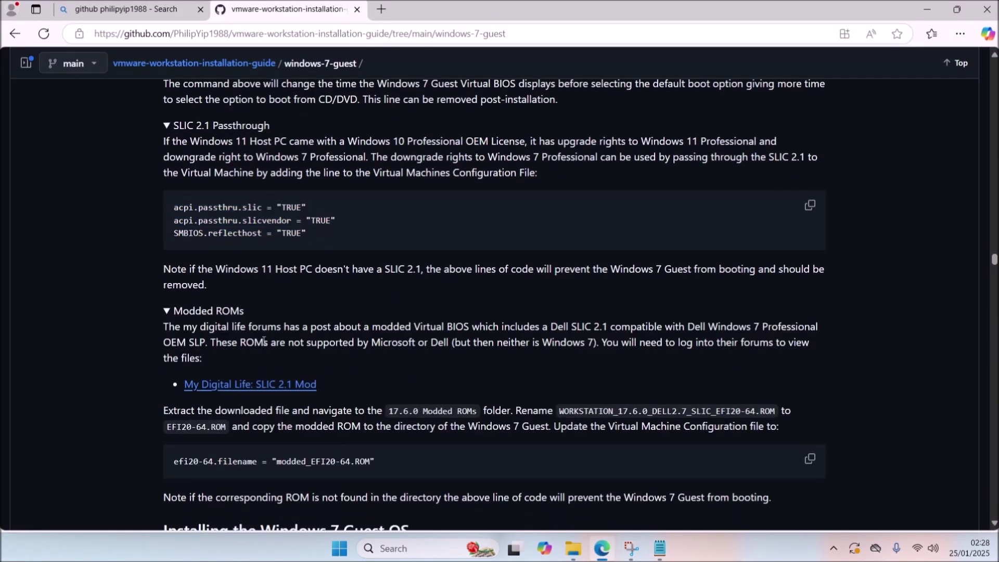
scroll(329, 268, "down", 5)
left_click_drag(393, 222, 175, 218)
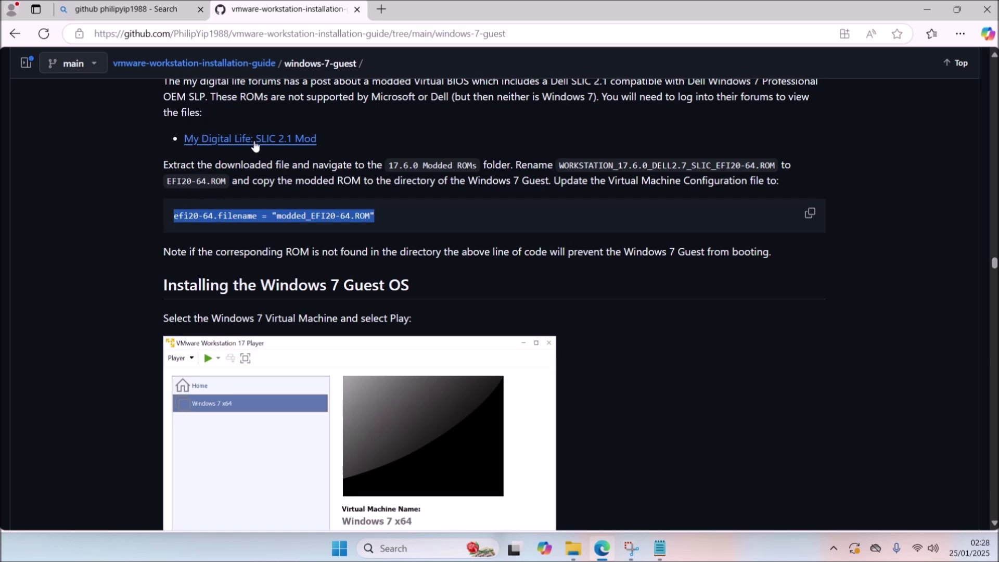
left_click(255, 139)
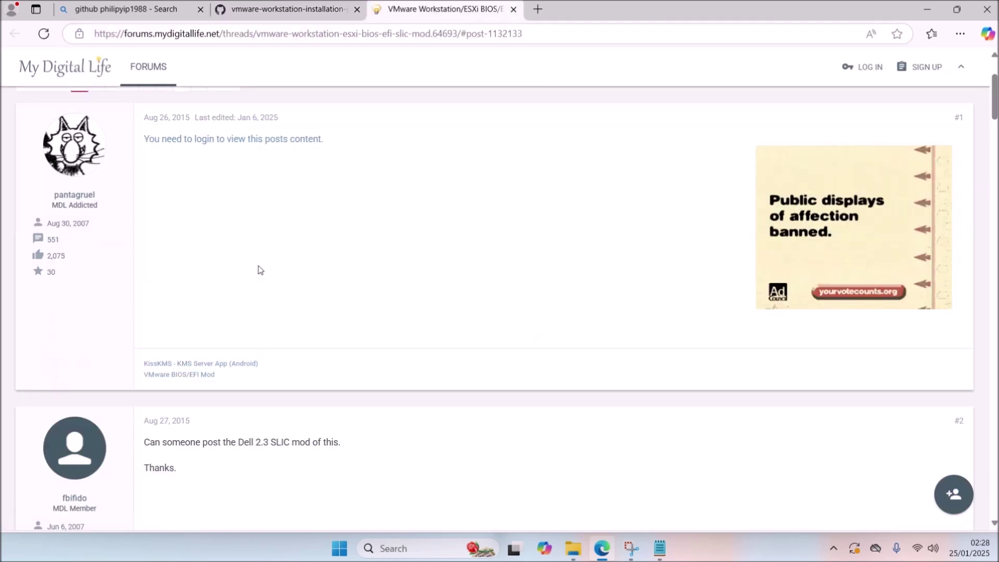
left_click(927, 9)
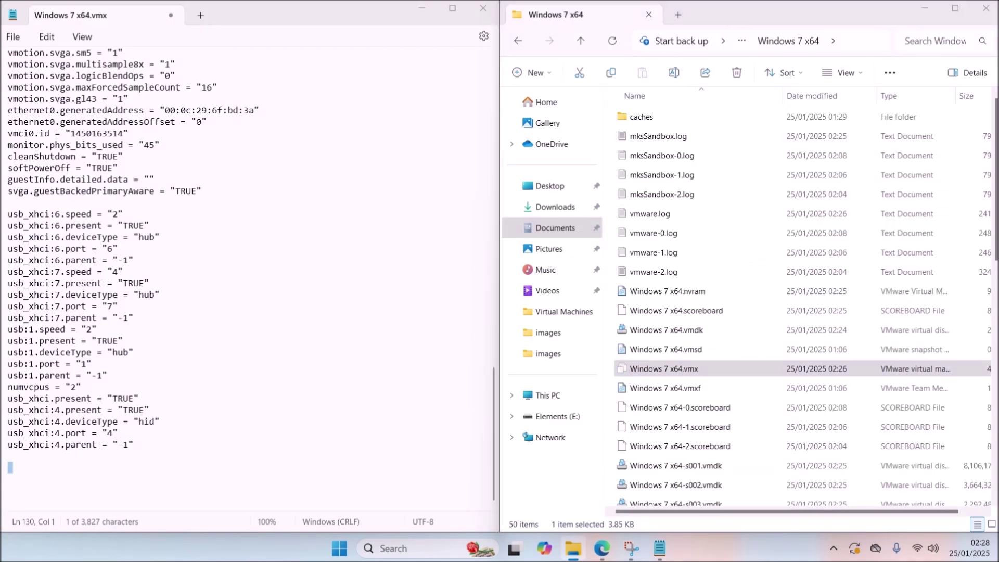
Step: Add the line efi20-64.filename = "modded_EFI20-64.ROM" at the end of the Windows 7 x64.vmx file
left_click(85, 462)
key("ctrl+v")
key("Up")
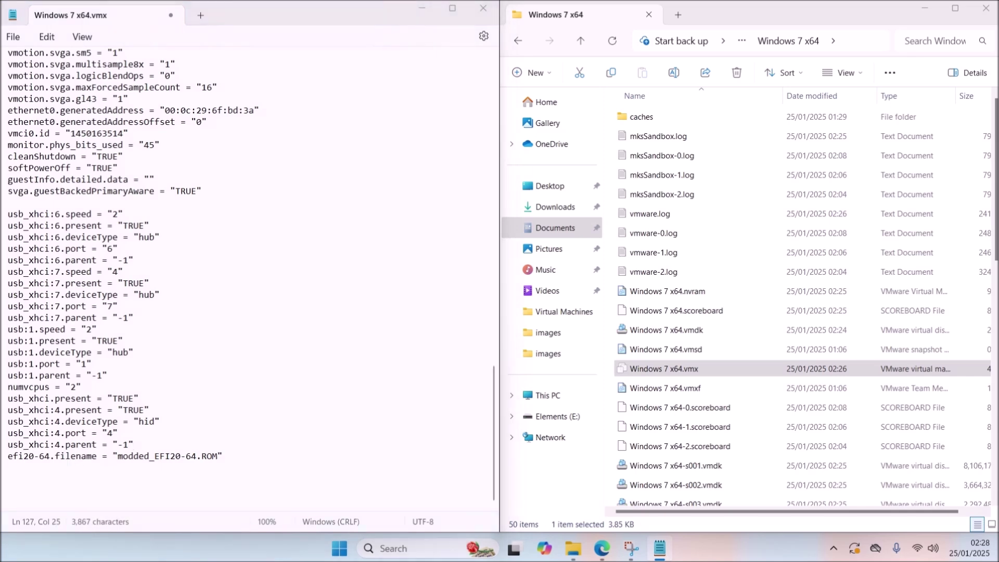
Step: Snap the Downloads window beside the virtual machine folder and extract the VMWARE WORKSTATION 17.6.0 DELL 2.7 BIOS-EFI MOD archive to its default destination
left_click_drag(284, 105, 324, 88)
key("super+Left")
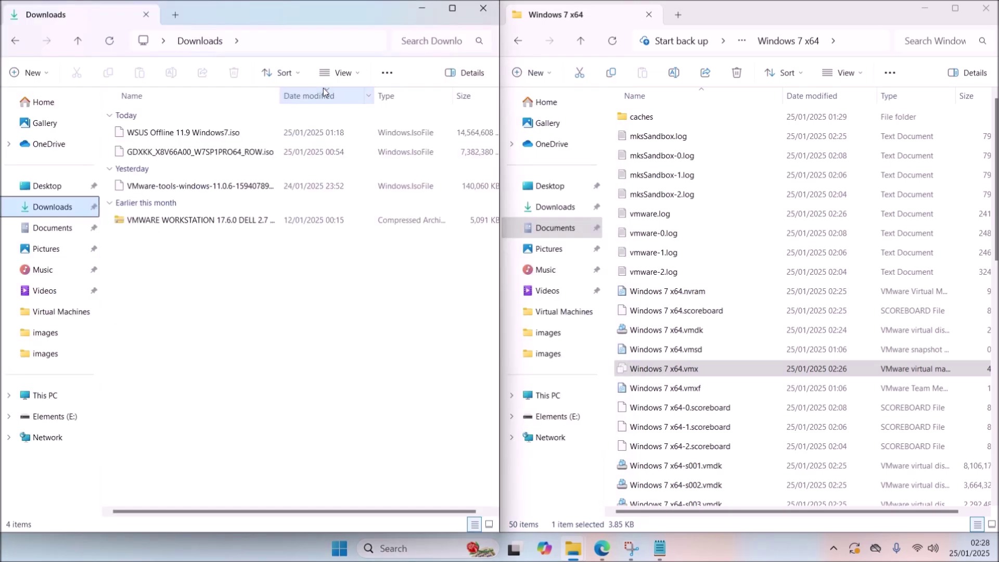
right_click(234, 221)
left_click(300, 275)
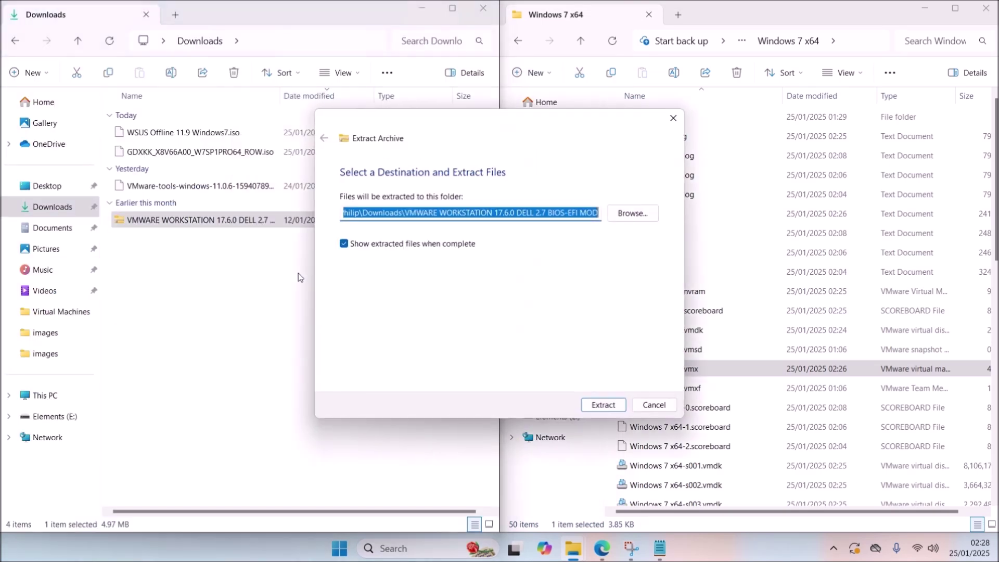
left_click(593, 405)
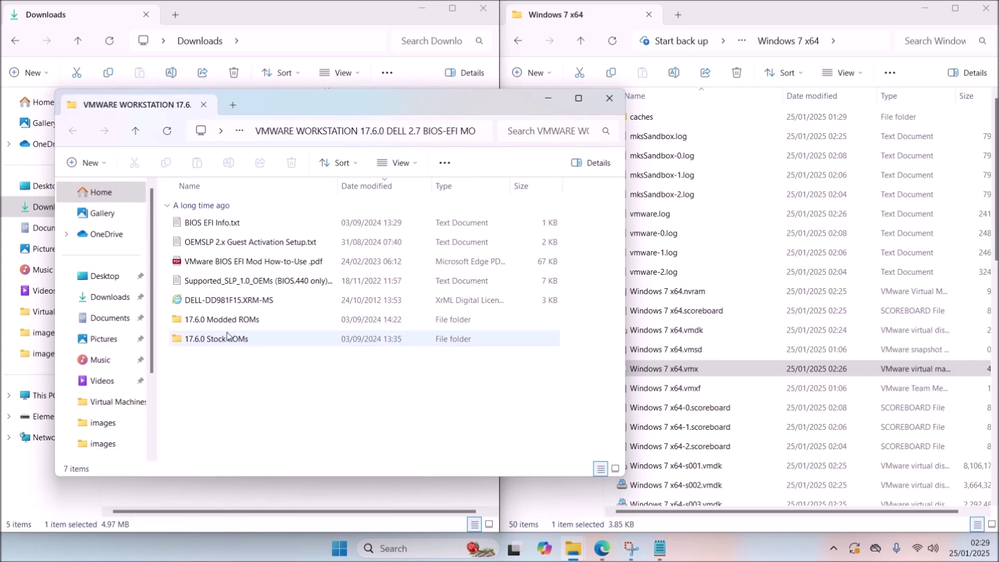
Step: Copy WORKSTATION_17.6.0_DELL2.7_SLIC_EFI20-64.ROM from the 17.6.0 Modded ROMs folder into the Windows 7 x64 virtual machine folder
double_click(232, 319)
left_click(330, 247)
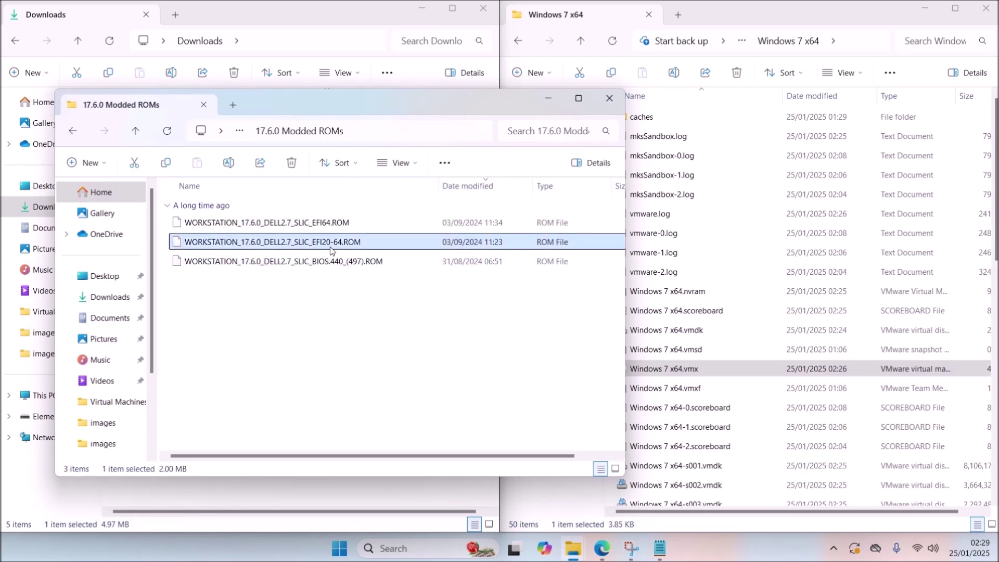
left_click_drag(314, 242, 742, 278)
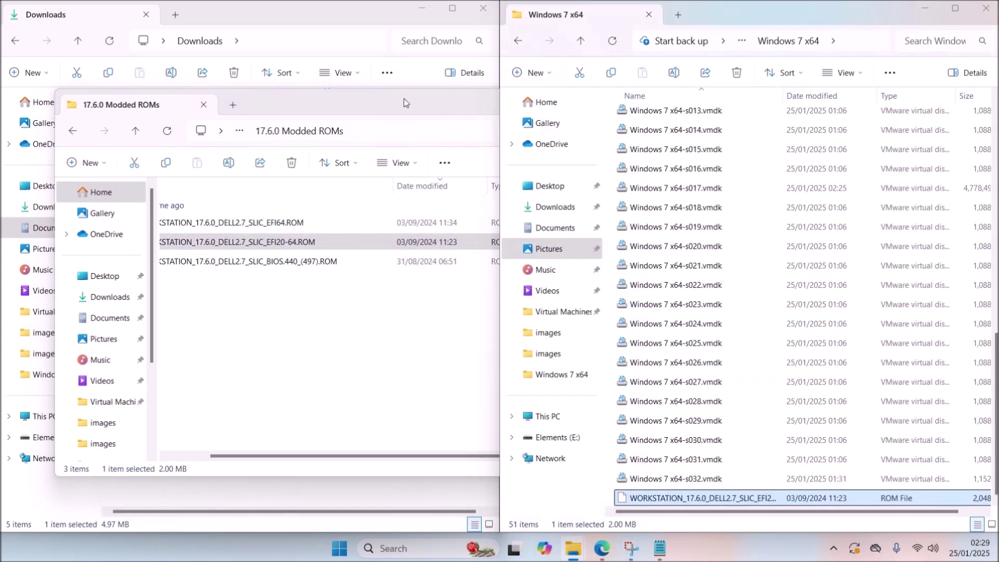
left_click(557, 105)
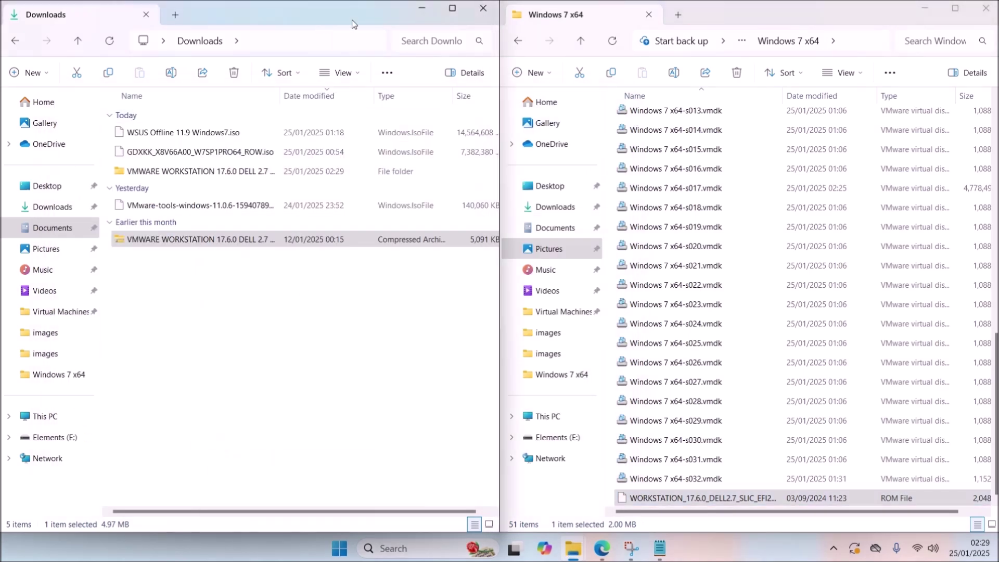
Step: Rename the copied ROM file using the file name modded_EFI20-64.ROM copied from the efi20-64.filename line of the .vmx file
key("alt+Tab")
left_click_drag(217, 458, 118, 456)
key("ctrl+c")
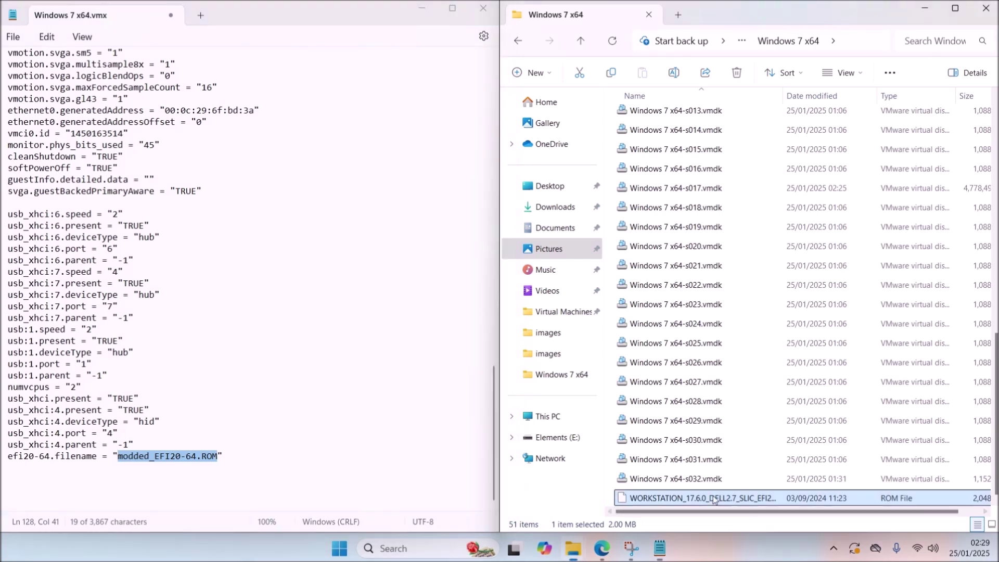
left_click(758, 500)
key("ctrl+v")
key("Return")
Step: Remove the duplicated .ROM extension so the file is named modded_EFI20-64.ROM
scroll(724, 432, "up", 10)
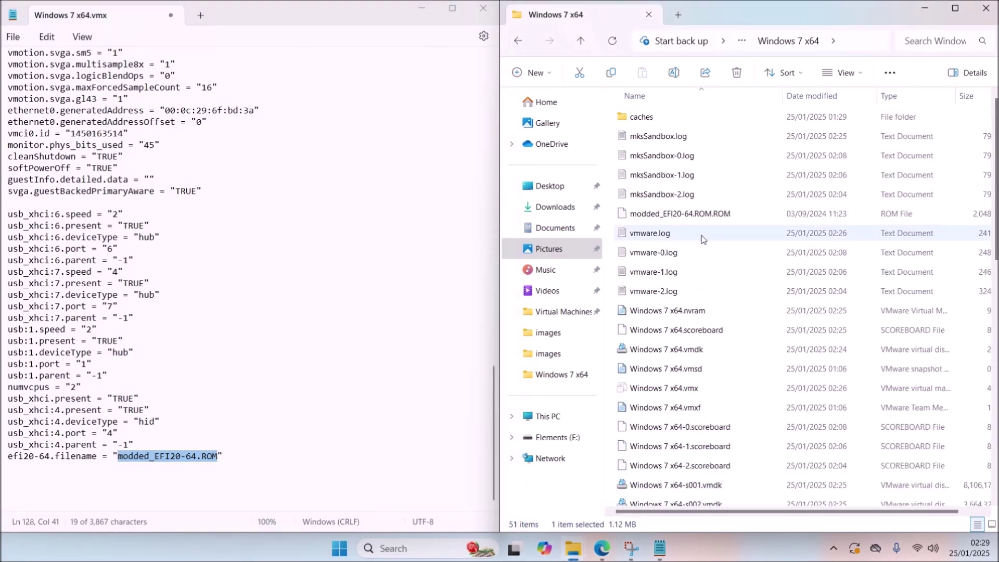
left_click(701, 218)
left_click(701, 218)
left_click_drag(732, 214, 715, 216)
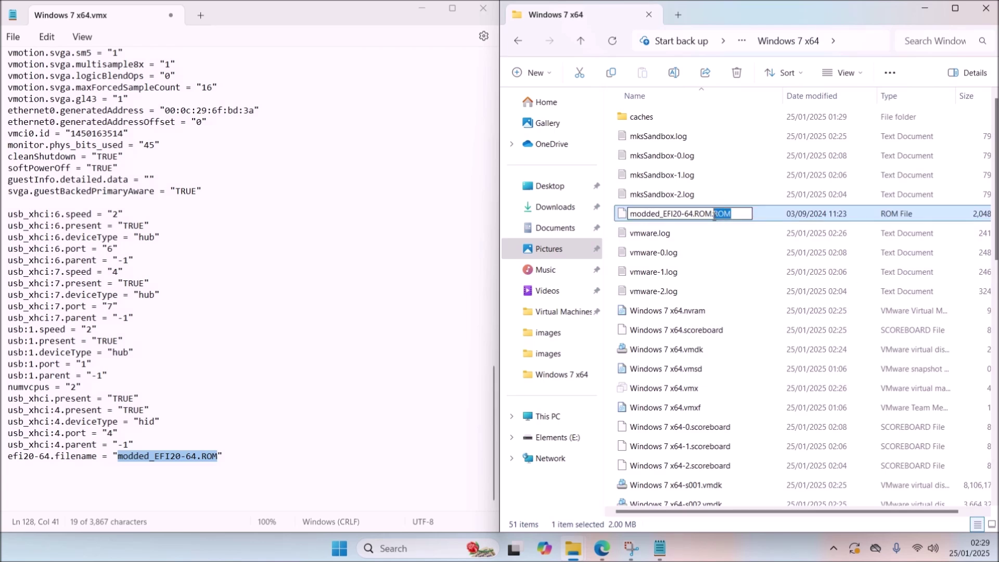
key("BackSpace")
left_click(727, 268)
Step: Save the Windows 7 x64.vmx file with a blank line above the efi20-64.filename entry, and close it
left_click_drag(277, 463, 8, 458)
left_click(19, 42)
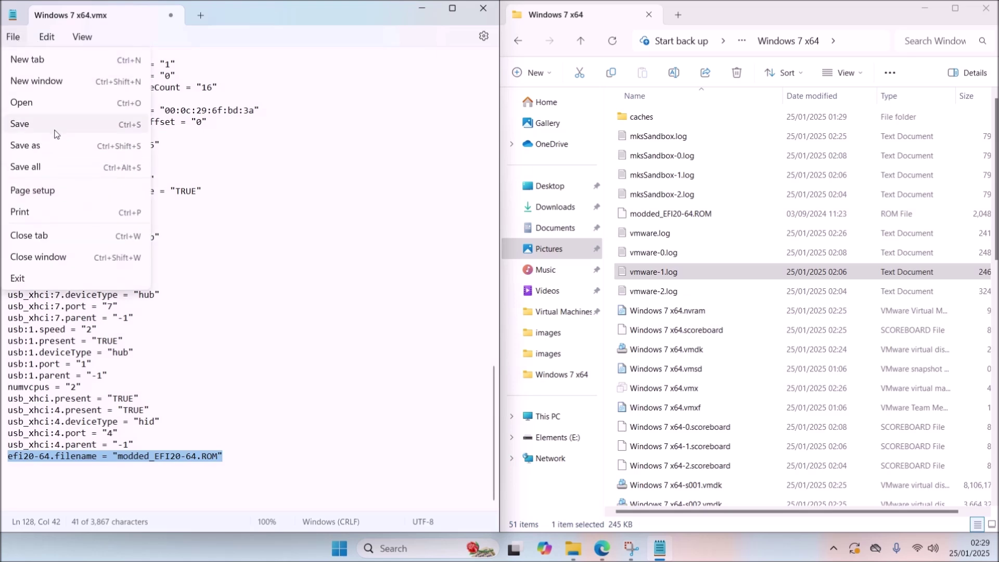
left_click(274, 488)
key("ctrl+z")
key("ctrl+z")
key("ctrl+z")
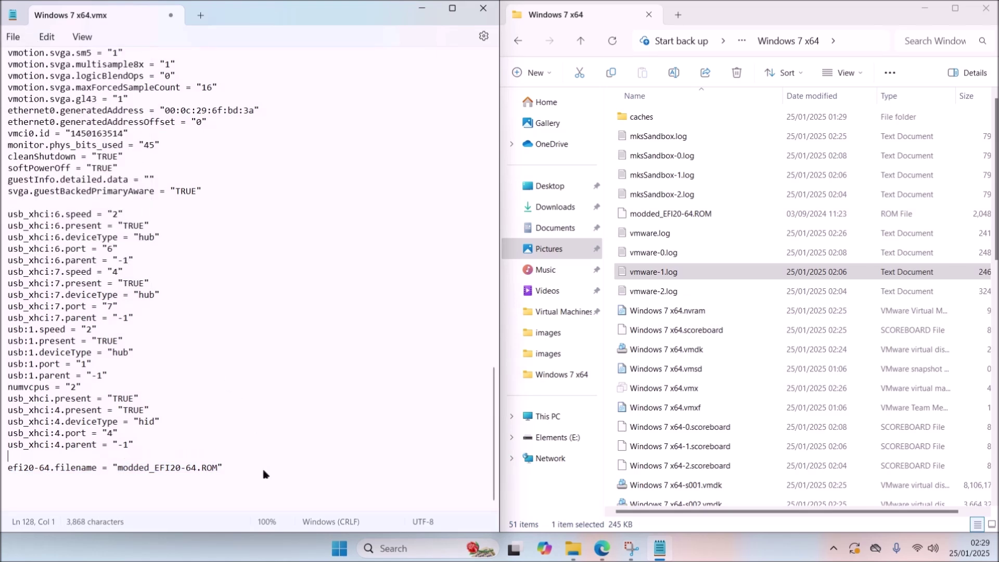
left_click_drag(324, 14, 348, 127)
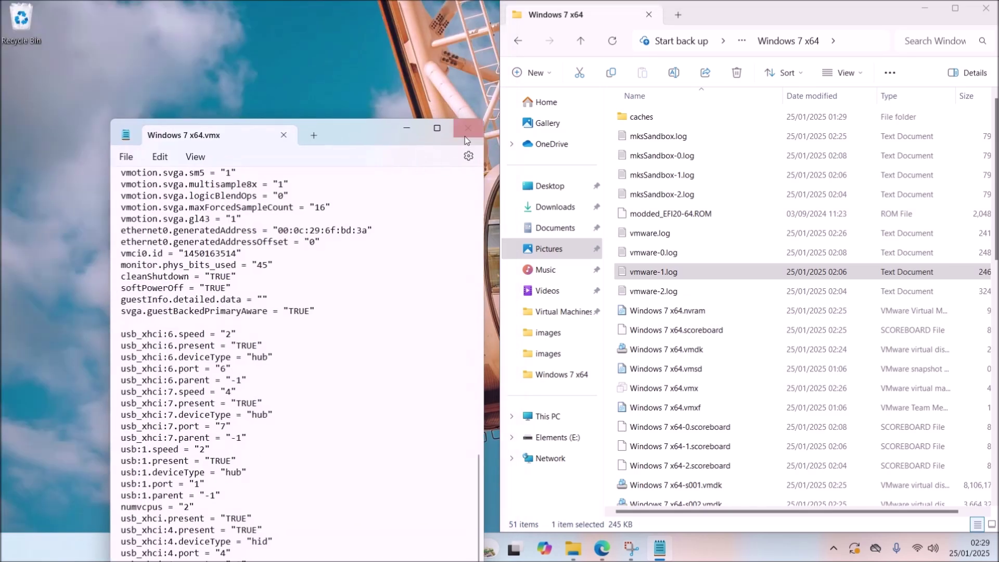
key("alt+F4")
Step: Launch VMware Workstation 17 Player, power on the Windows 7 x64 virtual machine and minimise the folder window
left_click(360, 551)
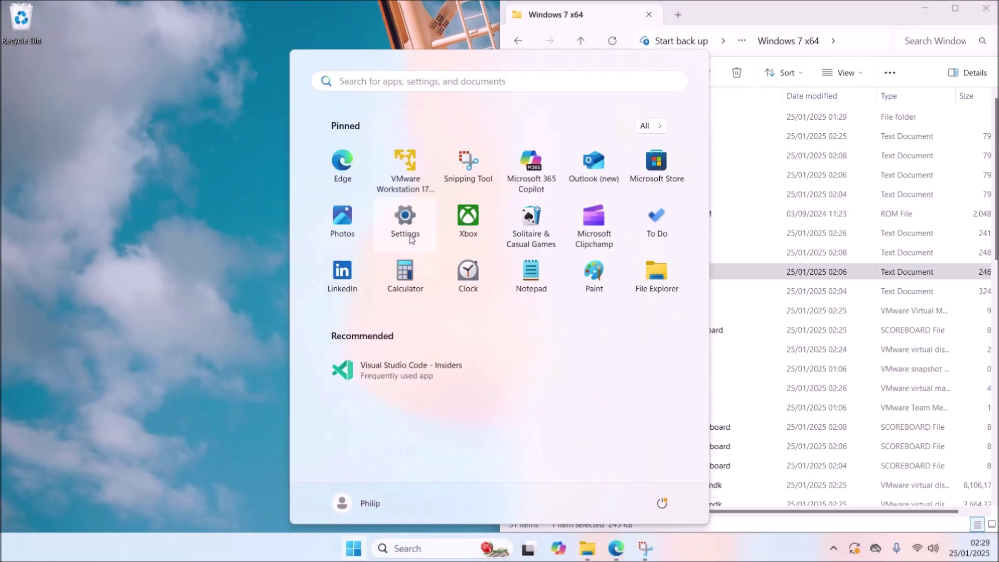
left_click(409, 188)
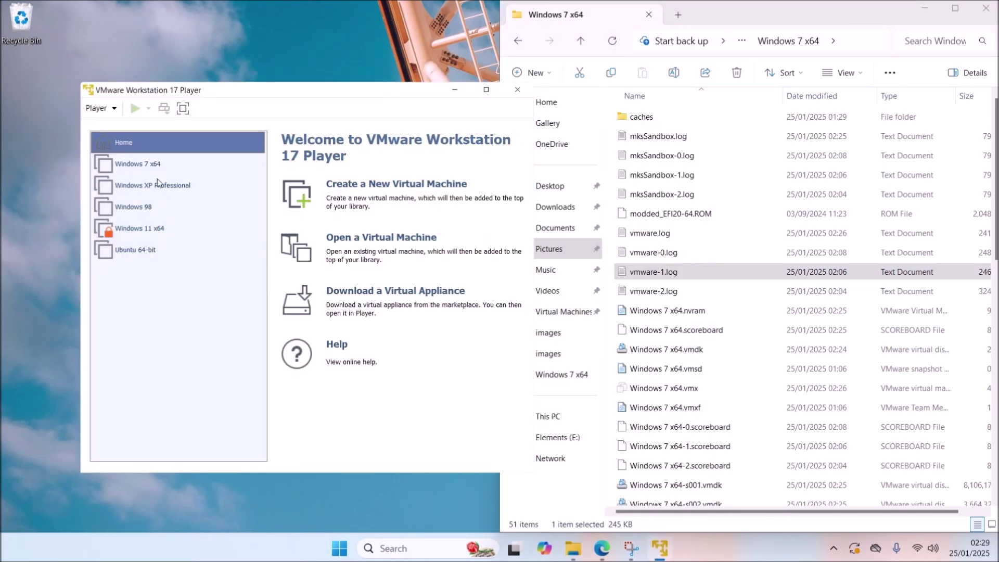
left_click_drag(177, 94, 147, 79)
right_click(136, 153)
left_click(166, 166)
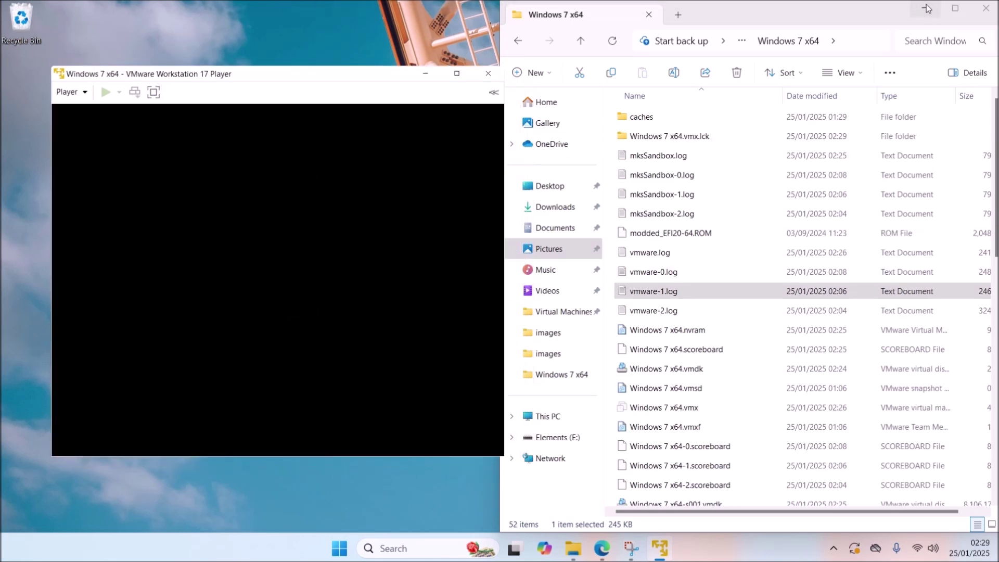
left_click(926, 7)
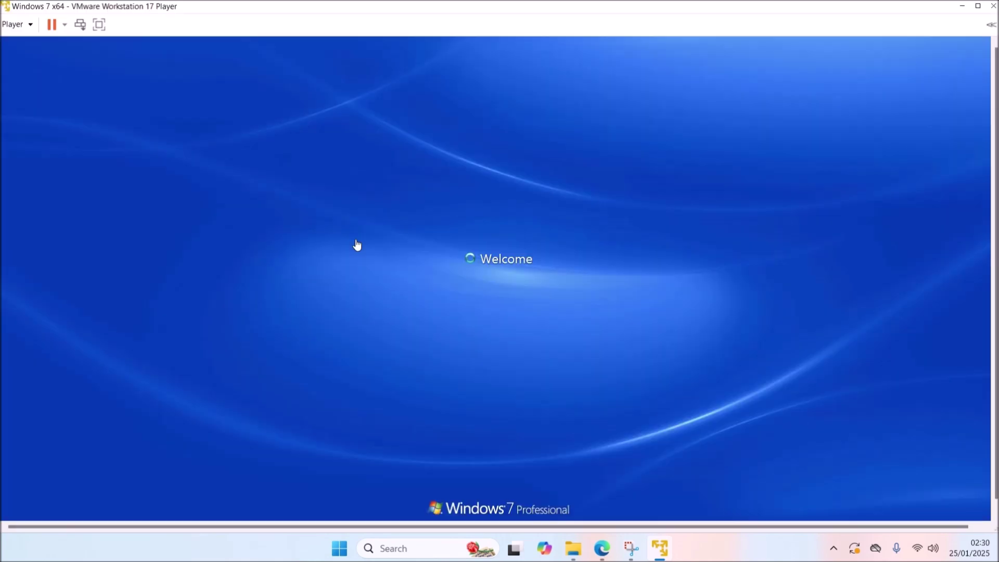
Step: Open the guest's Computer properties, examine the Dell system details and Windows activation status, and close the window
left_click(14, 516)
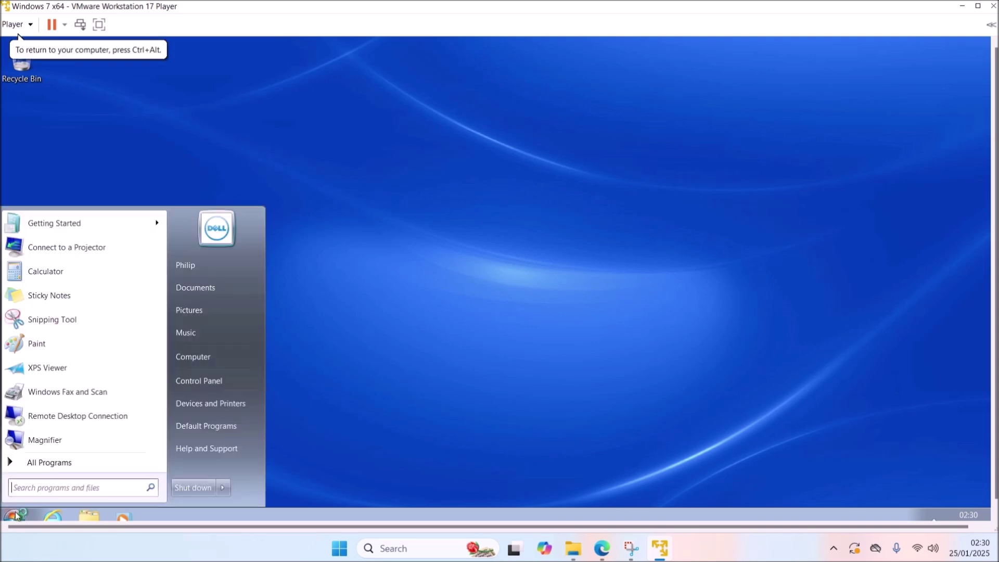
key("super")
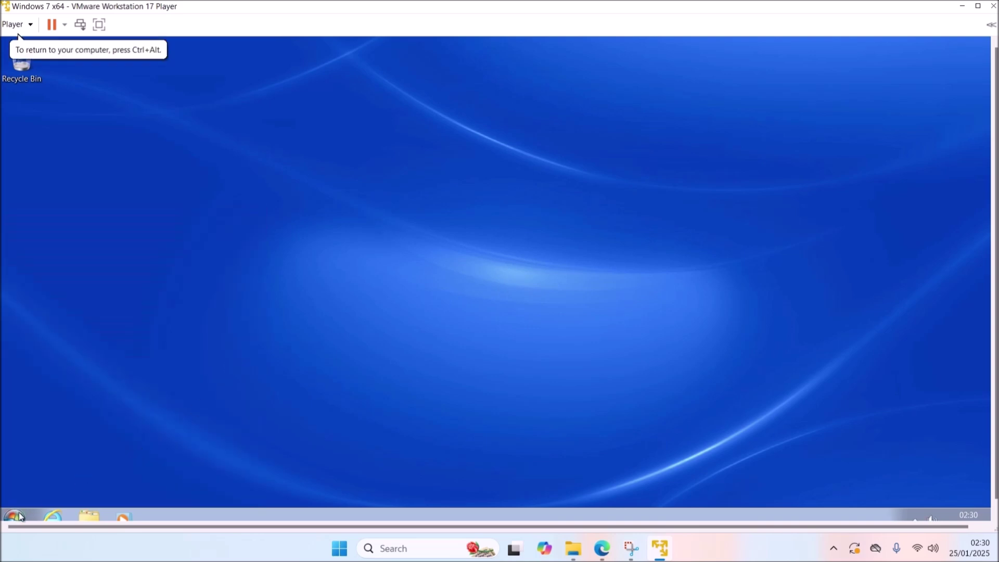
key("super")
right_click(208, 356)
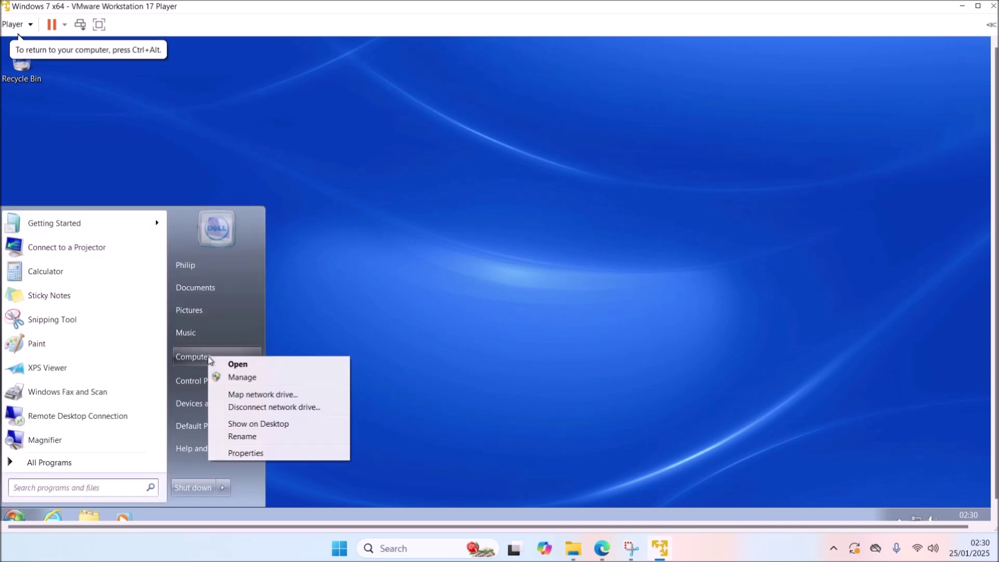
left_click(272, 455)
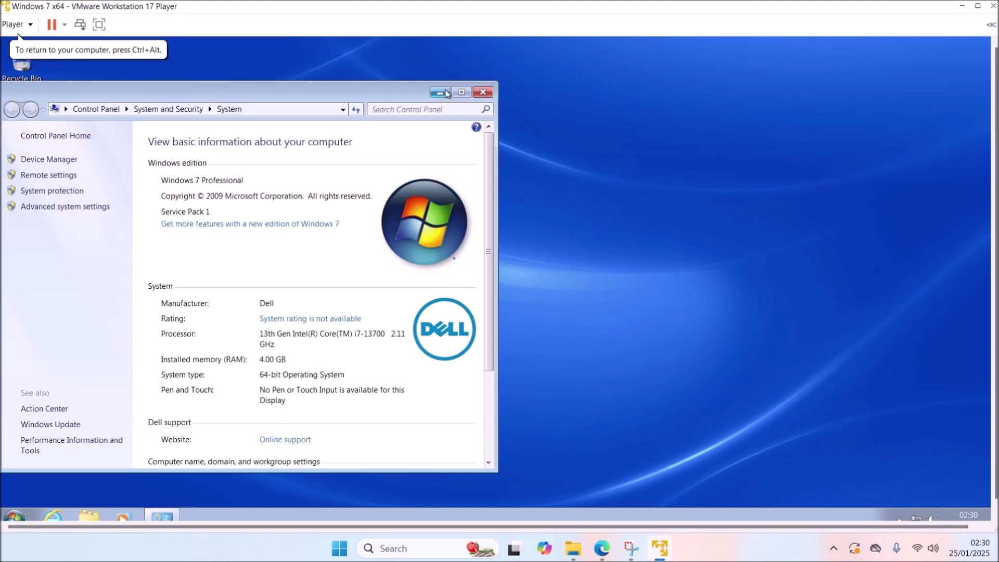
scroll(338, 406, "down", 2)
scroll(333, 421, "down", 1)
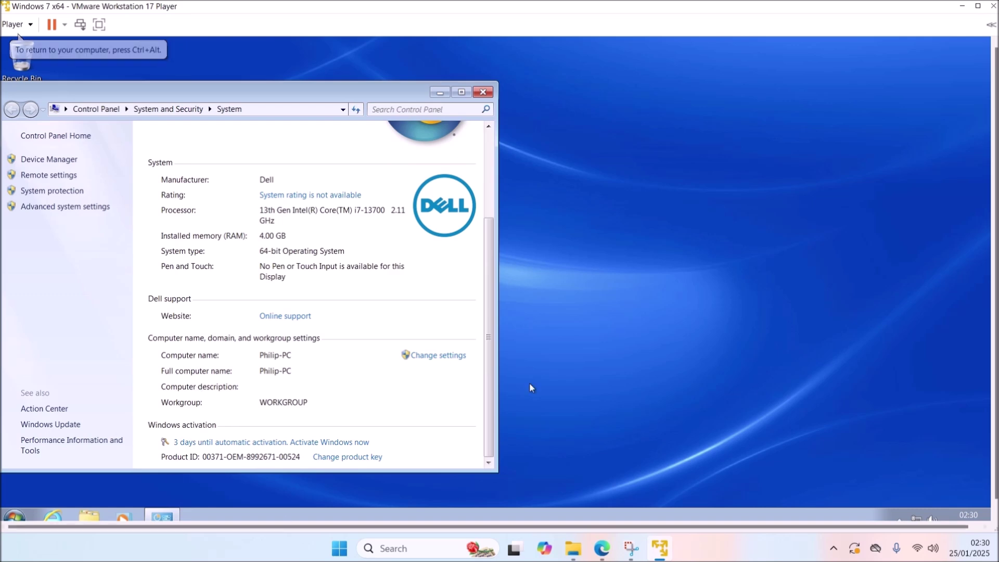
left_click(478, 93)
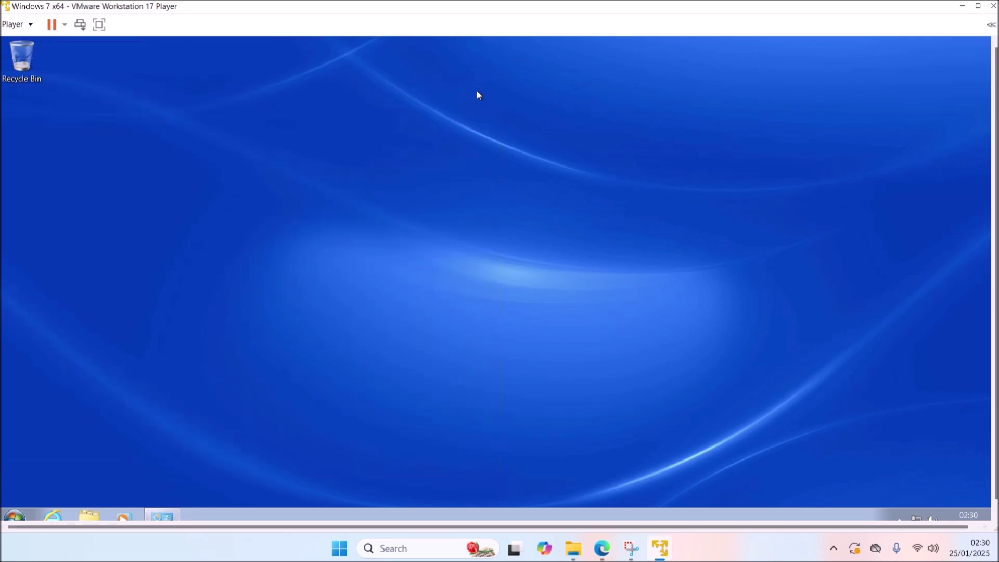
Step: Connect the Logitech USB Composite Device from the host to the Windows 7 virtual machine
left_click(16, 25)
mouse_move(142, 77)
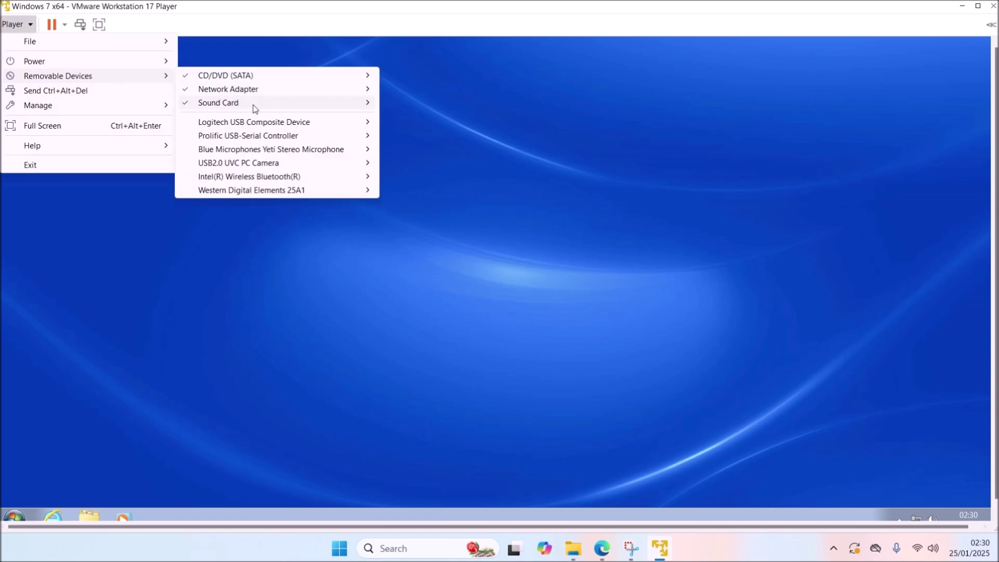
mouse_move(295, 123)
left_click(421, 123)
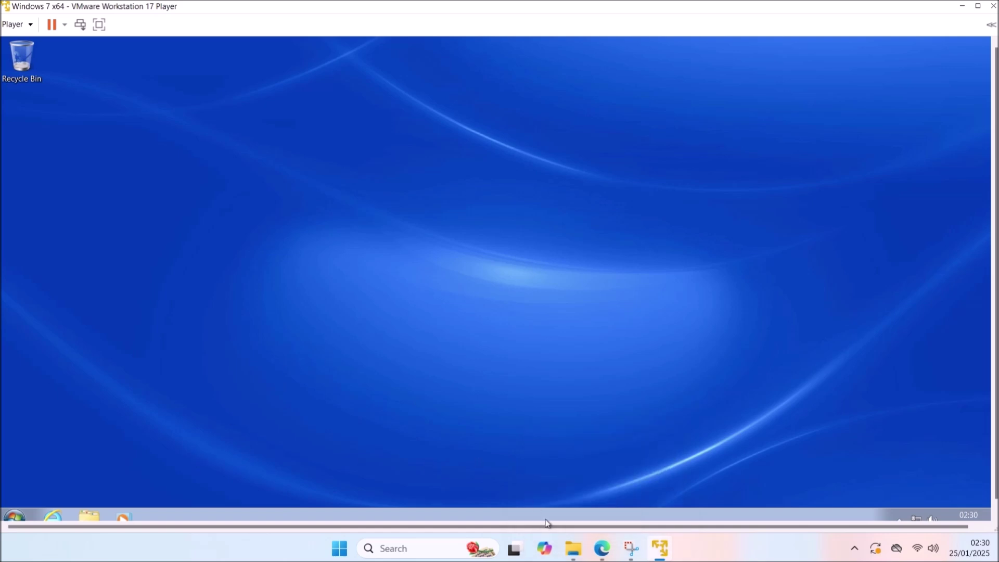
Step: Switch to Edge and download the Logitech Webcam Software for Windows 7 from the QuickCam Pro 9000 support page
left_click(602, 549)
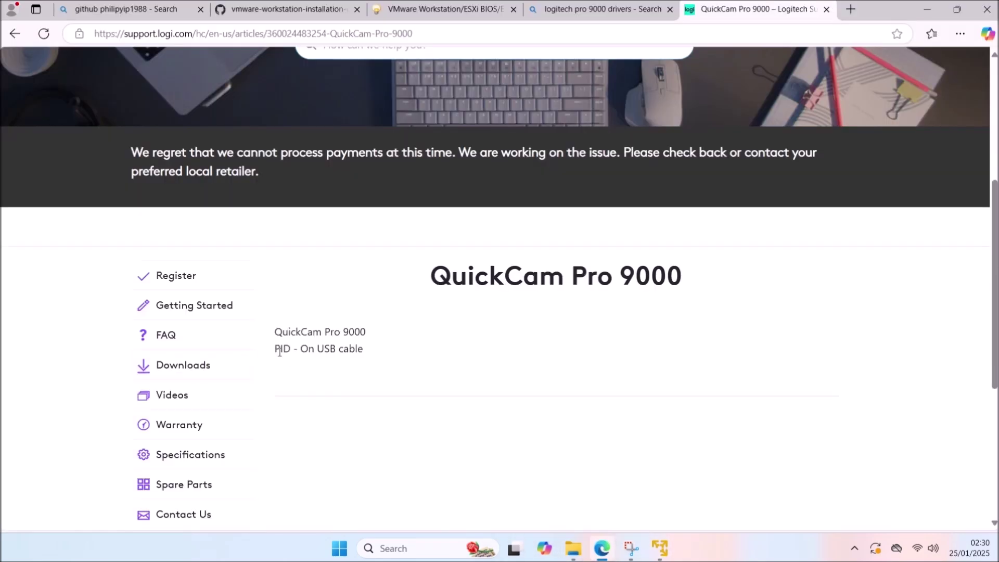
left_click(183, 365)
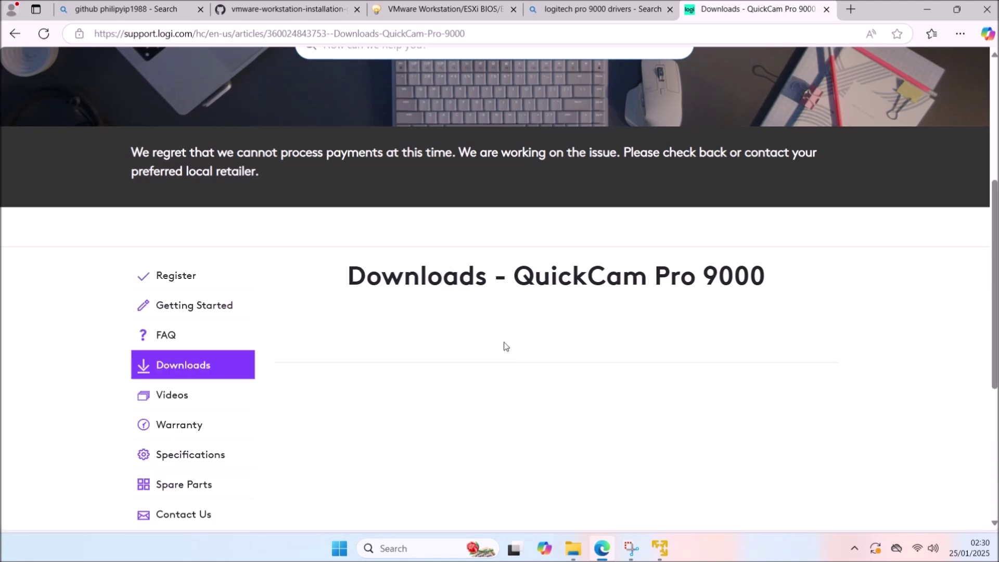
scroll(504, 342, "down", 1)
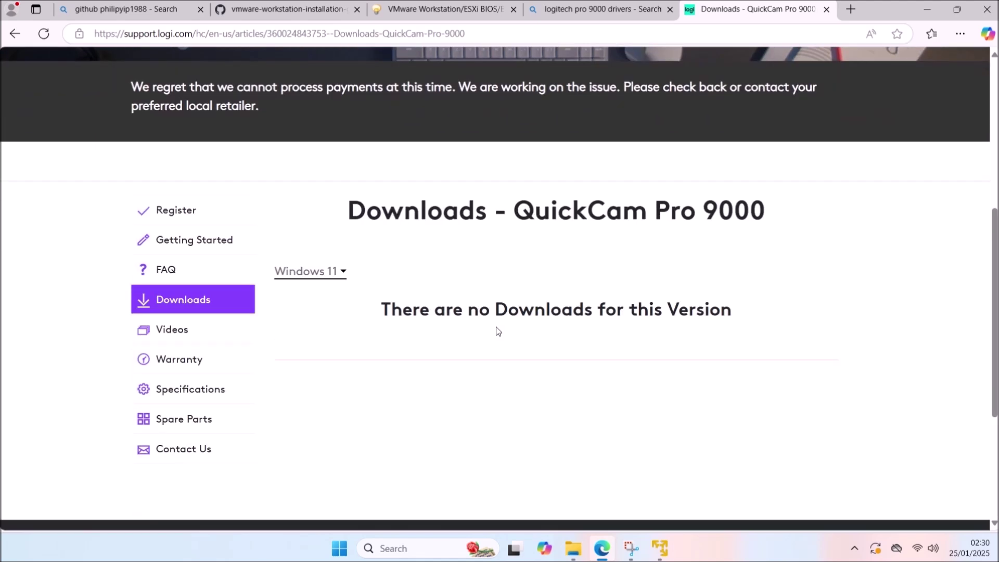
left_click(327, 278)
left_click(326, 382)
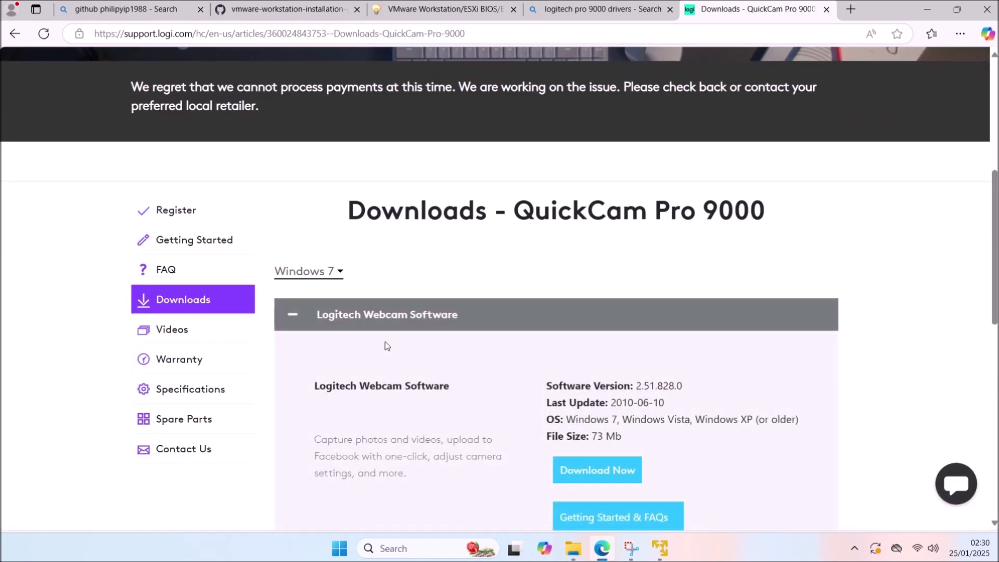
scroll(383, 345, "down", 2)
left_click(594, 343)
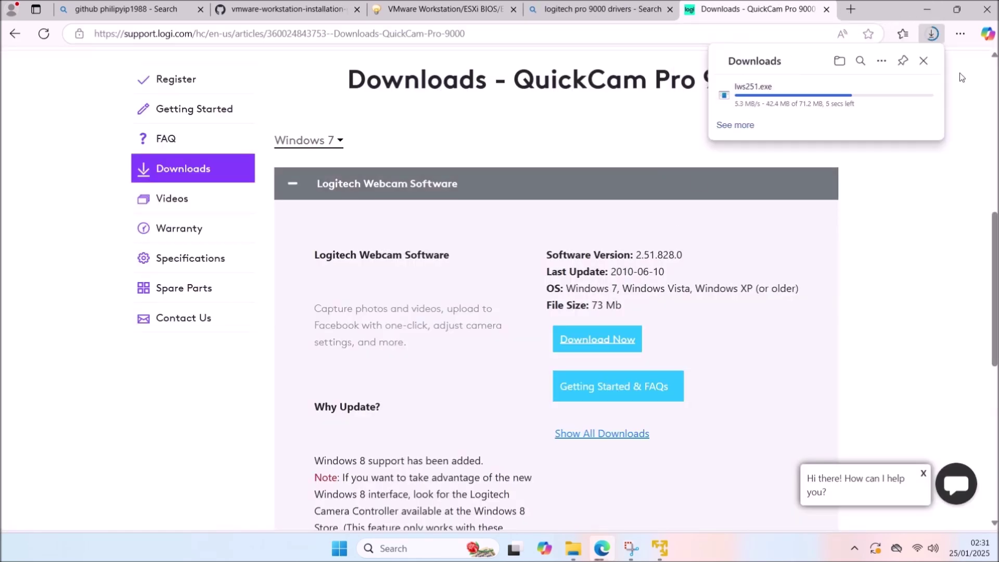
left_click(929, 10)
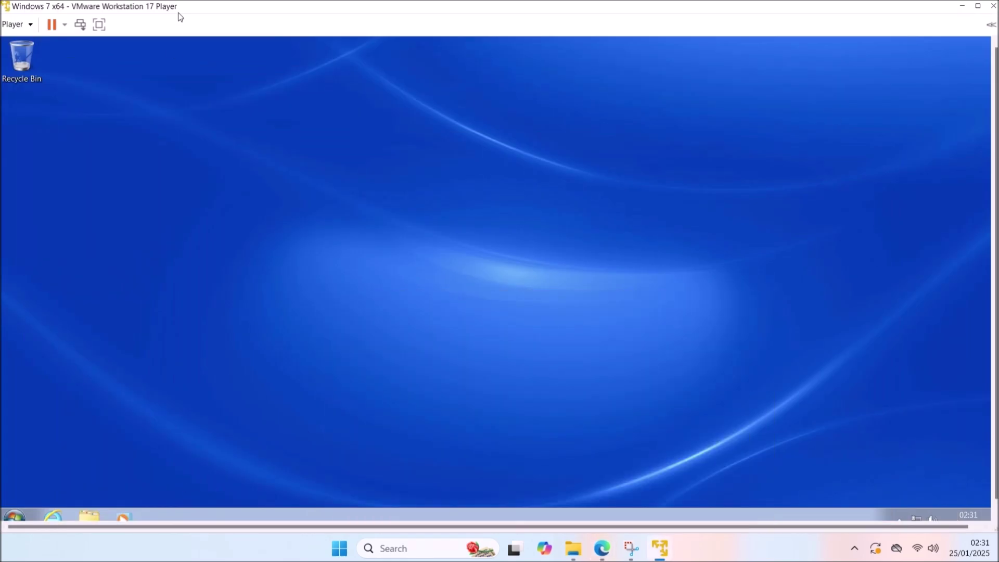
Step: Arrange the virtual machine beside the host's Downloads folder and copy lws251.exe into the guest's Downloads folder
key("super+Left")
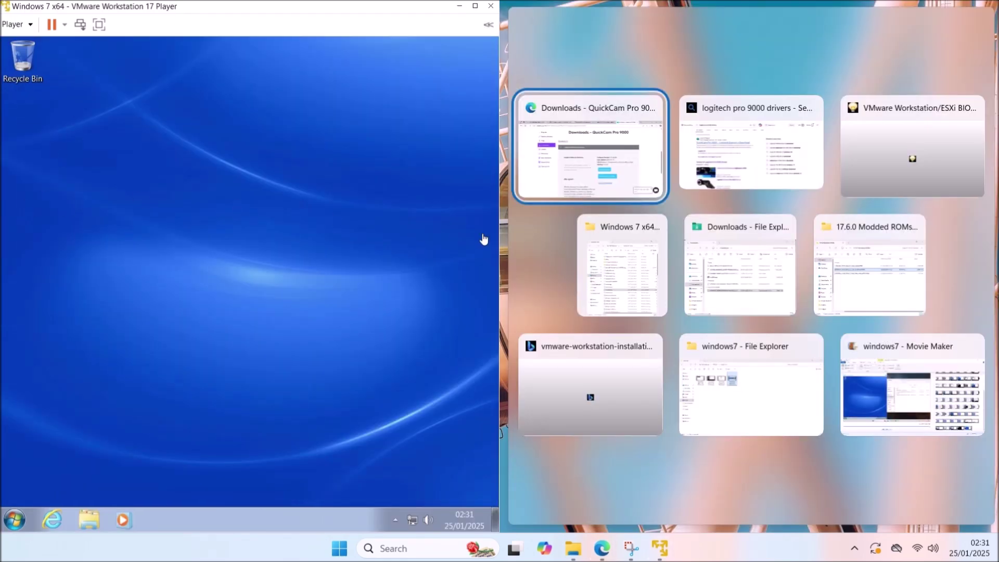
left_click(659, 276)
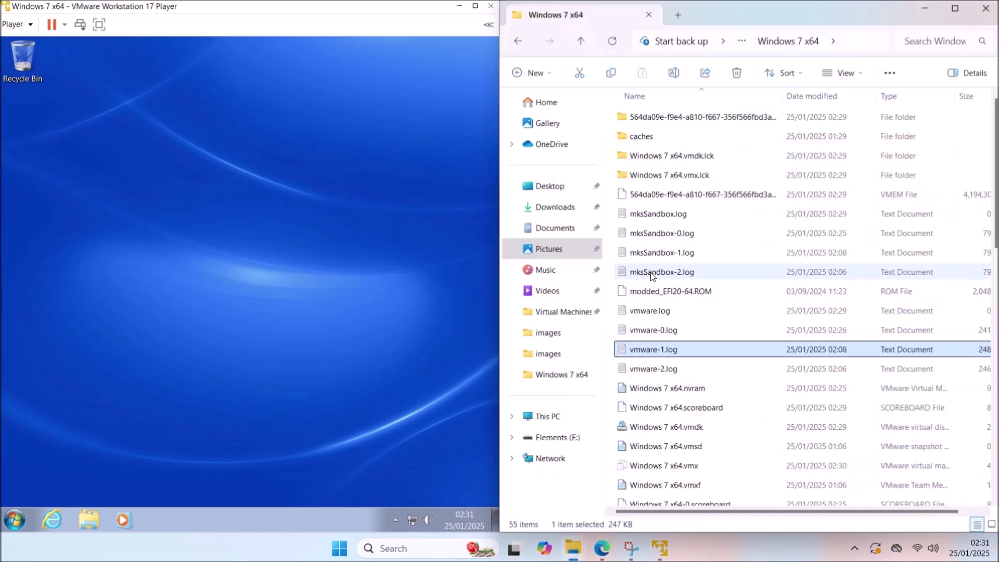
left_click(562, 206)
left_click(89, 519)
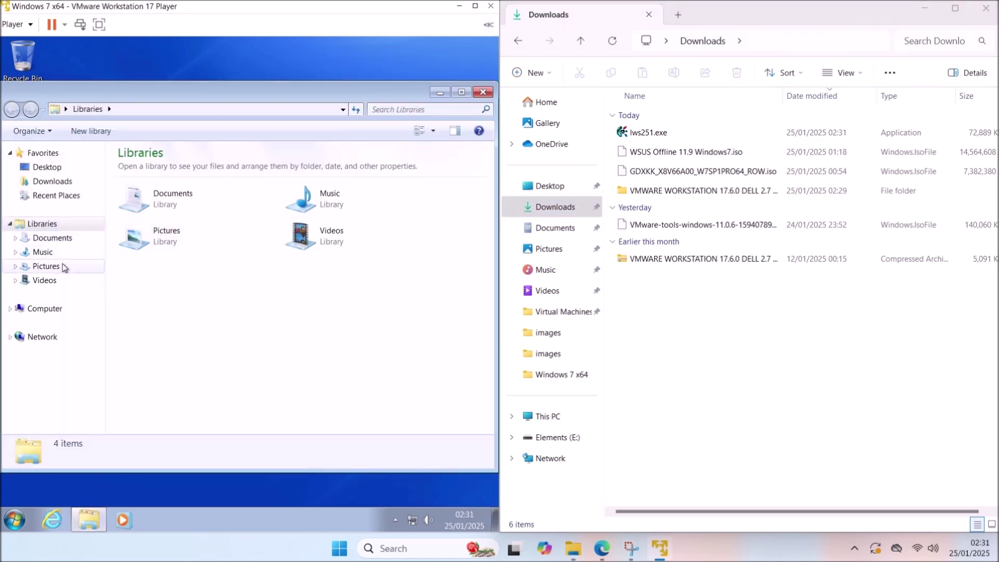
left_click(60, 183)
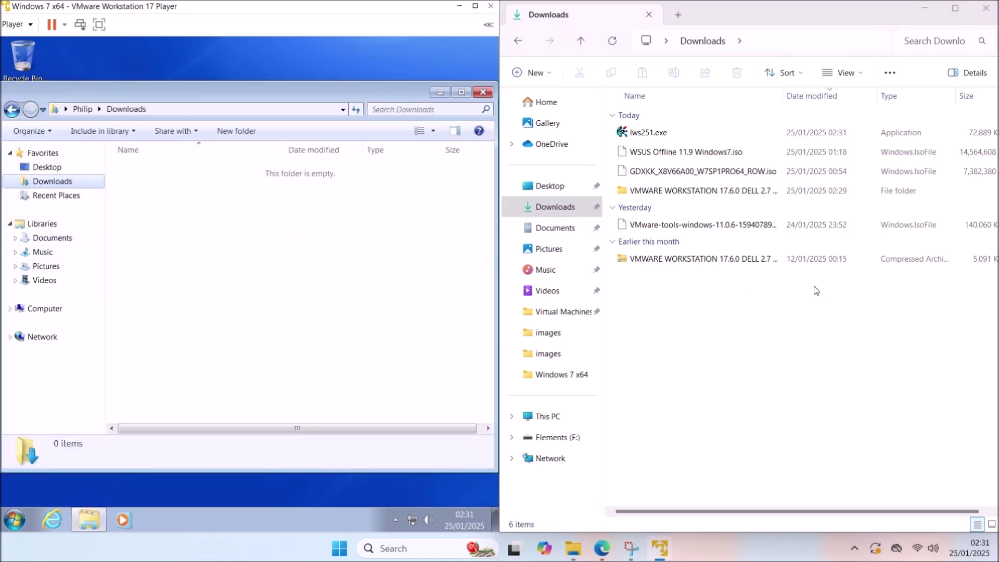
left_click(629, 127)
left_click_drag(628, 128, 338, 306)
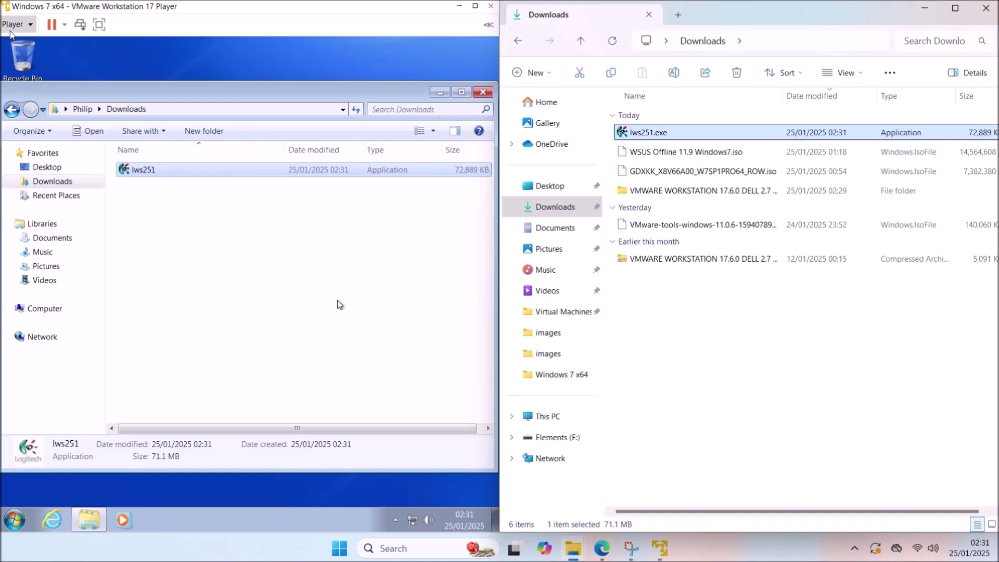
left_click(340, 305)
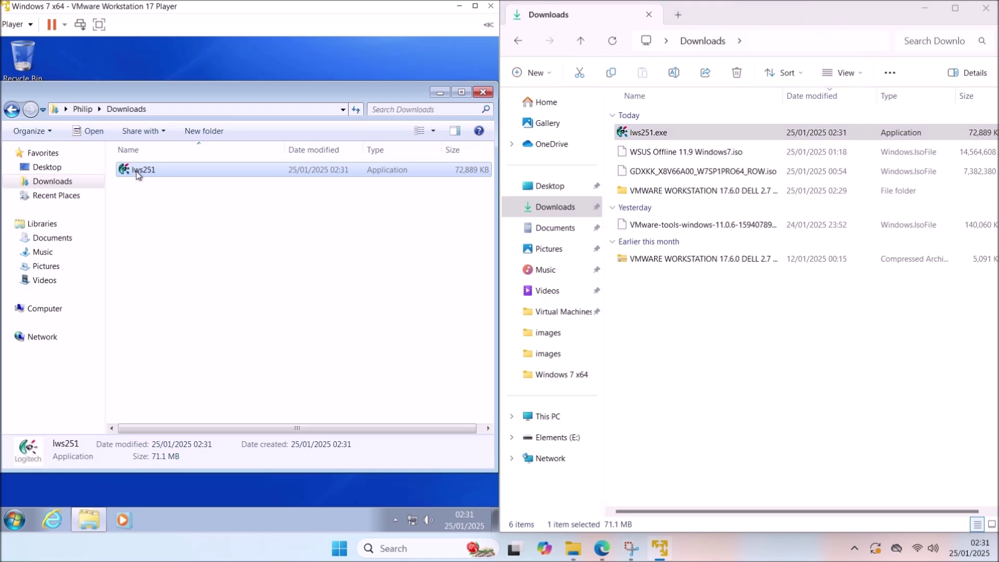
Step: Check the Logitech USB Composite Device's connection to the virtual machine, and run lws251.exe in the guest, allowing it to make changes
left_click(13, 24)
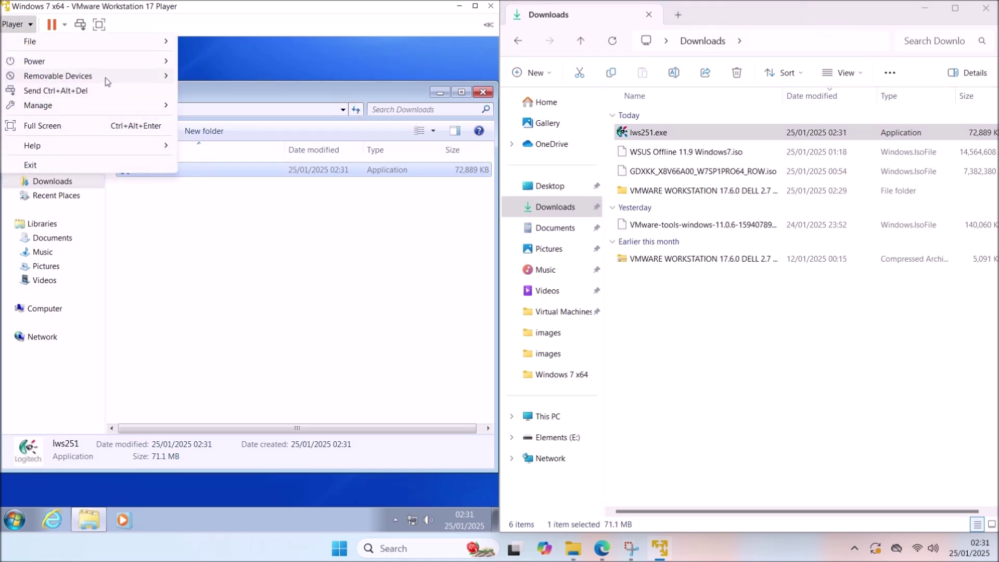
mouse_move(104, 76)
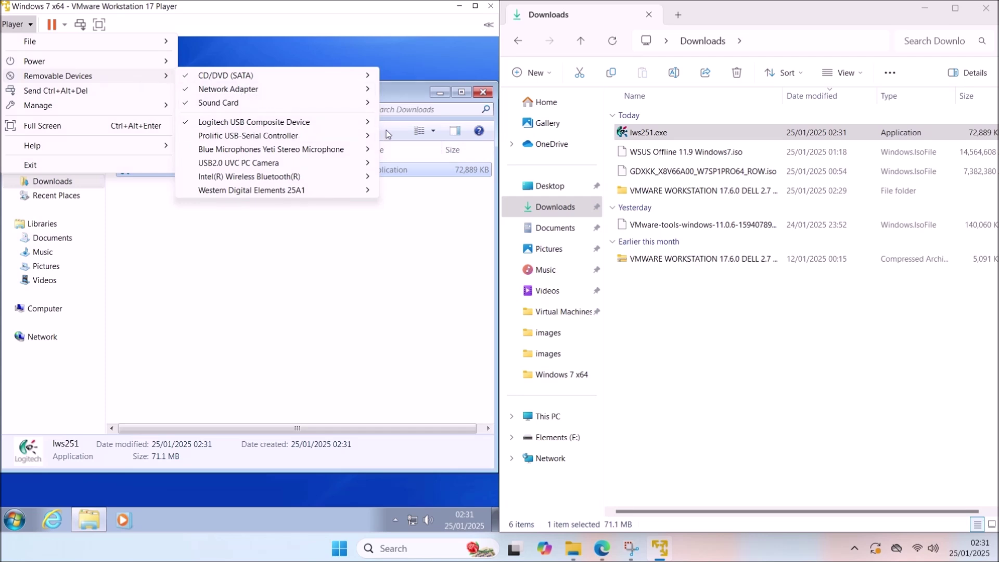
mouse_move(365, 130)
left_click(223, 198)
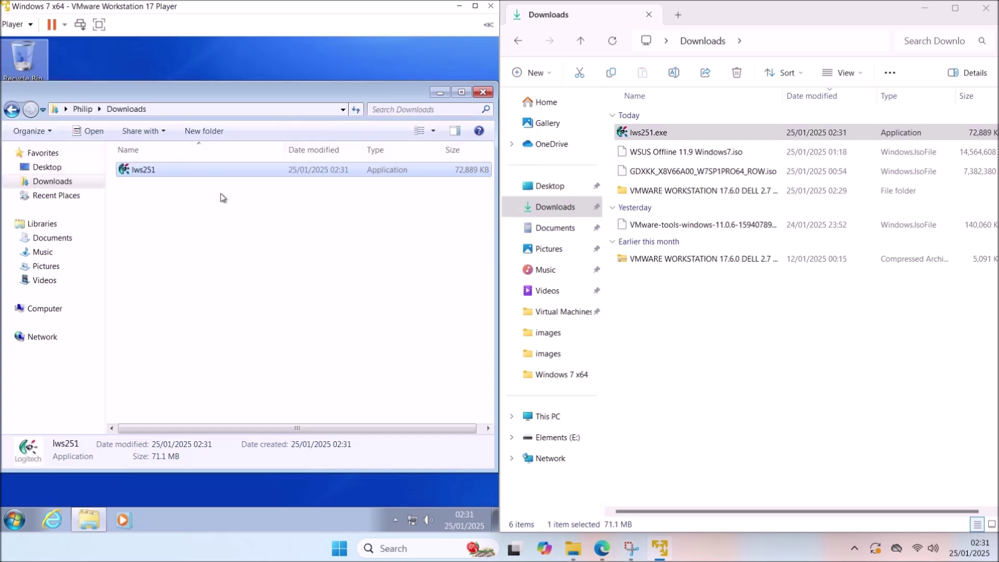
double_click(202, 171)
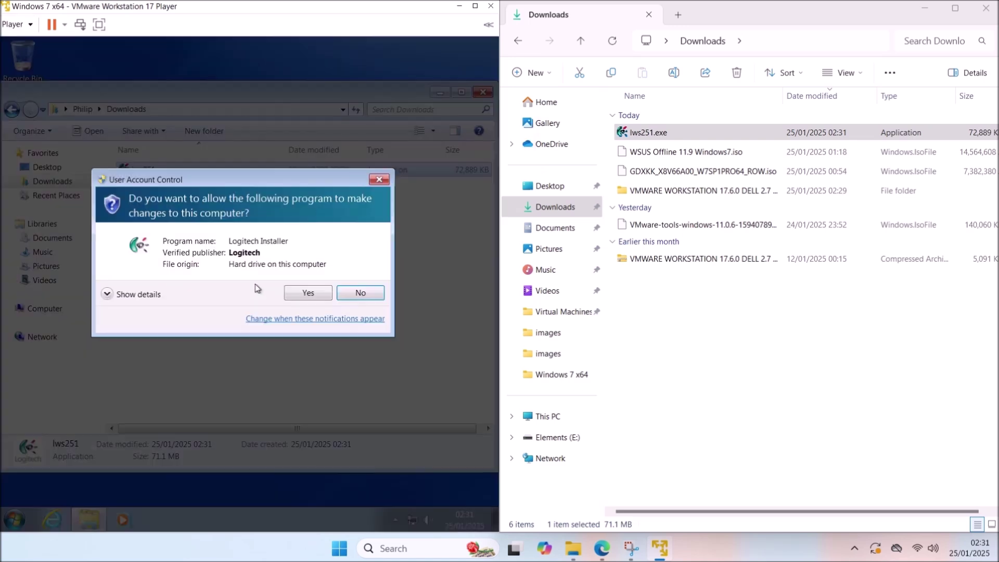
left_click(321, 294)
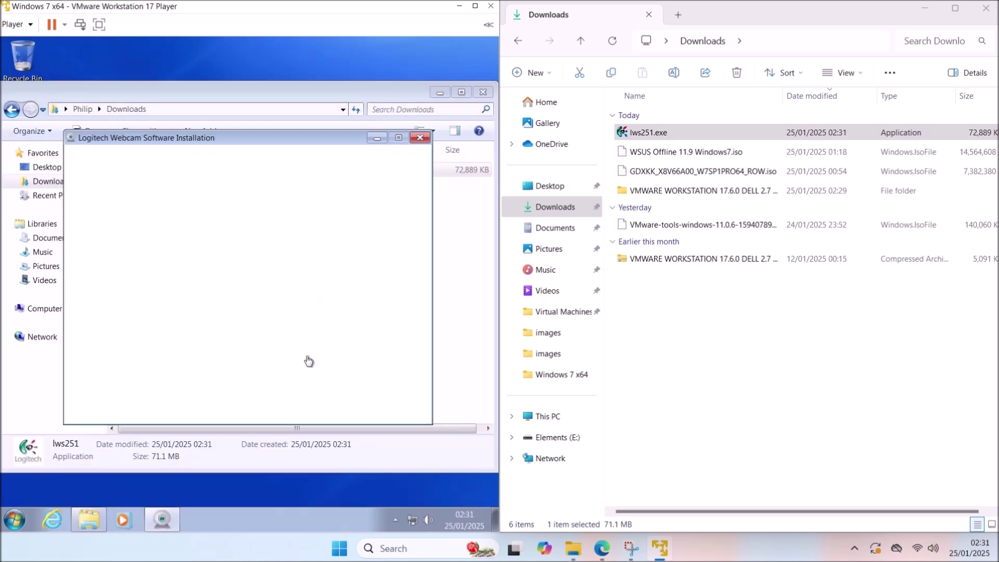
Step: Install the Logitech Webcam Software in English for the QuickCam Pro 9000, keeping the offered webcam and microphone settings
left_click(394, 388)
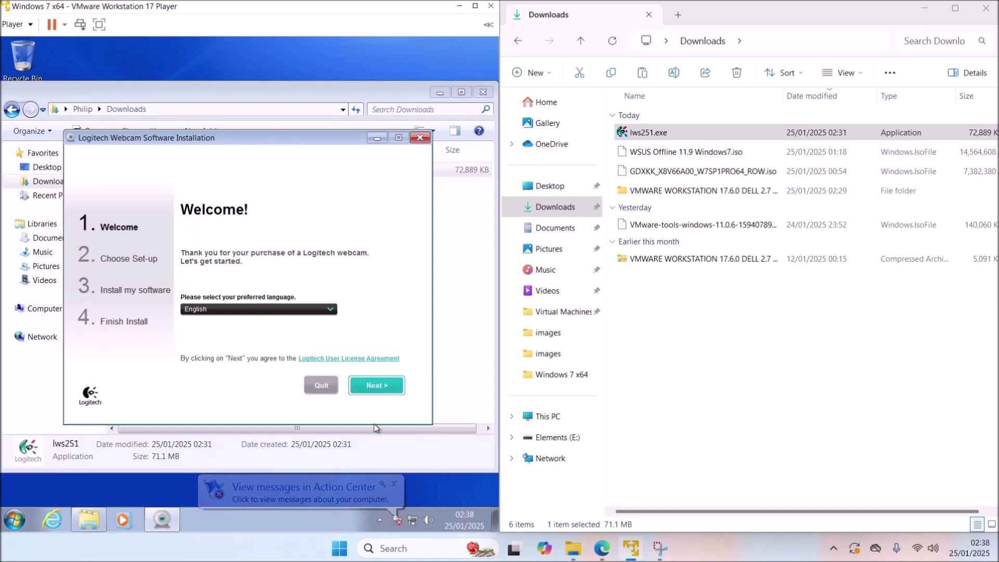
left_click(385, 393)
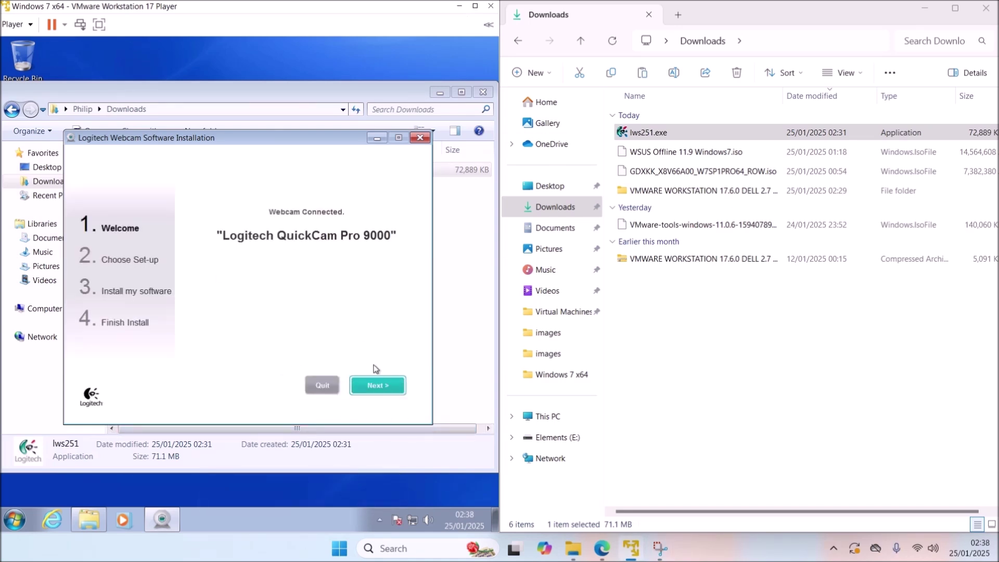
left_click(382, 386)
left_click(390, 416)
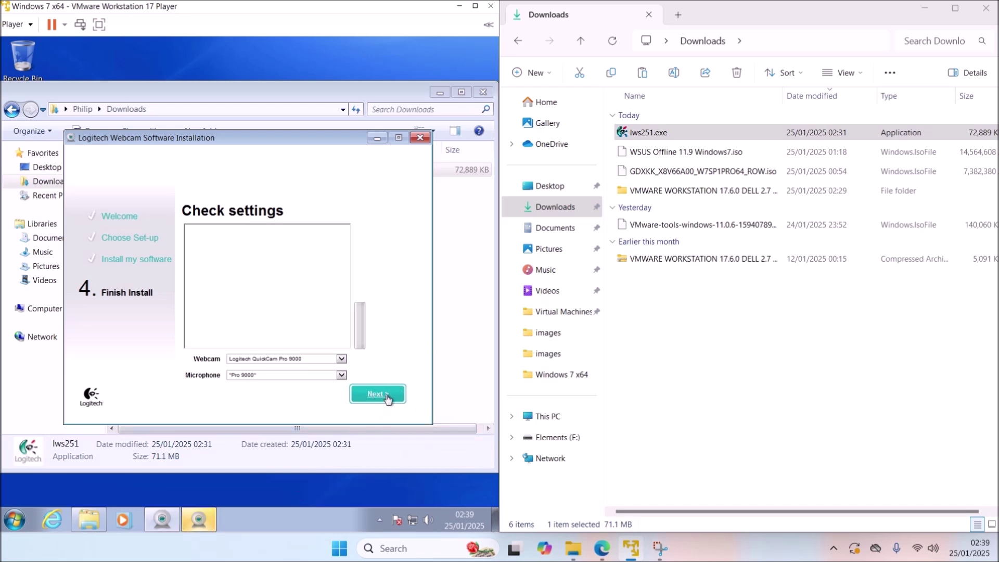
left_click(378, 395)
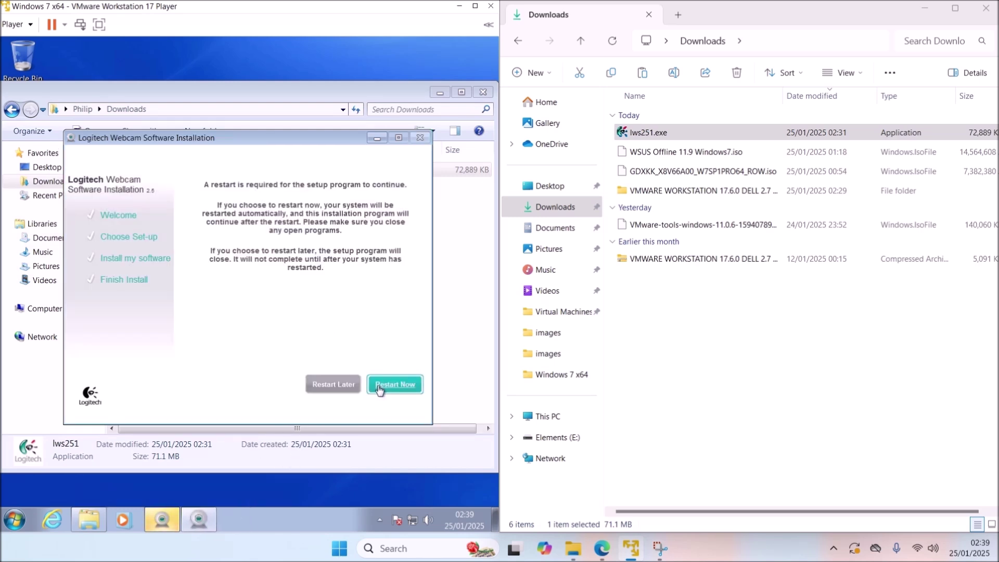
Step: Answer the installer's restart request and shut down the Windows 7 guest
left_click(378, 388)
left_click(24, 519)
left_click(192, 487)
left_click(274, 407)
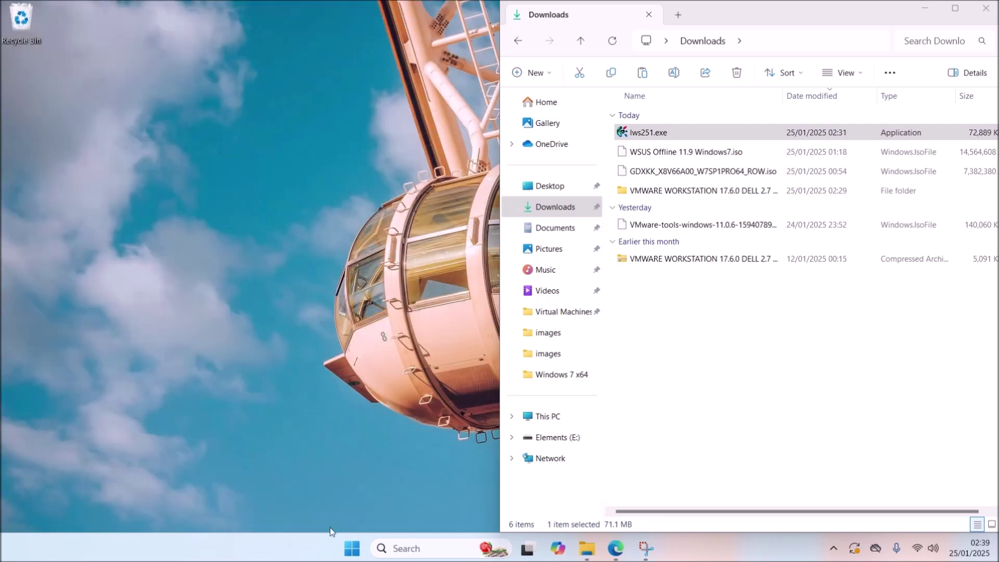
Step: Reopen VMware Workstation 17 Player and set the Windows 7 x64 machine's USB compatibility to USB 2.0
left_click(354, 549)
key("Escape")
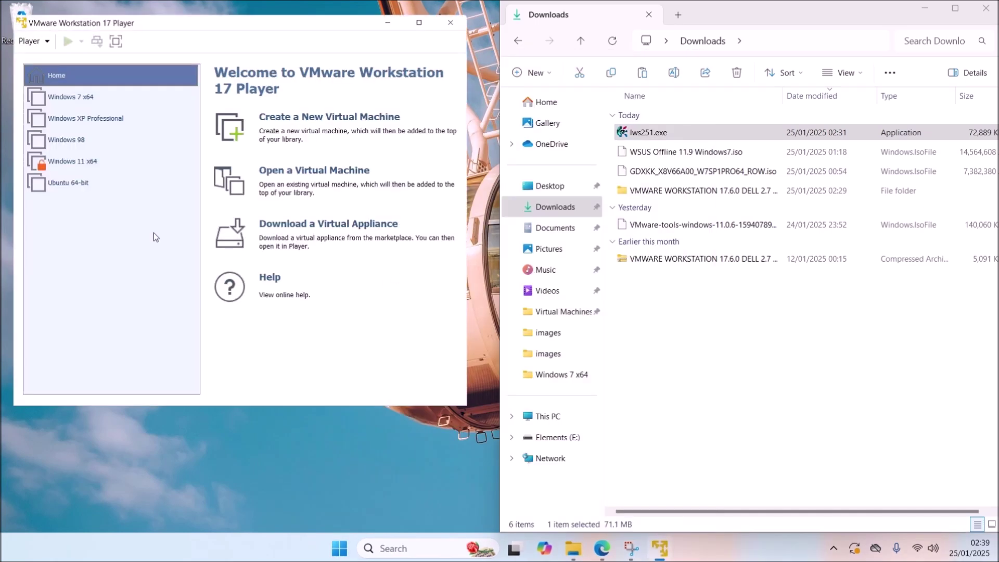
left_click(72, 101)
right_click(82, 96)
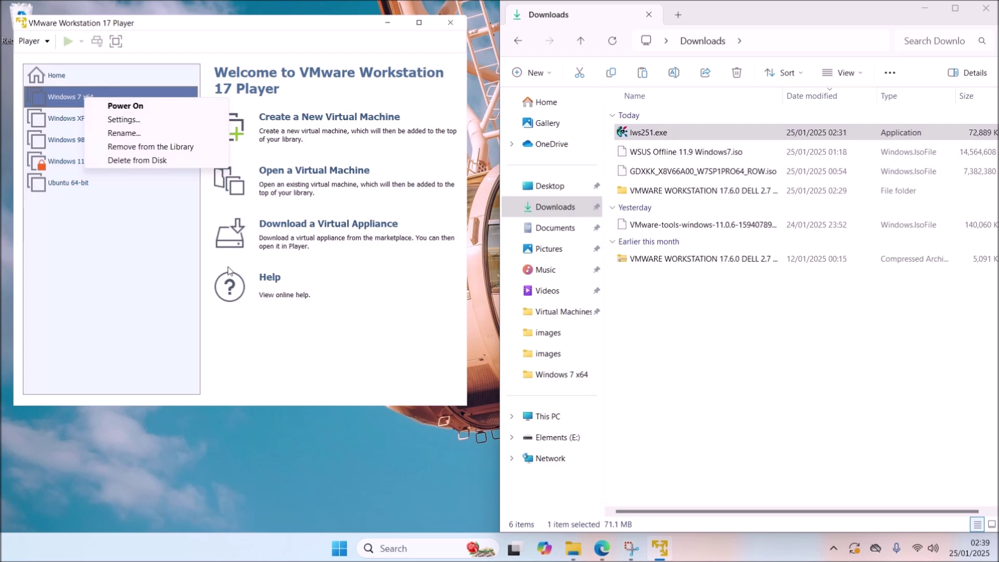
left_click(161, 306)
left_click(281, 366)
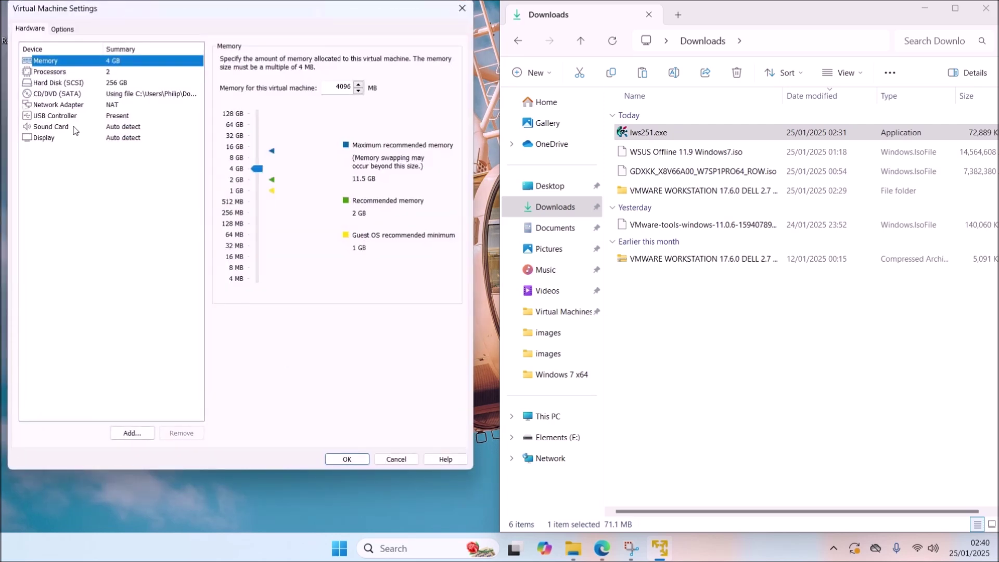
left_click(55, 115)
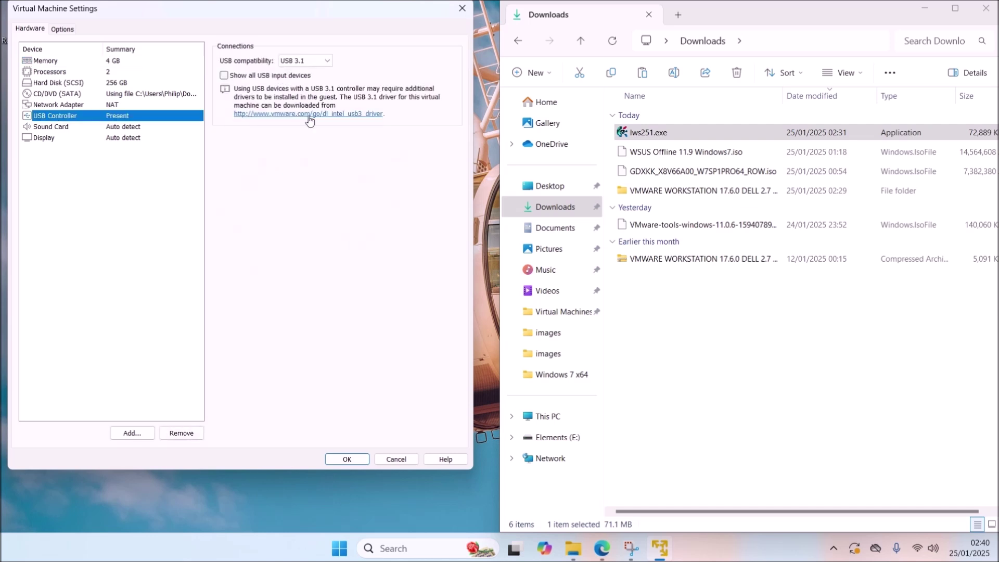
left_click(319, 61)
left_click(319, 80)
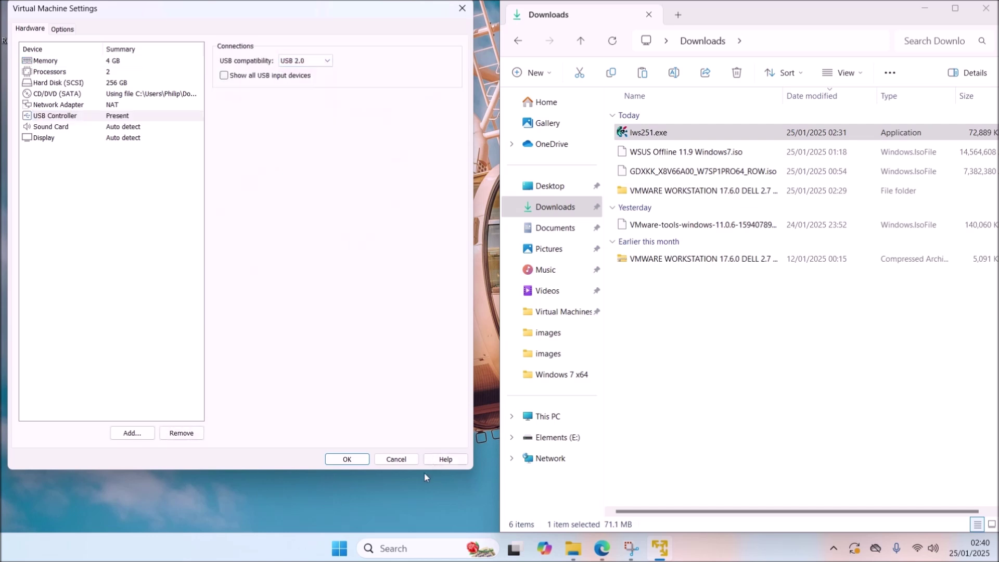
left_click(348, 460)
Step: Power on the Windows 7 x64 virtual machine and connect the Logitech USB Composite Device to it from the host
left_click(68, 41)
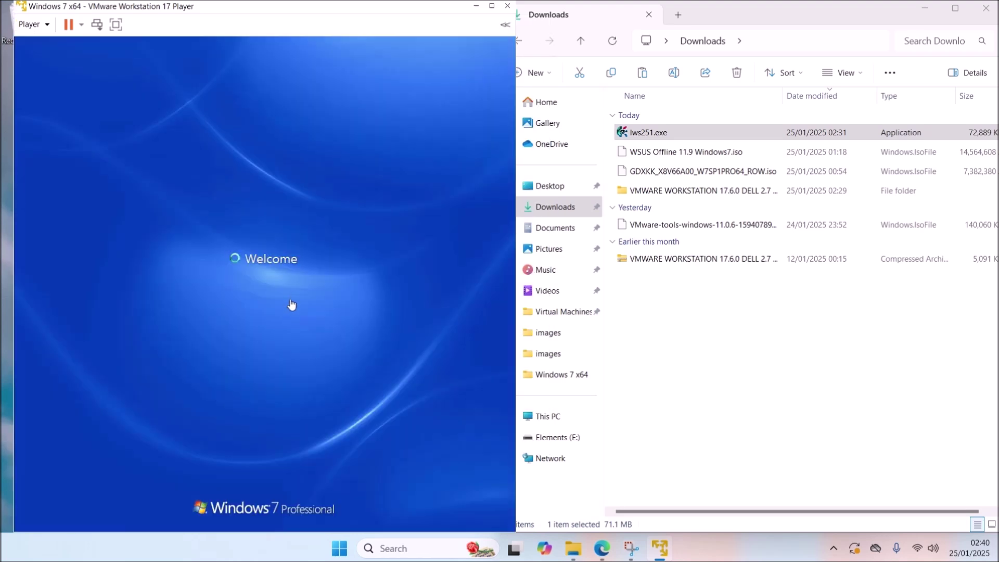
left_click(32, 23)
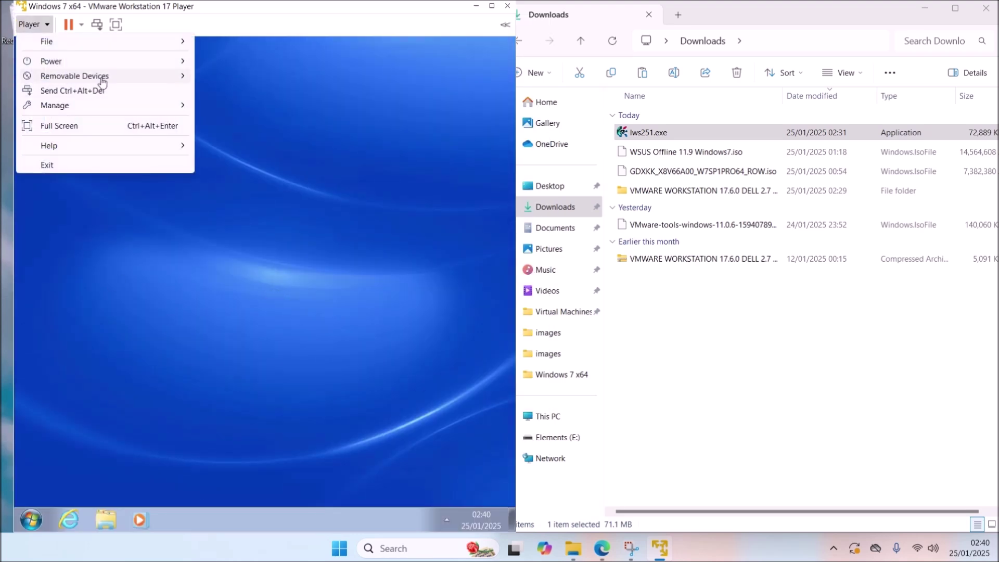
mouse_move(104, 76)
mouse_move(367, 129)
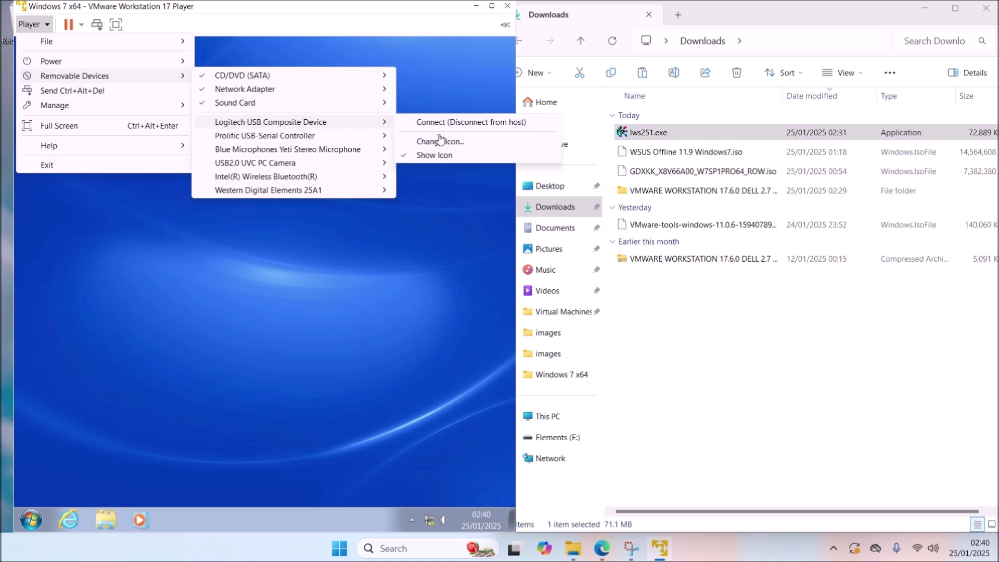
left_click(458, 125)
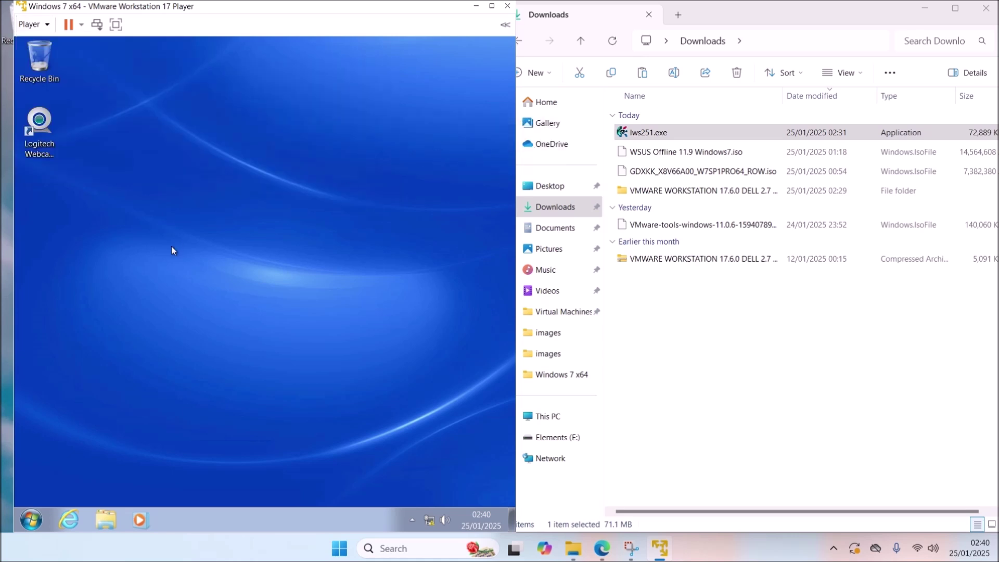
Step: Realign the virtual machine window, launch the Logitech Webcam Software in the guest and start Quick Capture
left_click_drag(89, 9, 71, 9)
double_click(32, 128)
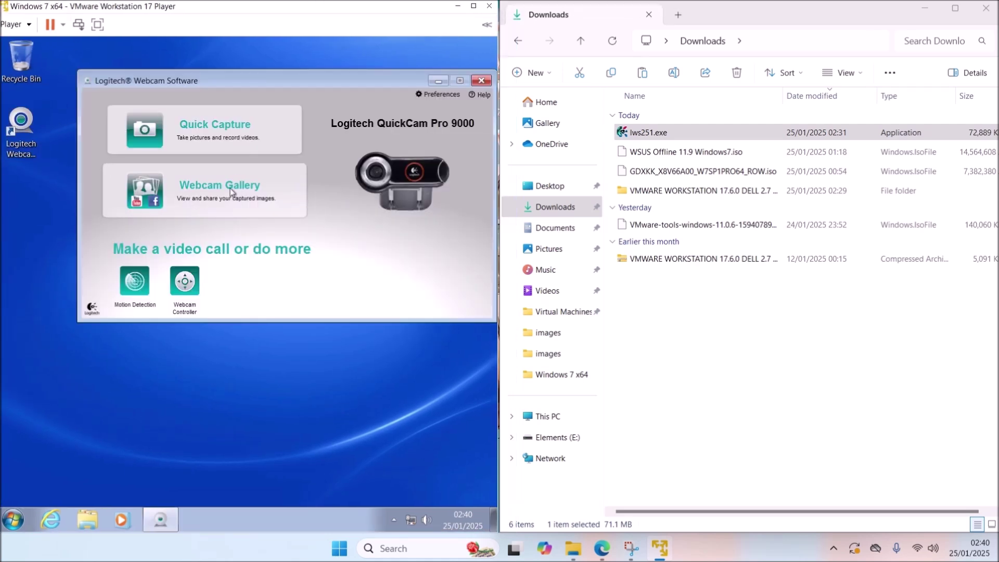
left_click(231, 136)
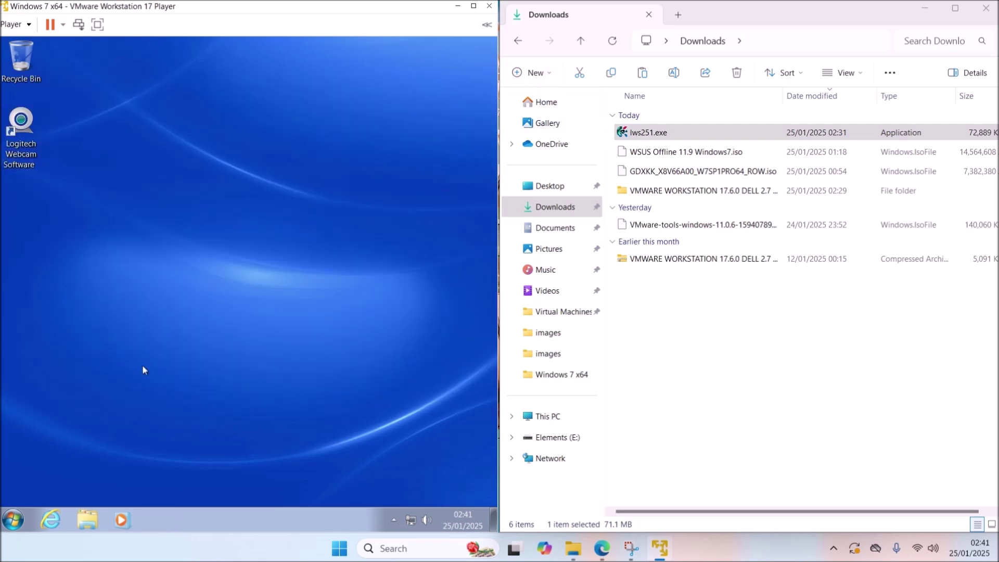
Step: Shut down the Windows 7 guest and minimize the host's Downloads window
left_click(13, 521)
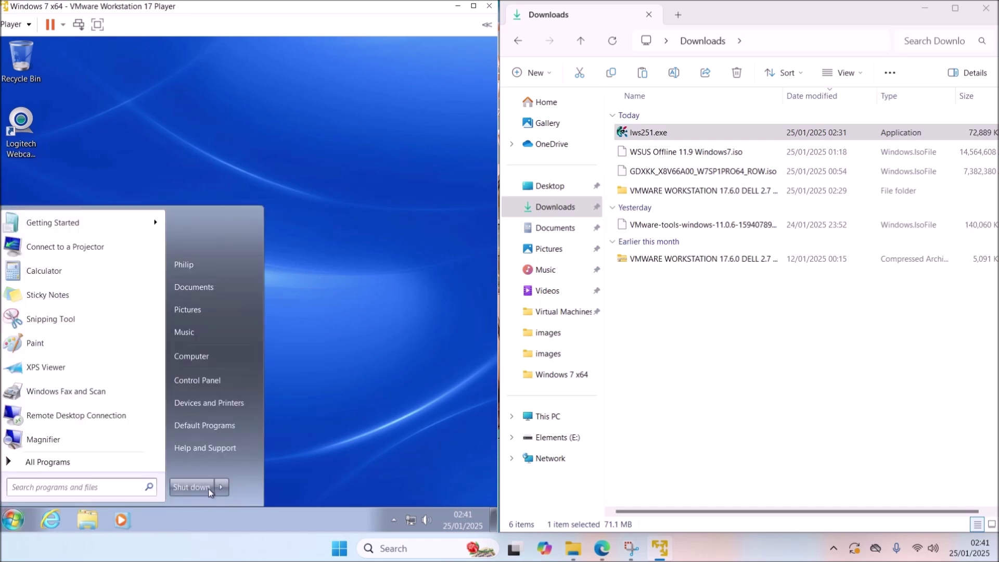
left_click(205, 488)
left_click(925, 8)
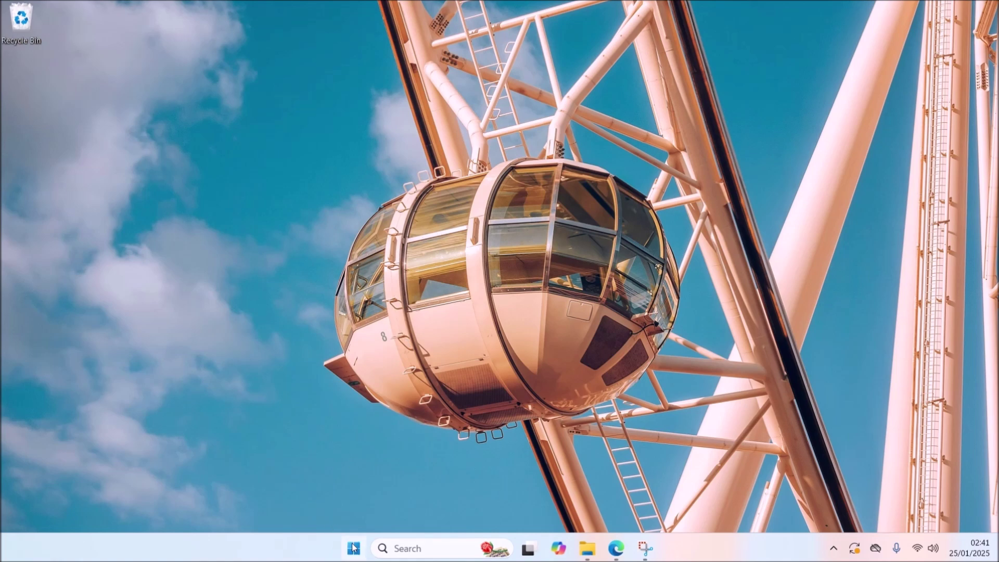
Step: Open the host's Device Manager, collapse Other devices and expand Ports (COM & LPT) to examine the Prolific USB serial port
right_click(354, 547)
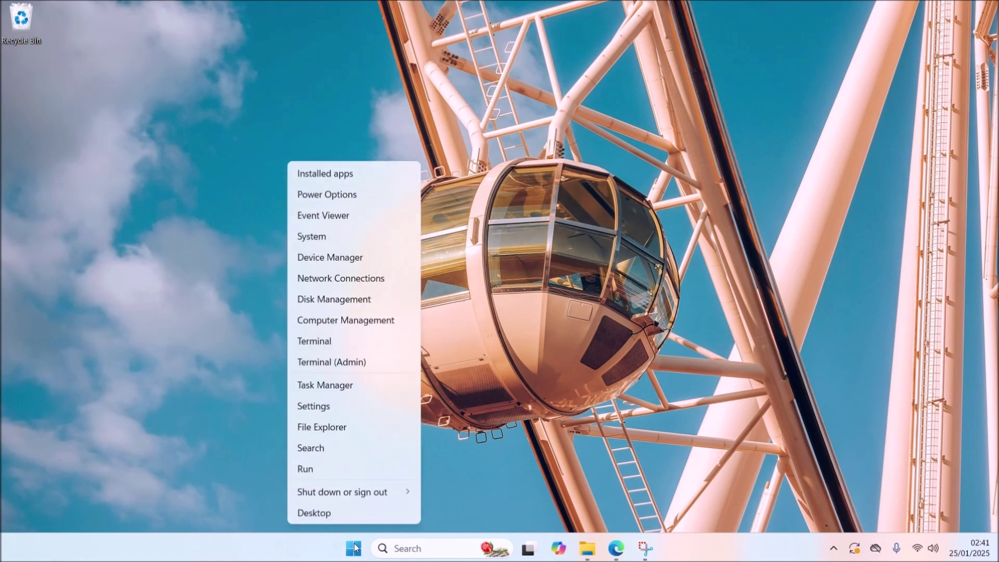
left_click(365, 257)
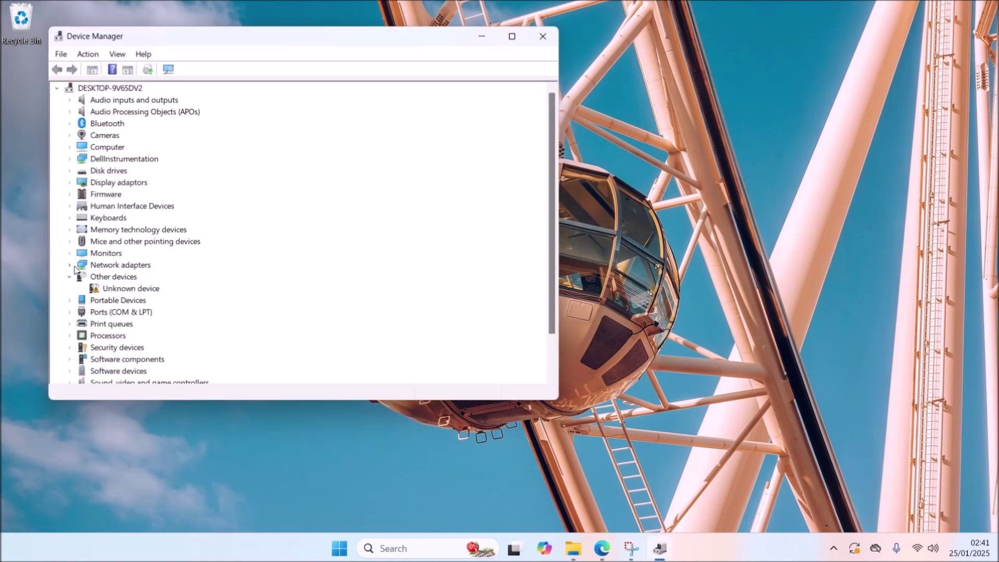
left_click(71, 276)
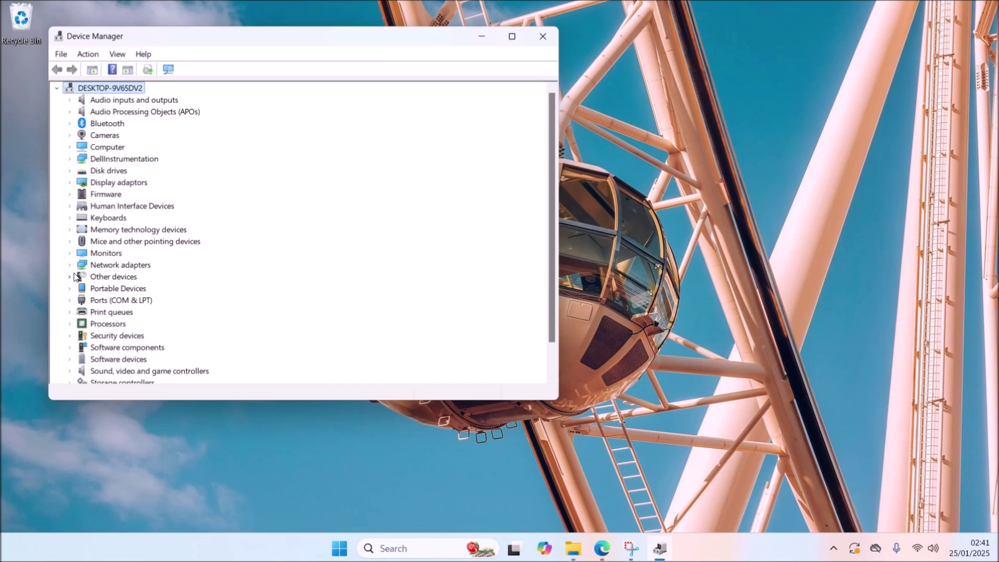
left_click(71, 301)
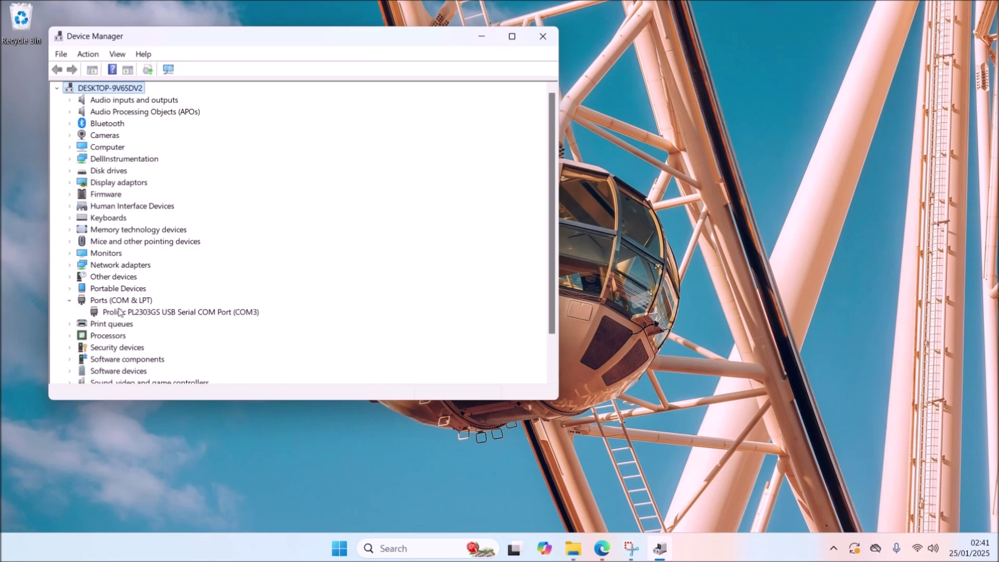
left_click(179, 312)
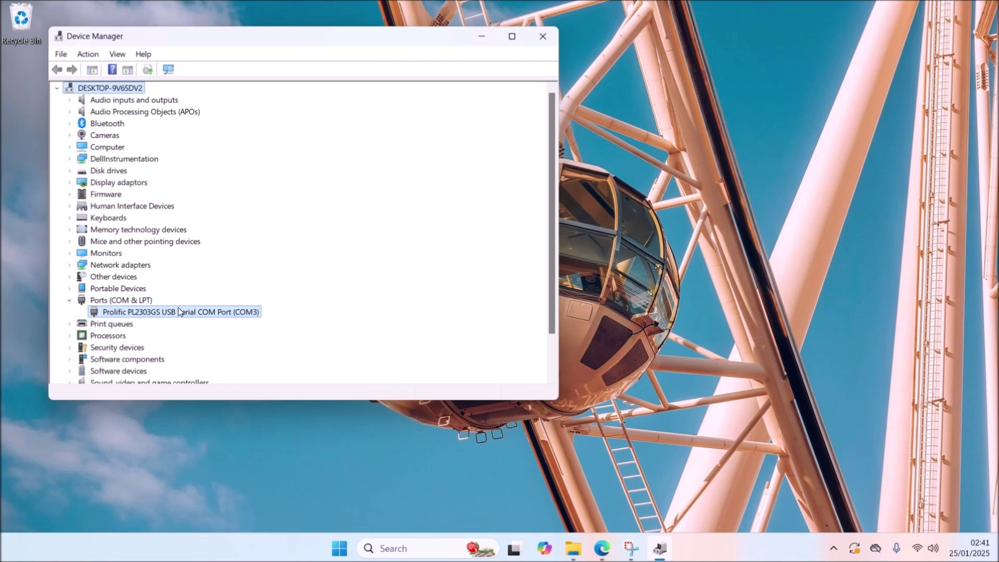
Step: Examine the Prolific PL2303GS port's settings and available COM port numbers in its advanced settings, and close its properties
right_click(178, 312)
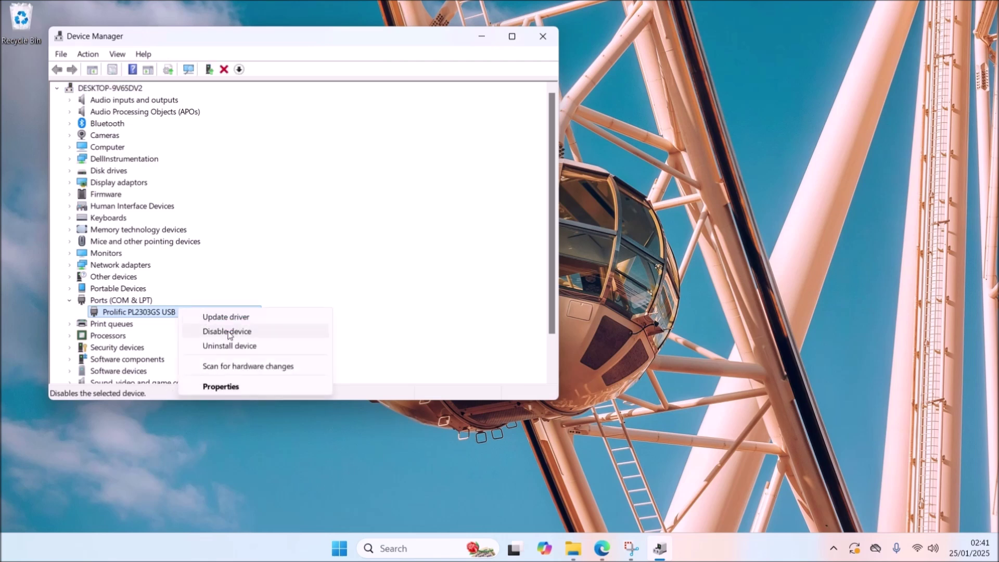
left_click(252, 388)
left_click(224, 98)
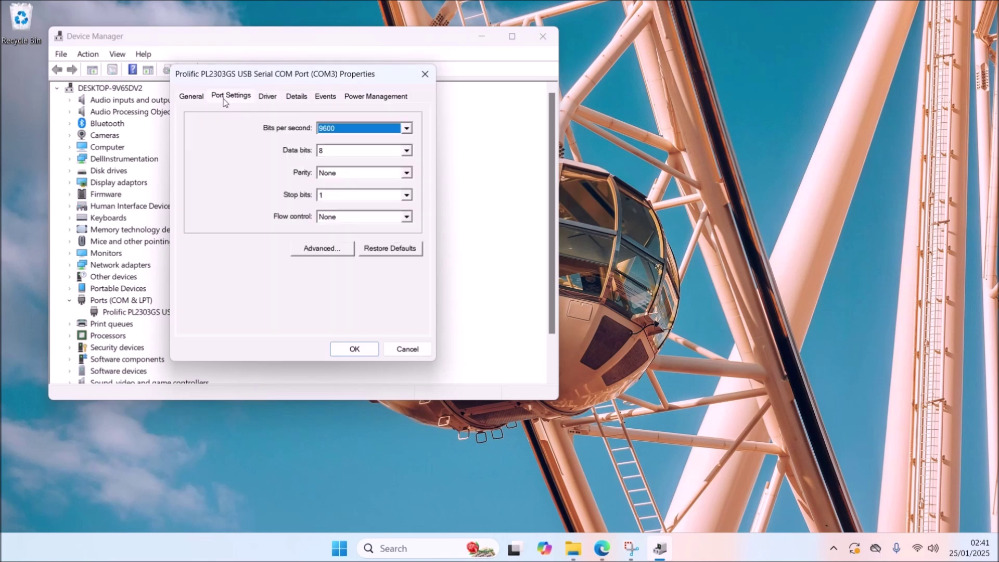
left_click(335, 245)
left_click(299, 268)
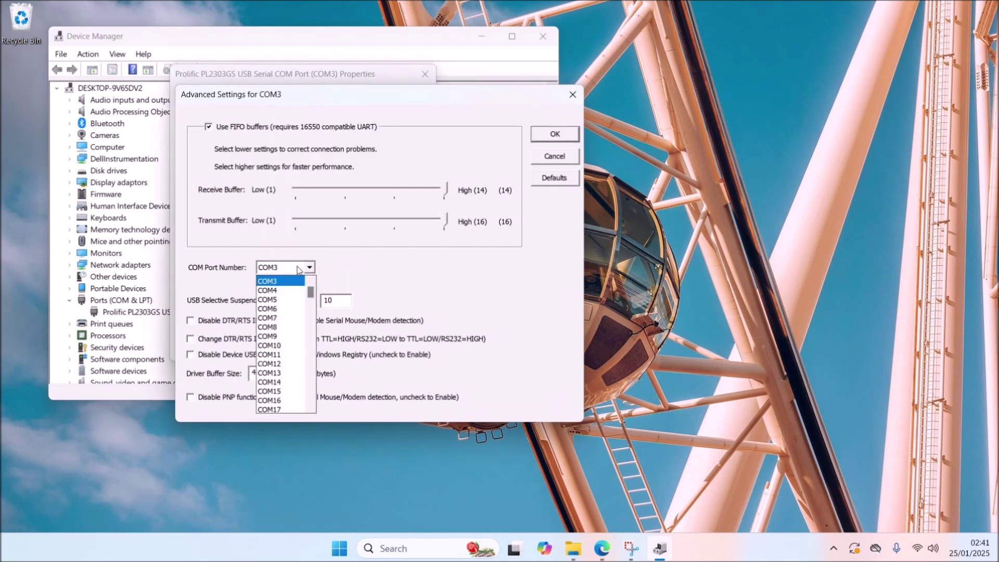
scroll(422, 267, "up", 1)
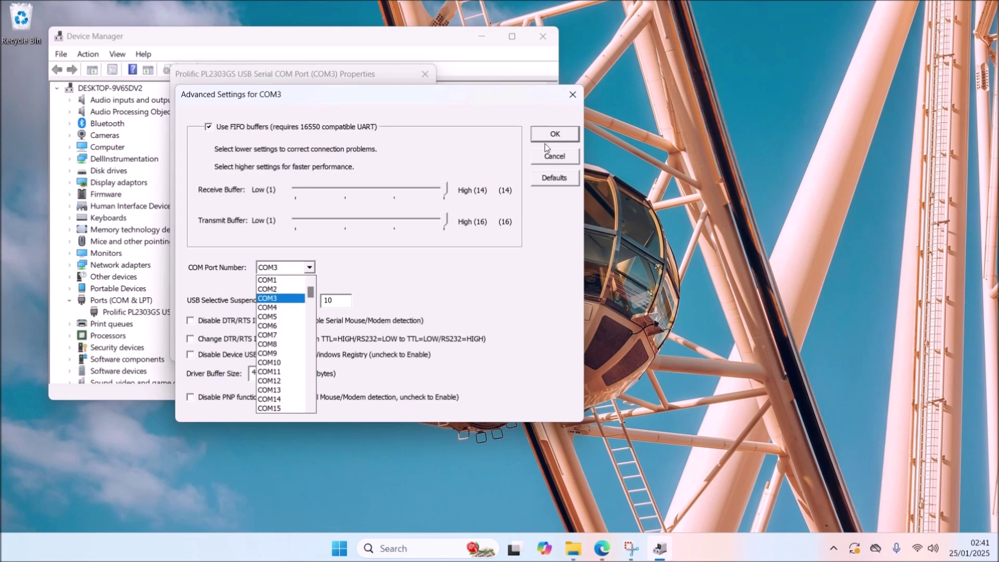
left_click(555, 134)
left_click(555, 134)
left_click(425, 74)
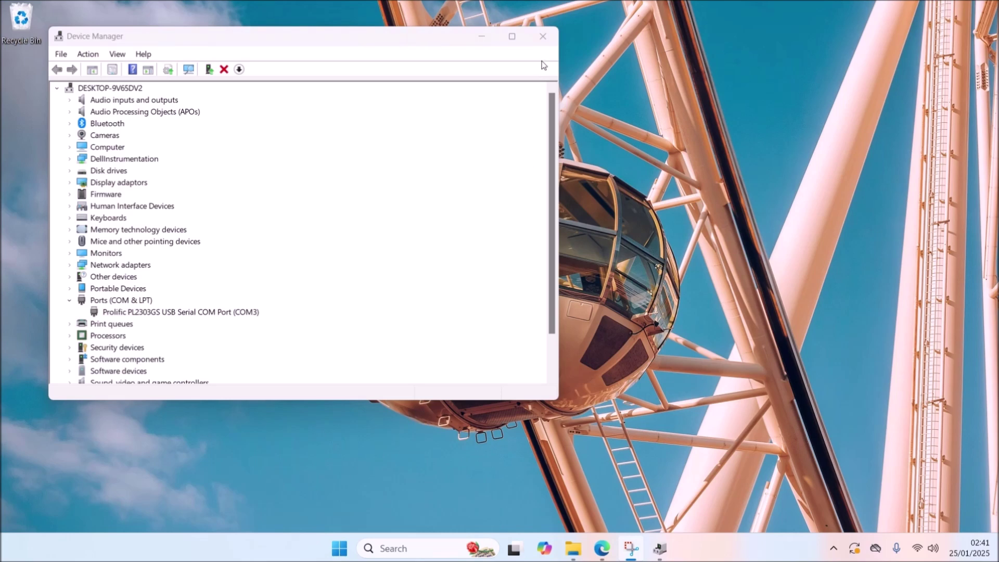
Step: Close the host's Device Manager and launch VMware Workstation 17 Player
left_click_drag(362, 37, 359, 60)
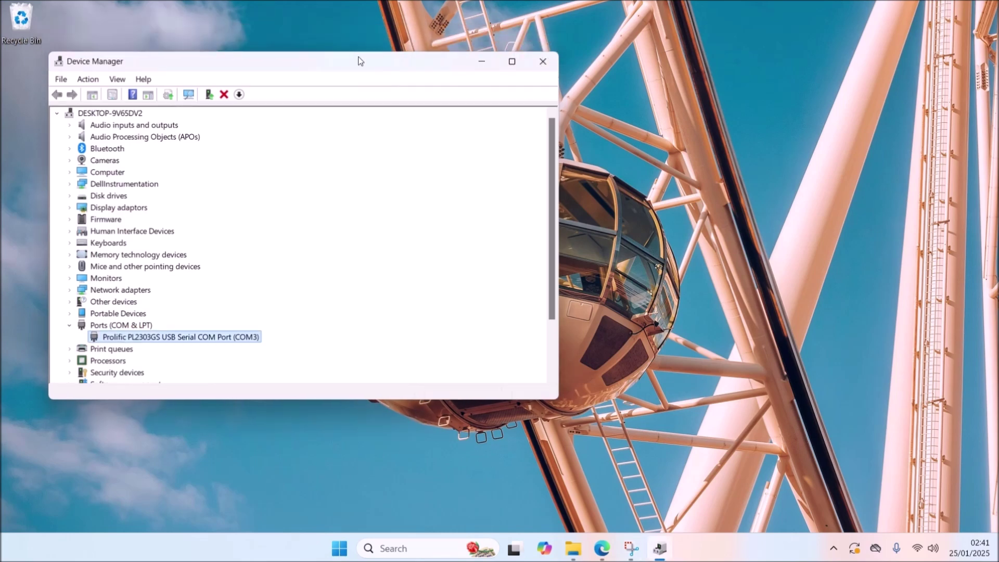
left_click(542, 61)
left_click(354, 548)
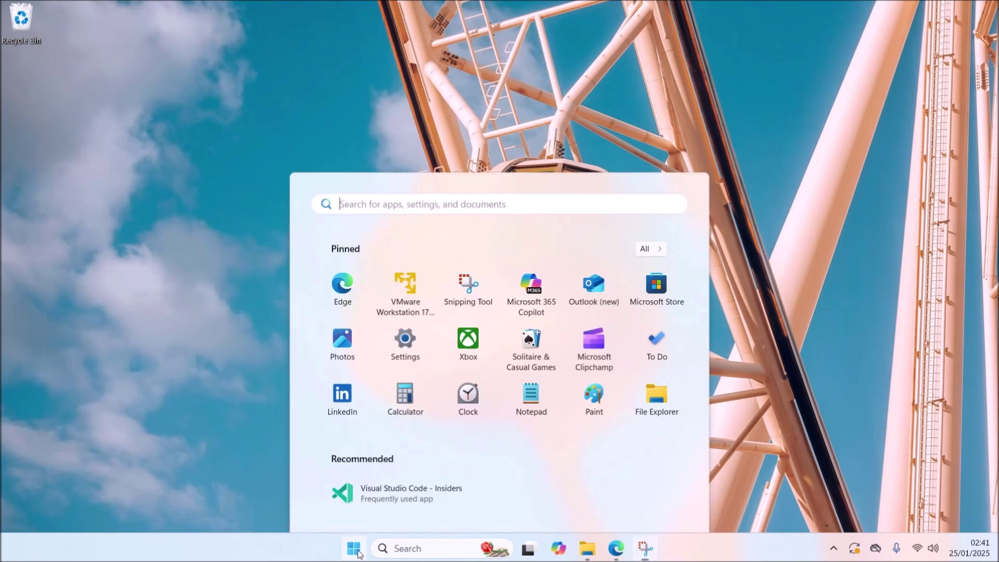
left_click(416, 190)
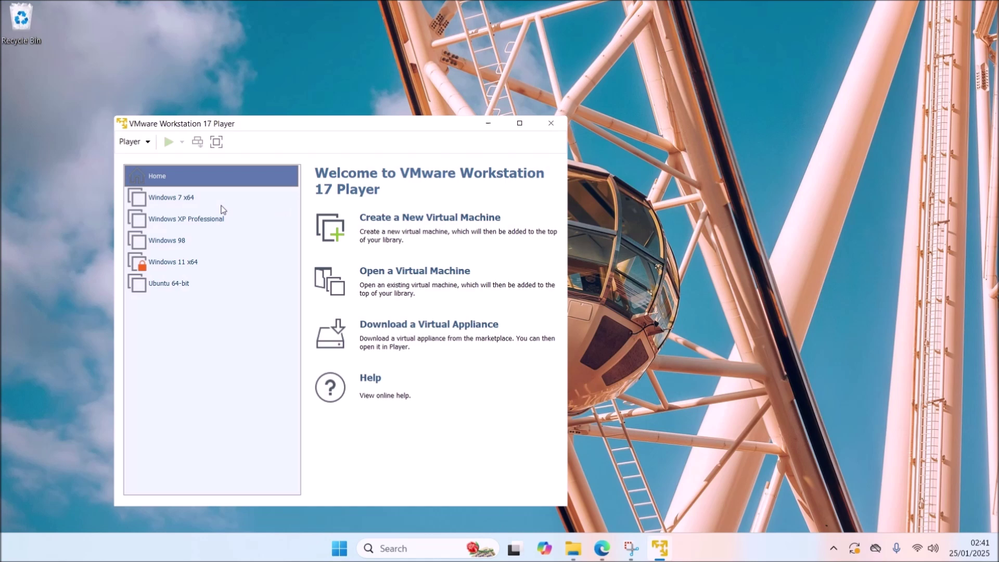
Step: Add a serial port to the Windows 7 x64 virtual machine, connected to the physical port COM3, and save the settings
left_click(221, 206)
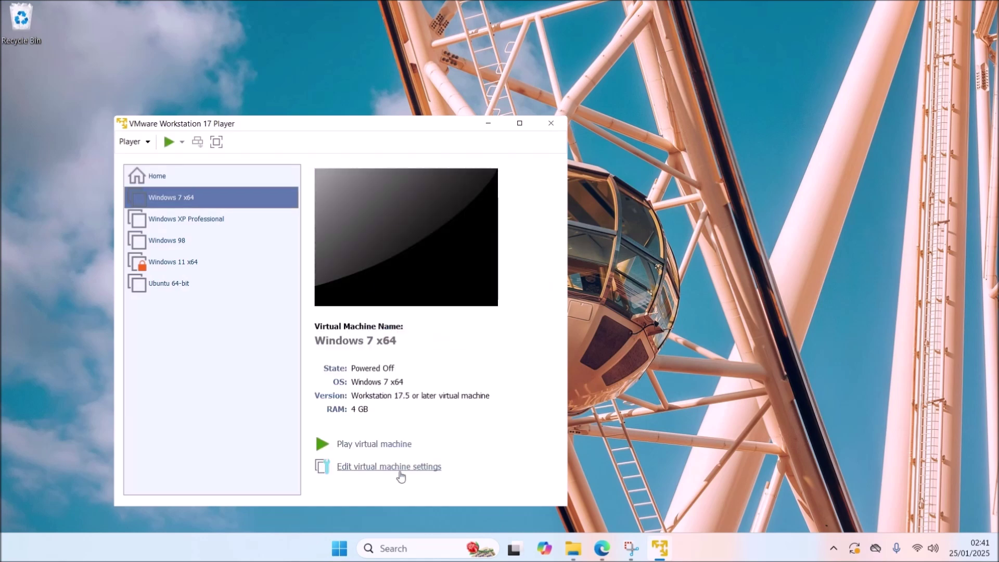
left_click(401, 469)
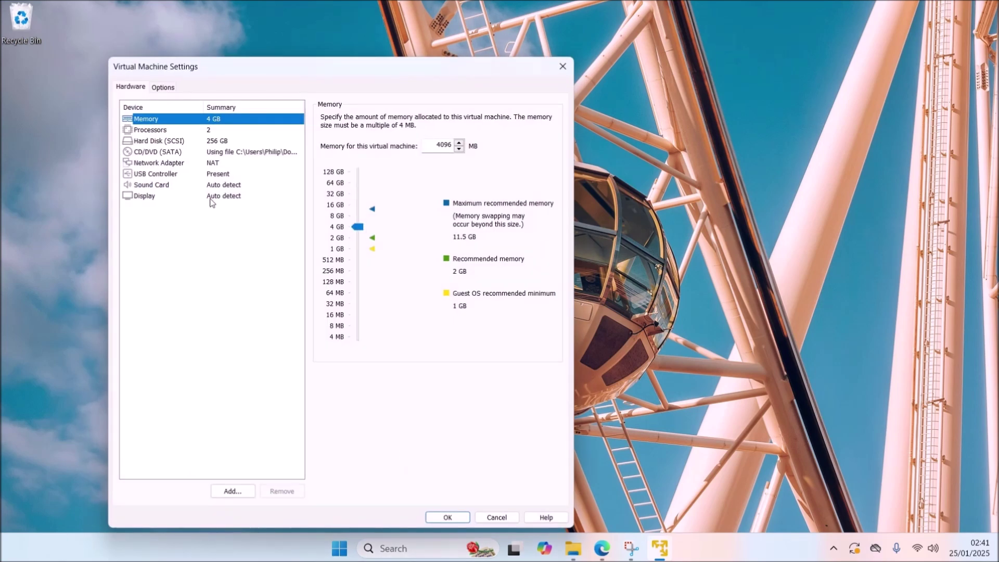
left_click(245, 492)
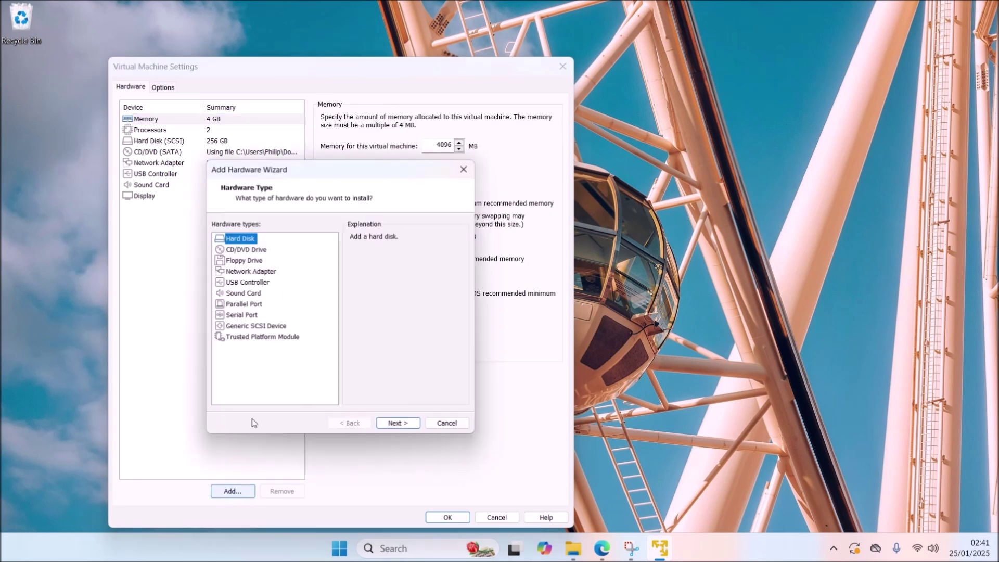
left_click(257, 315)
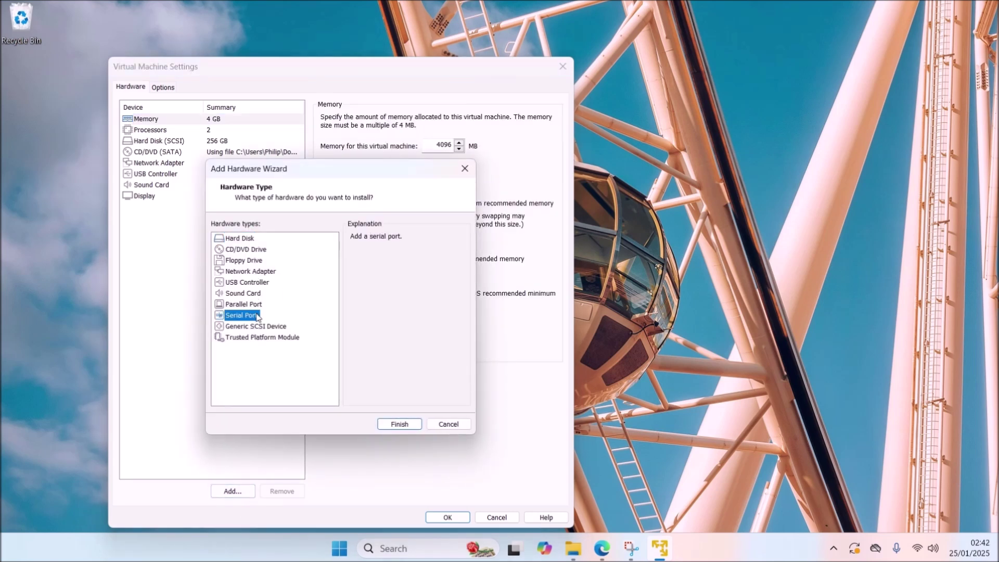
left_click(398, 425)
left_click(510, 173)
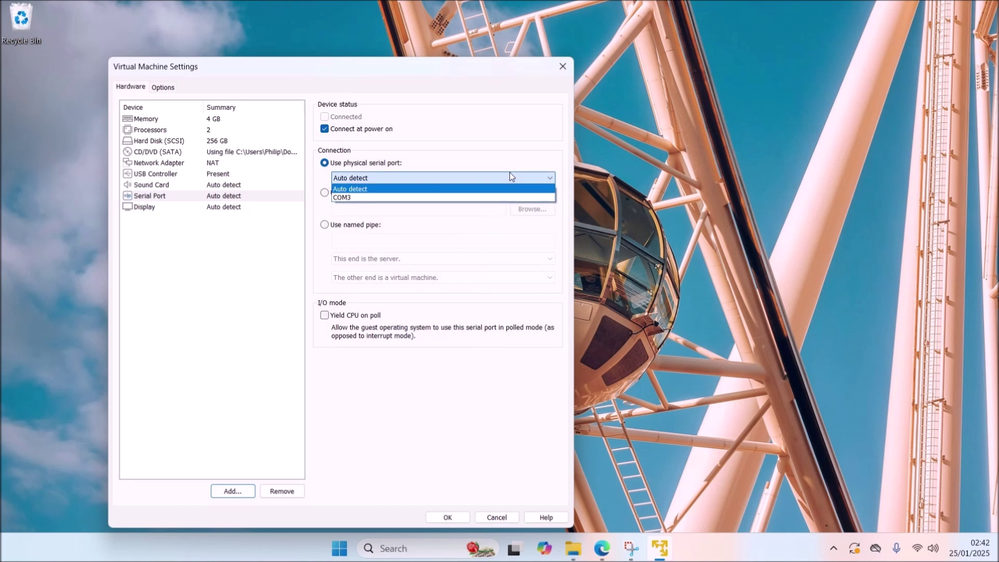
left_click(513, 201)
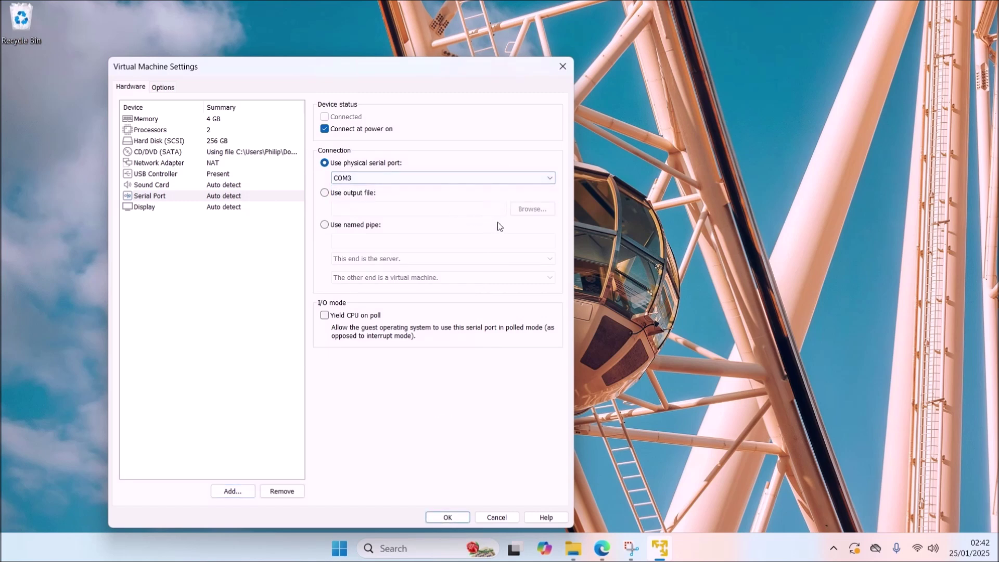
left_click(443, 519)
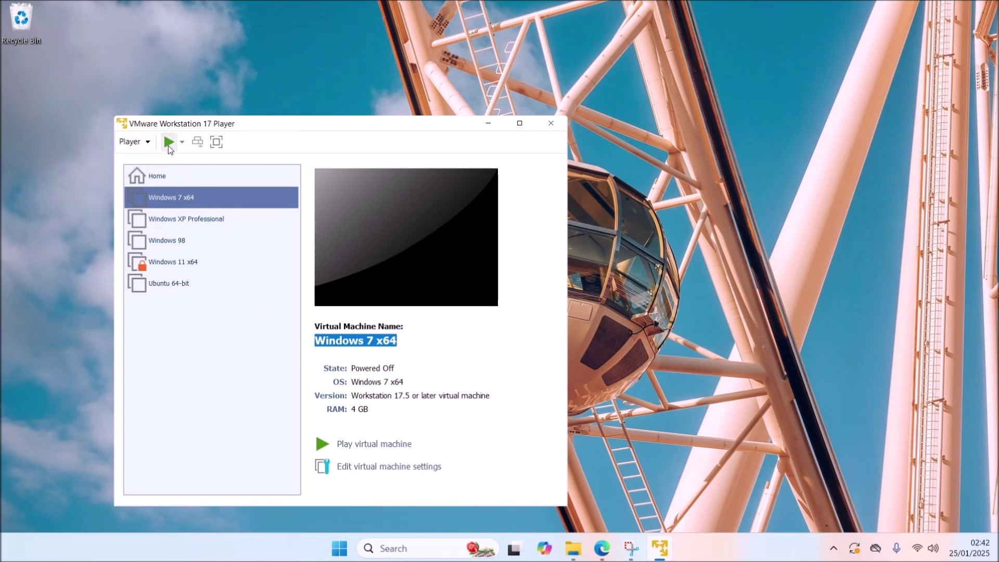
Step: Power on the Windows 7 x64 virtual machine, maximize its window and direct input to the guest desktop
left_click(167, 145)
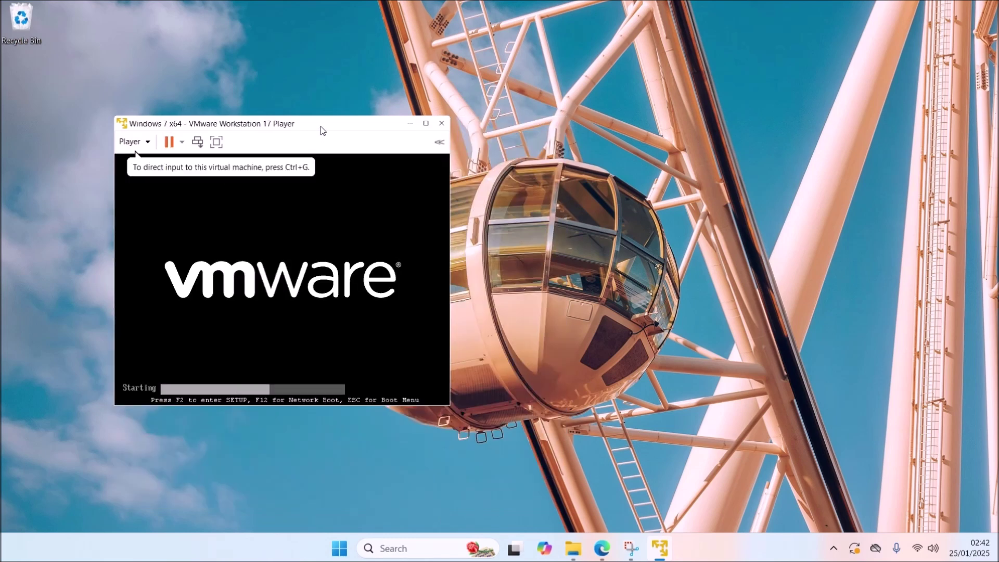
double_click(321, 126)
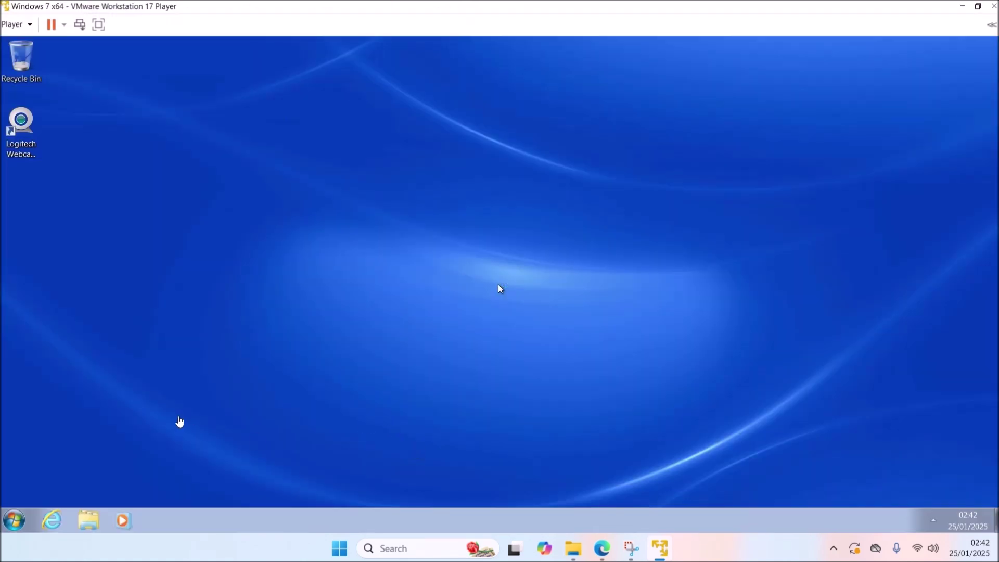
left_click(498, 285)
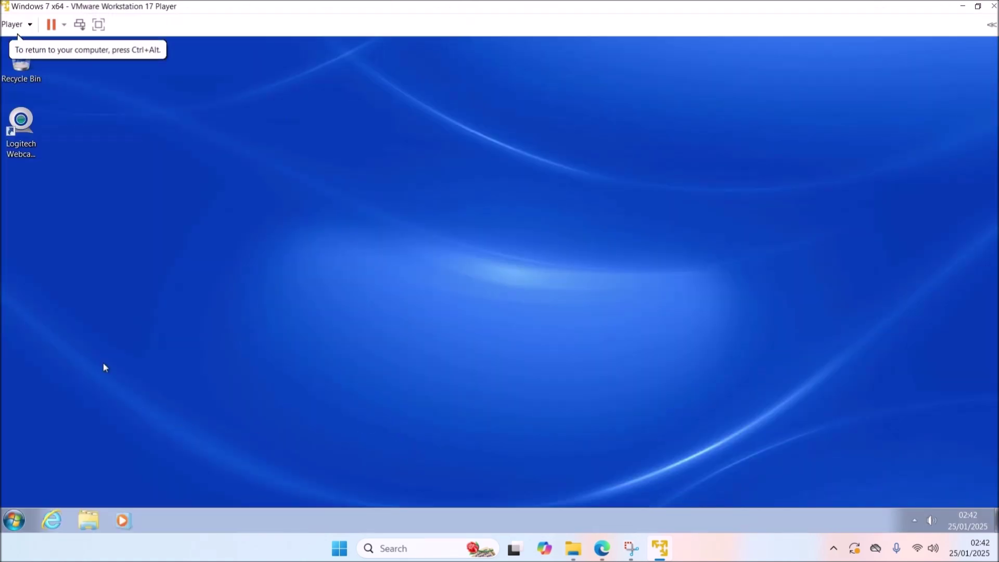
Step: Open the guest's Device Manager from the computer's system properties, maximize it and expand Ports (COM & LPT)
left_click(14, 520)
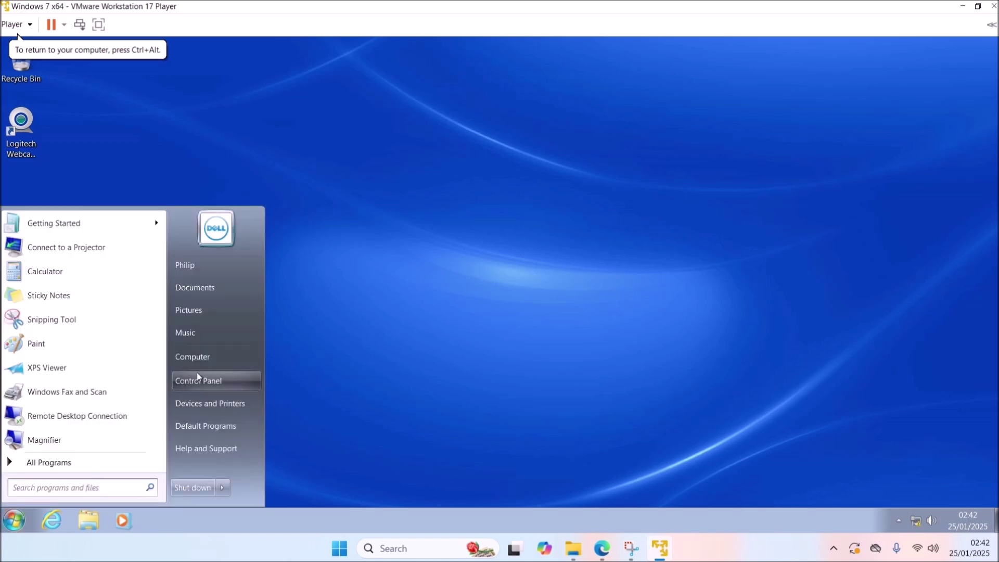
right_click(206, 357)
left_click(265, 453)
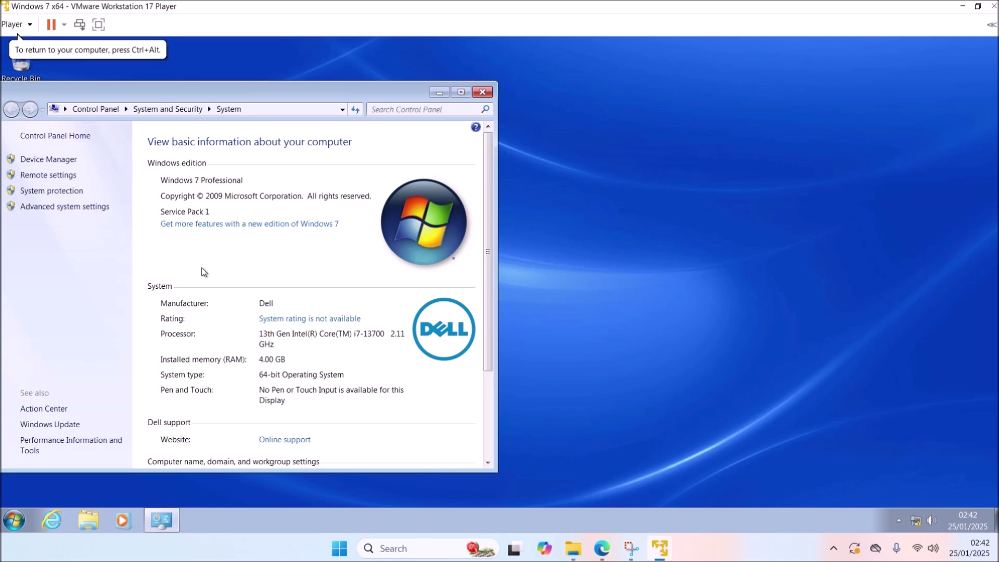
left_click(51, 160)
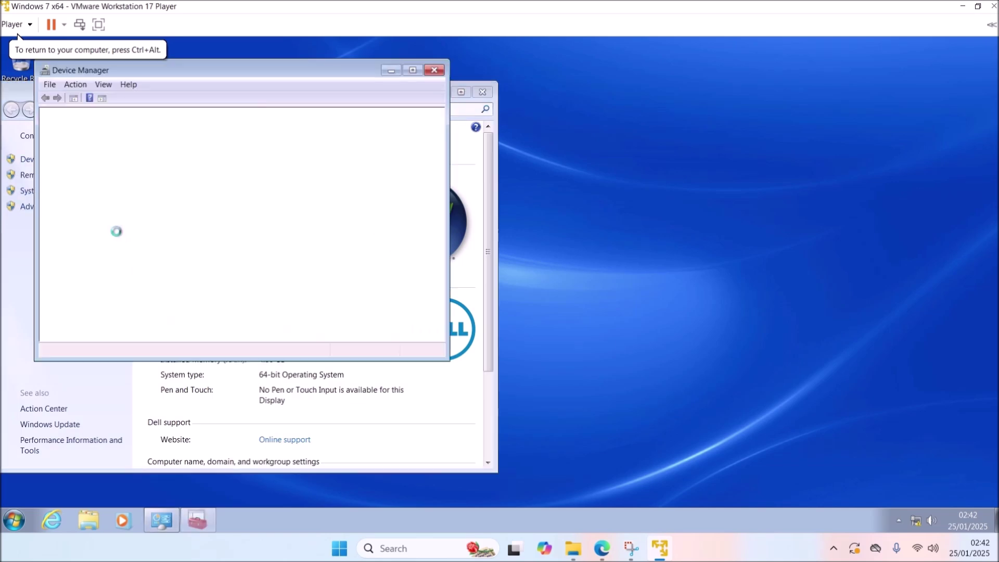
left_click(412, 71)
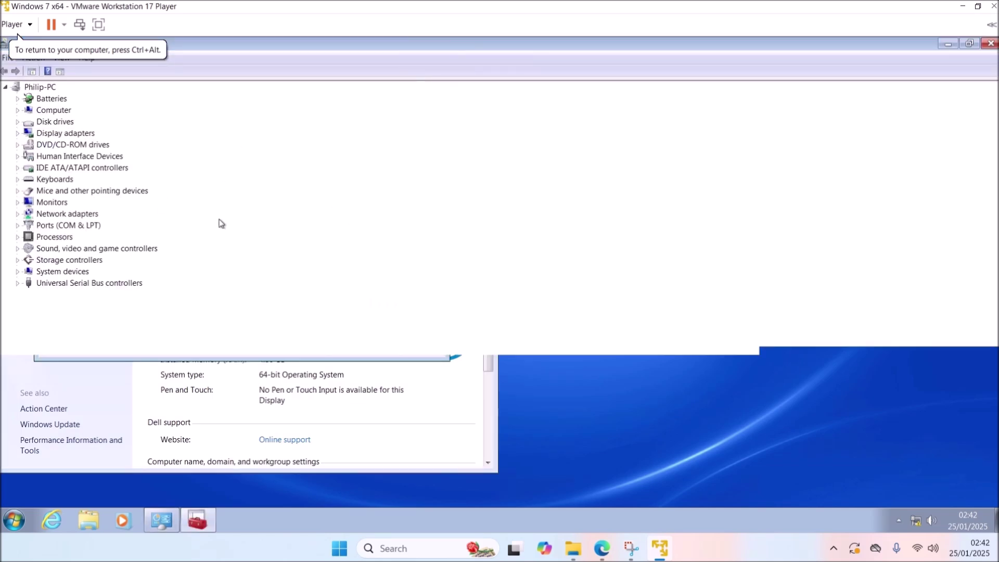
left_click(17, 226)
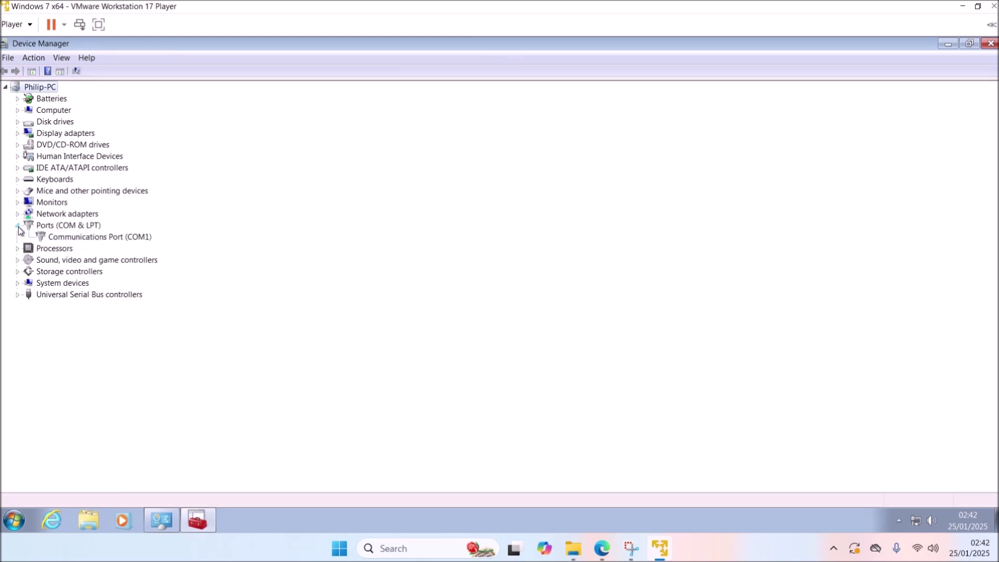
Step: Examine the guest Communications Port's settings and available COM port numbers, and close its properties, Device Manager and the System window
right_click(151, 239)
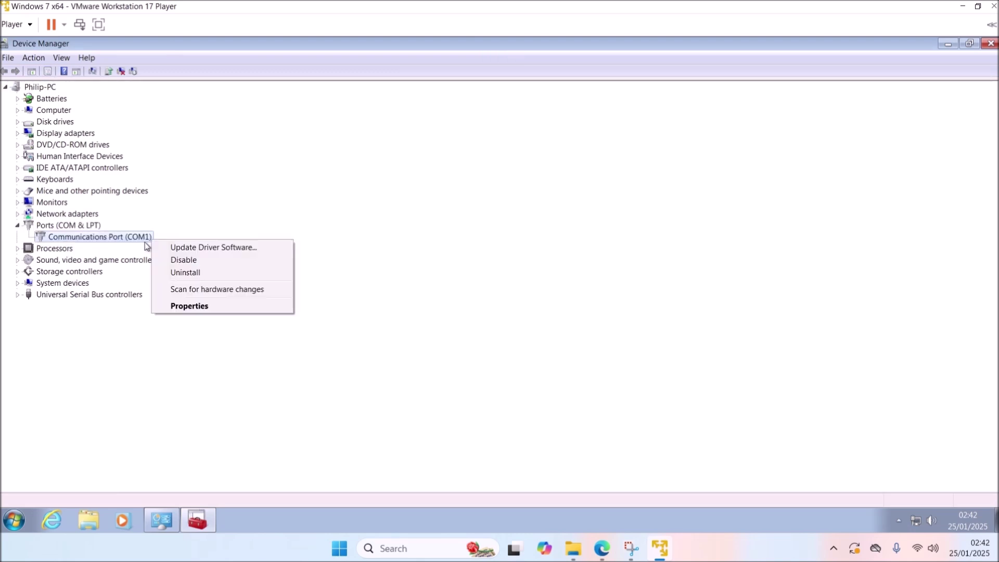
left_click(203, 307)
left_click(426, 153)
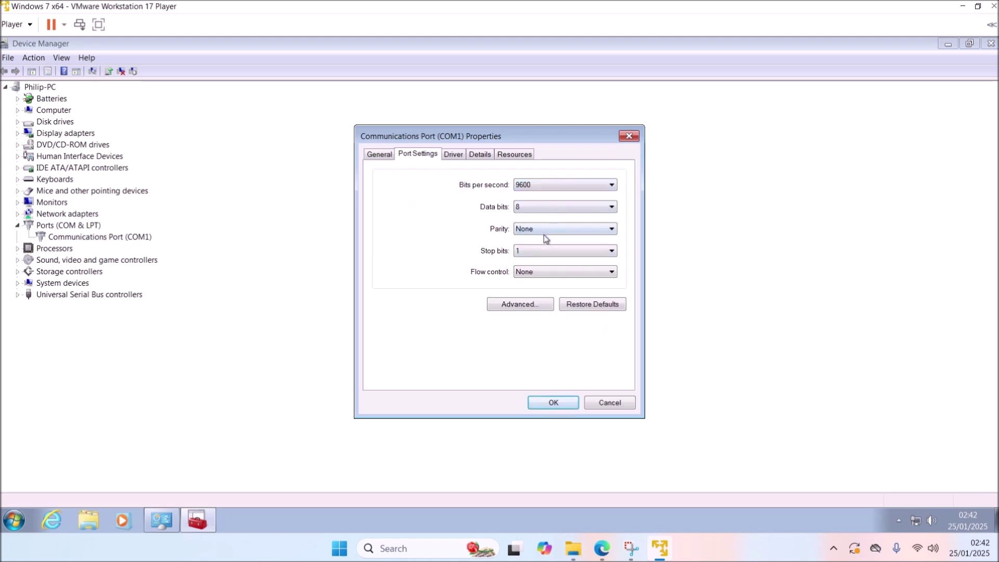
left_click(520, 305)
left_click(473, 310)
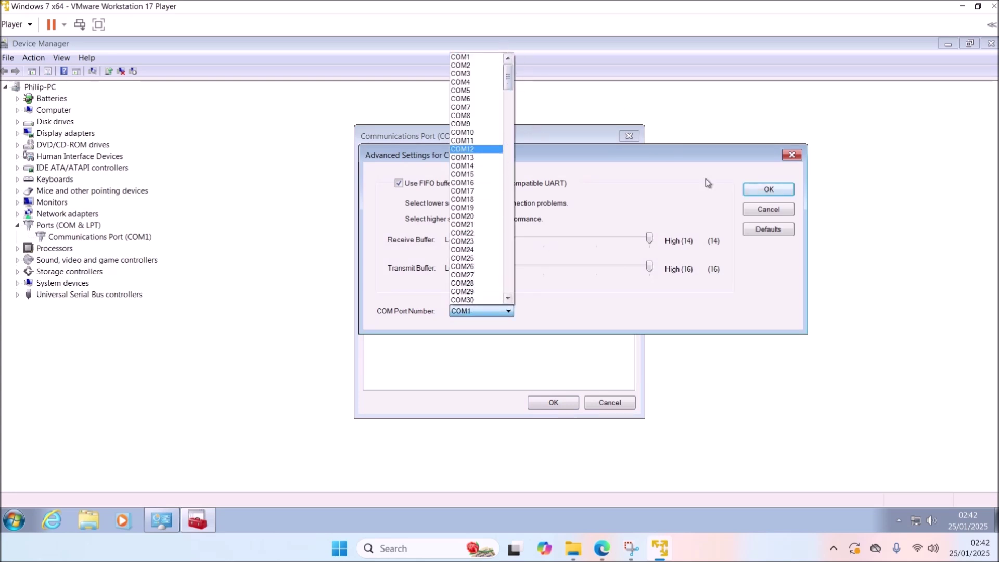
left_click(769, 190)
left_click(768, 190)
left_click(555, 402)
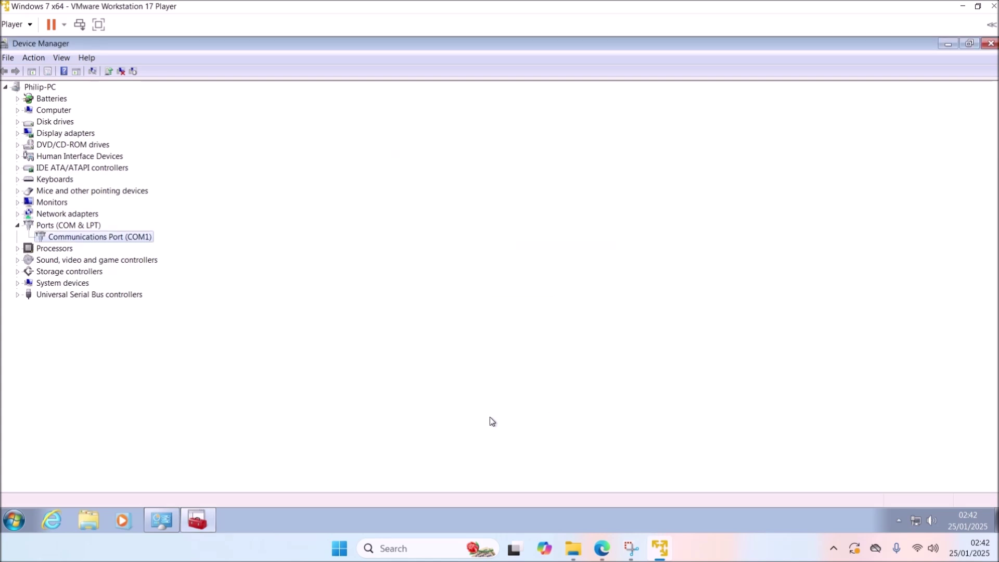
left_click(991, 45)
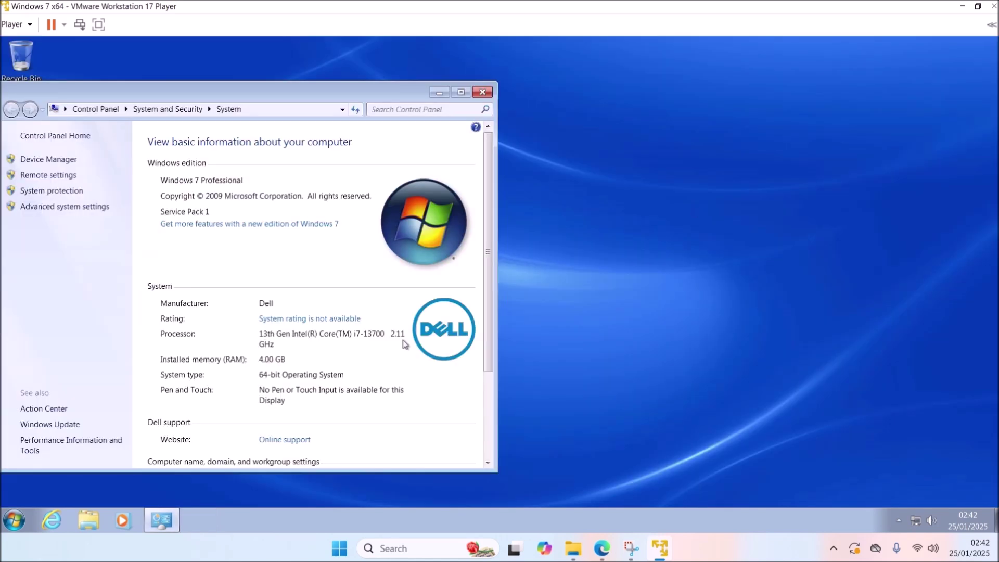
left_click(483, 93)
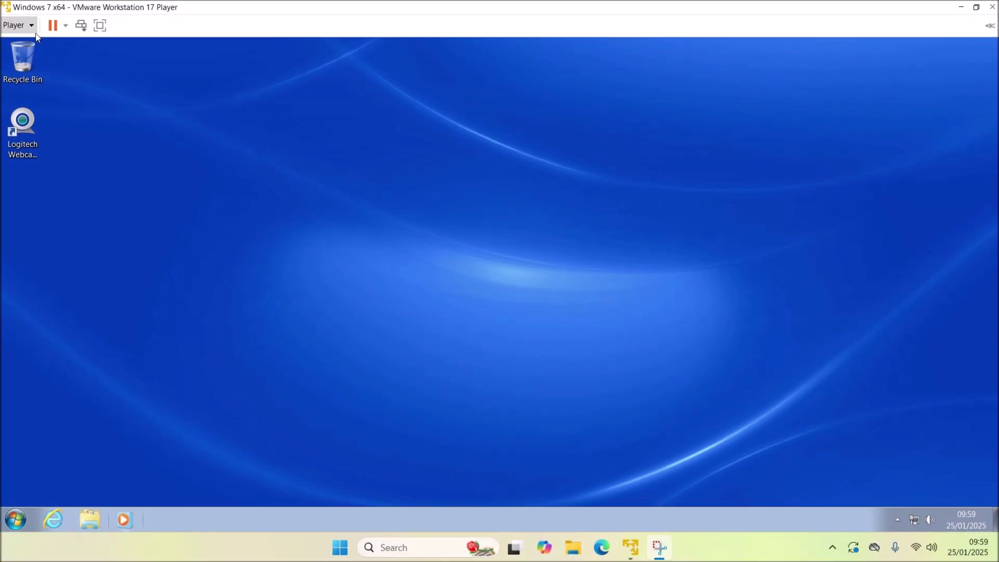
Step: Examine the virtual machine's removable devices and the connection options for the Sound Card and Logitech USB Composite Device
left_click(29, 27)
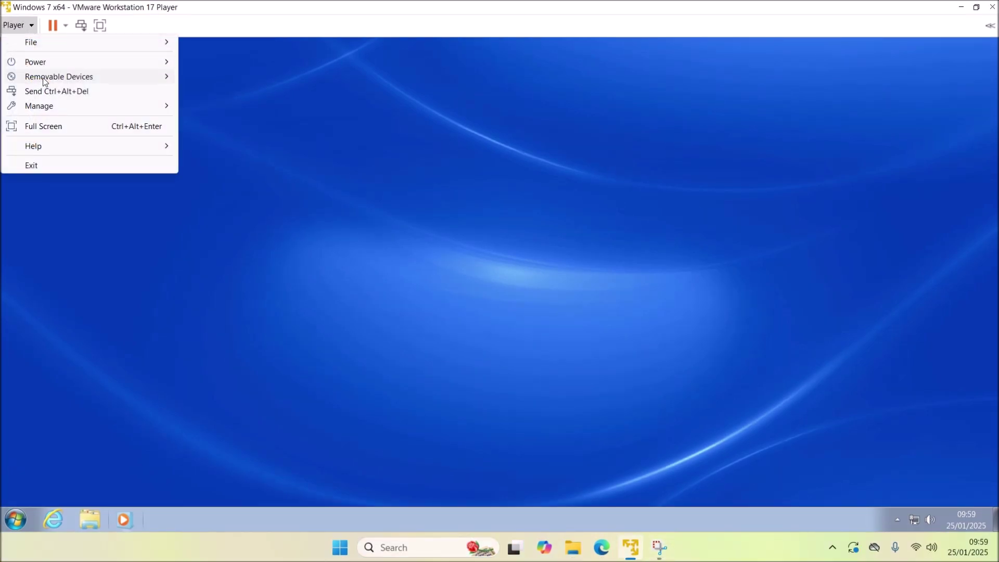
mouse_move(66, 79)
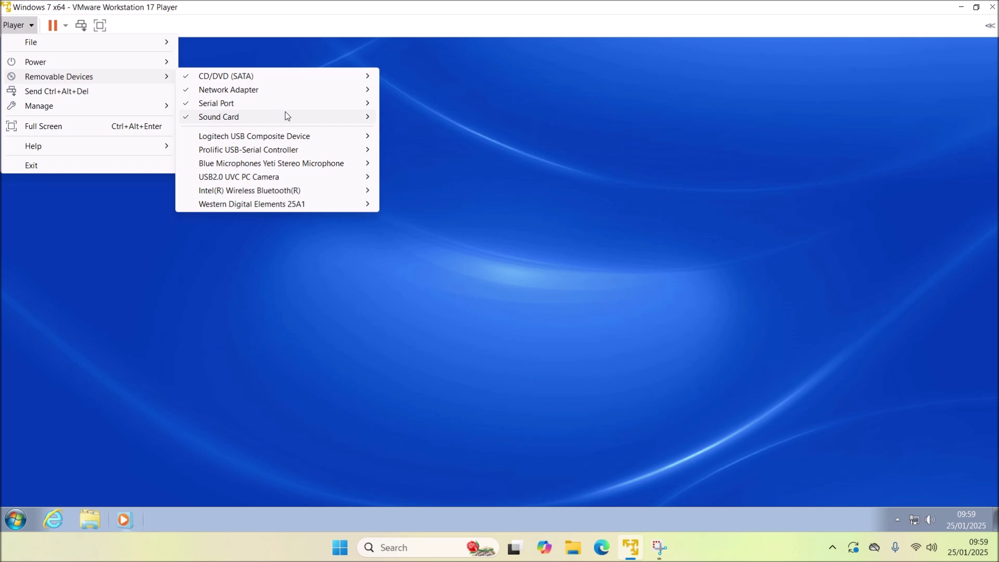
mouse_move(292, 122)
mouse_move(349, 111)
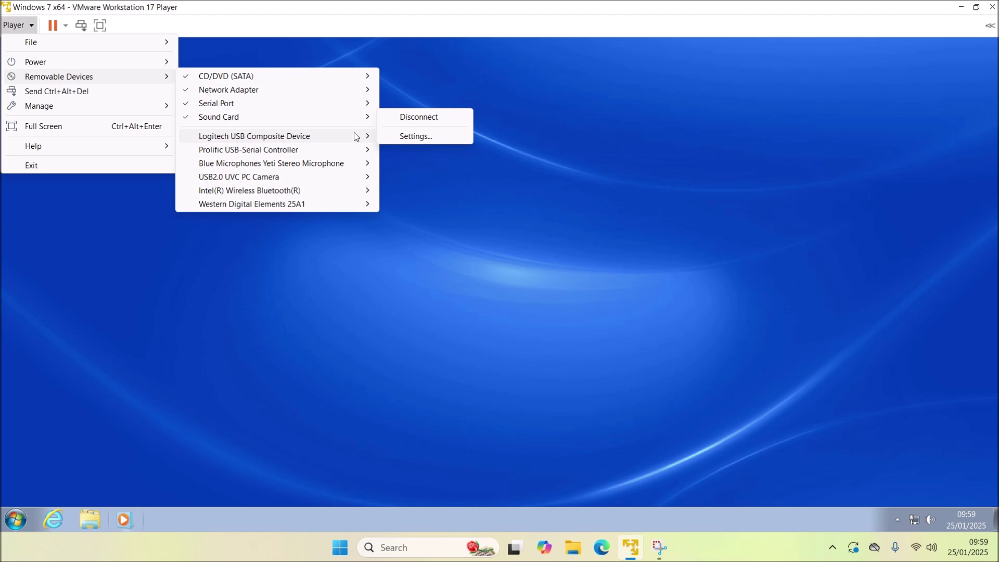
mouse_move(354, 140)
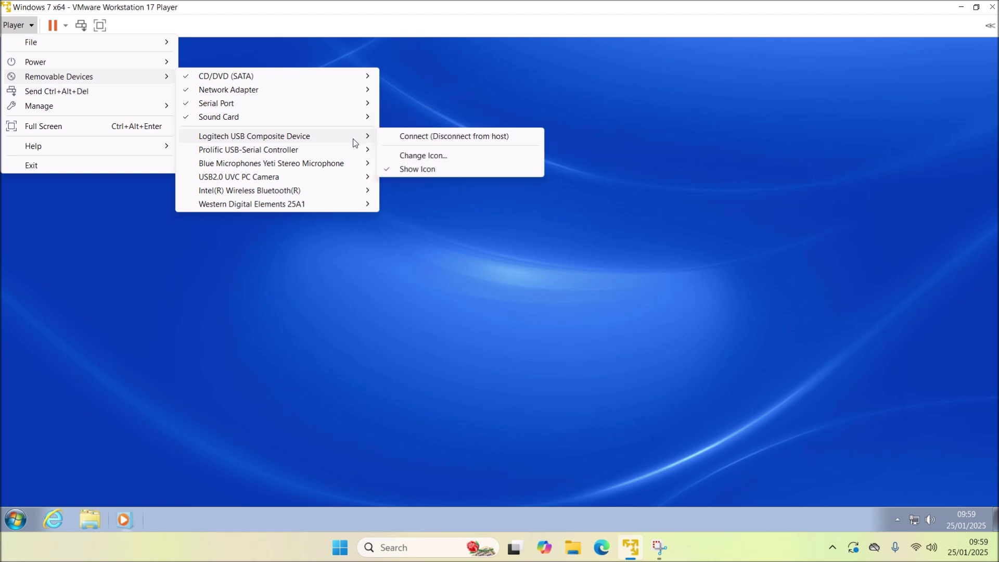